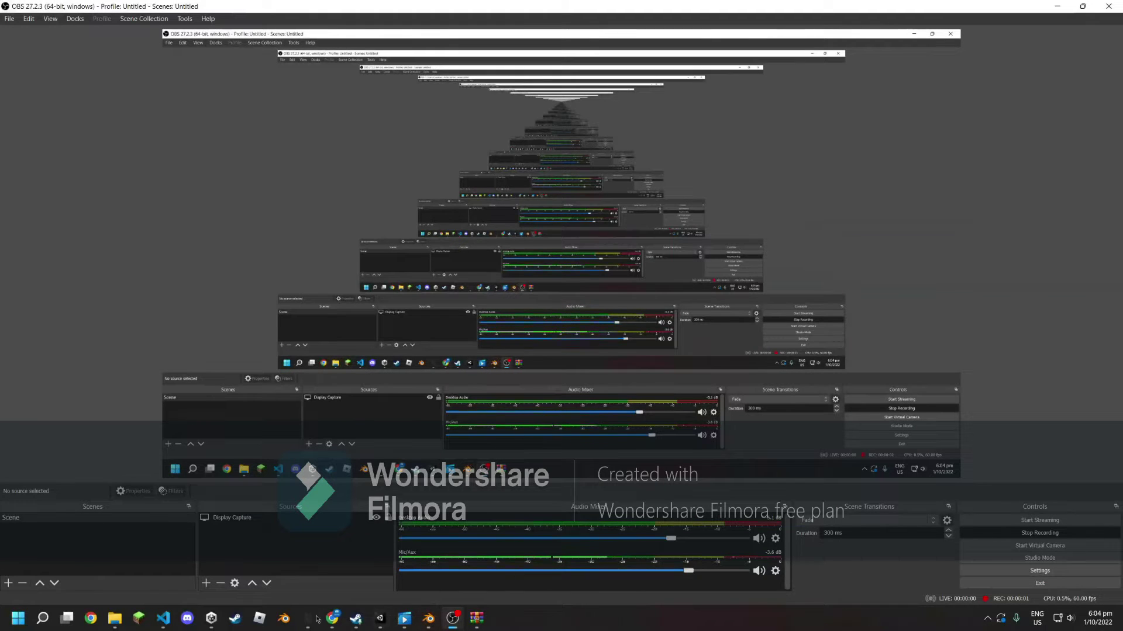
- Orbit the view across the island and switch the terrain tool from Paint Texture to Paint Trees
click(376, 619)
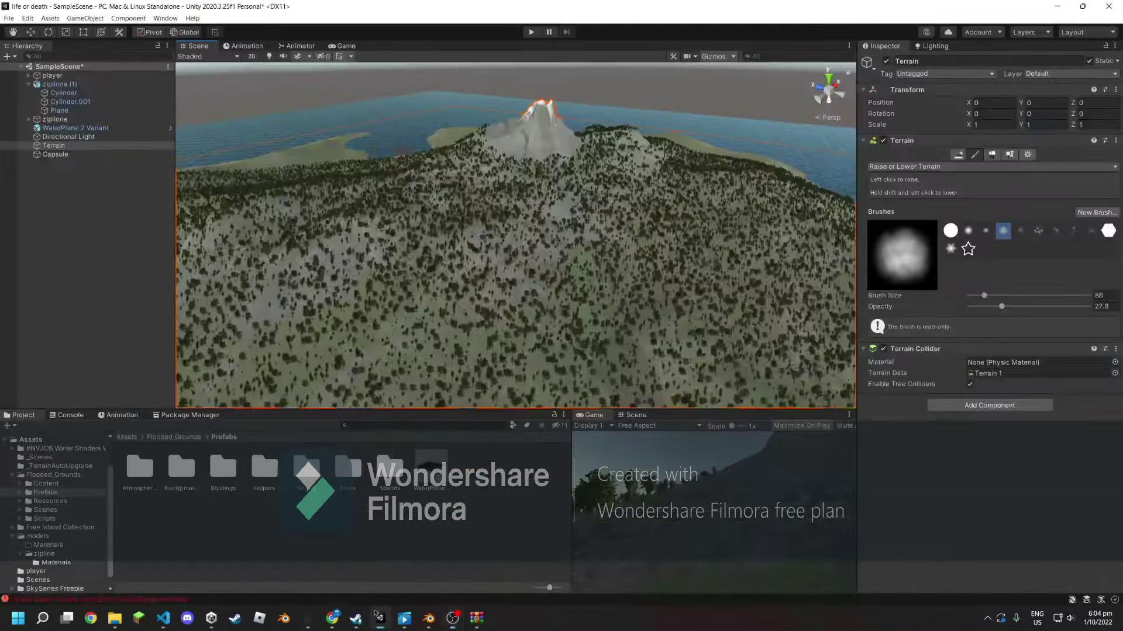
mouse_move(562, 280)
right_down()
mouse_move(567, 270)
mouse_move(675, 328)
mouse_move(646, 341)
mouse_move(753, 242)
right_up()
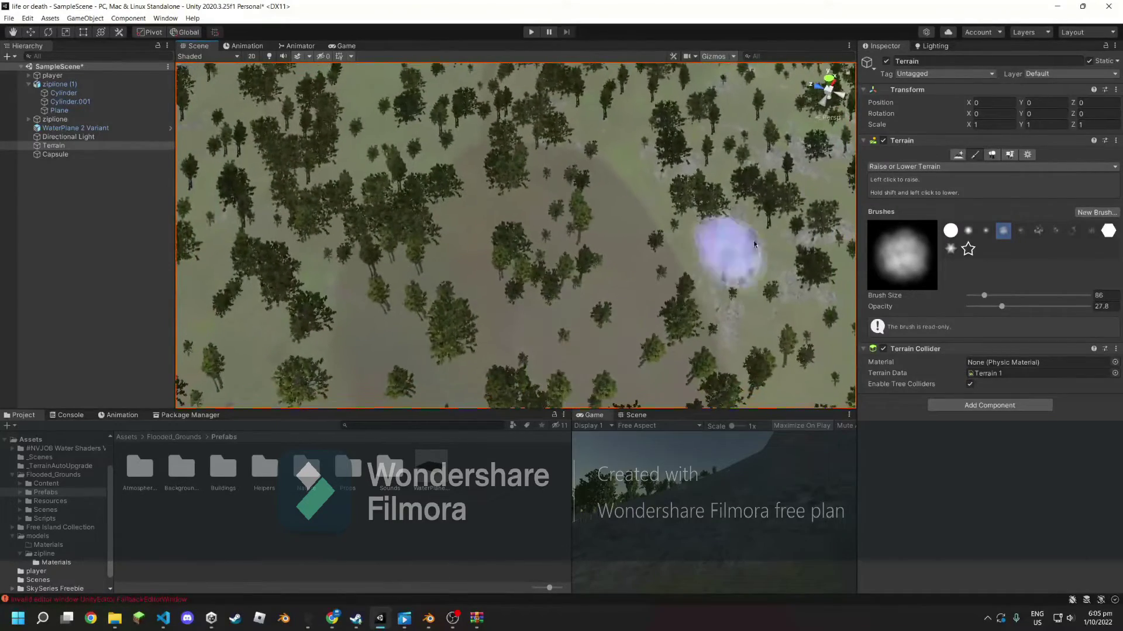
click(912, 202)
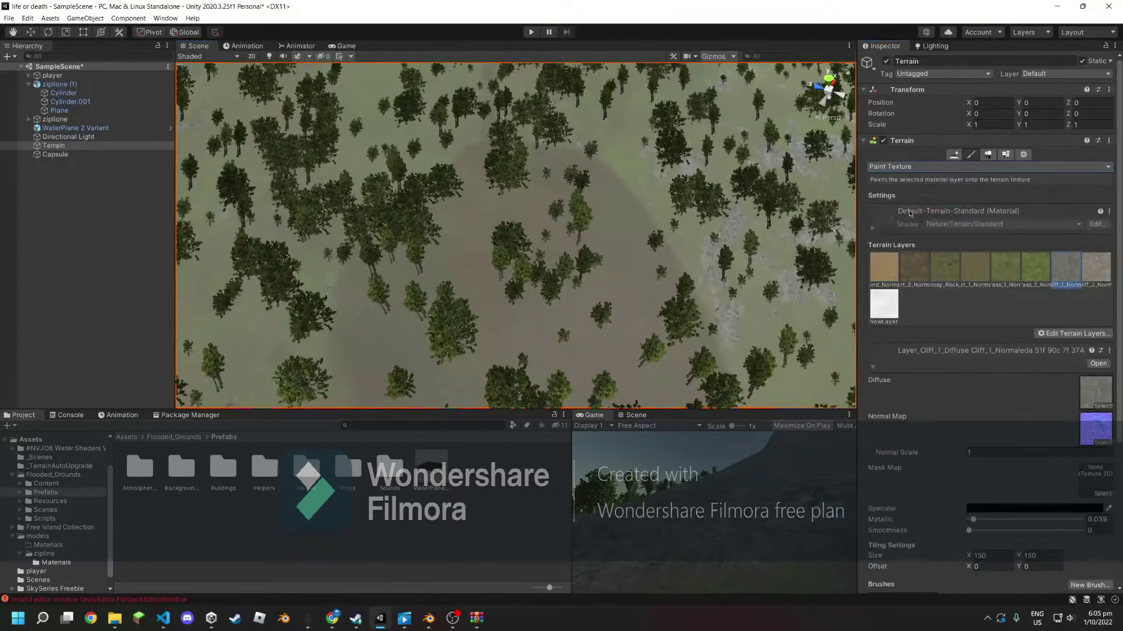
click(988, 155)
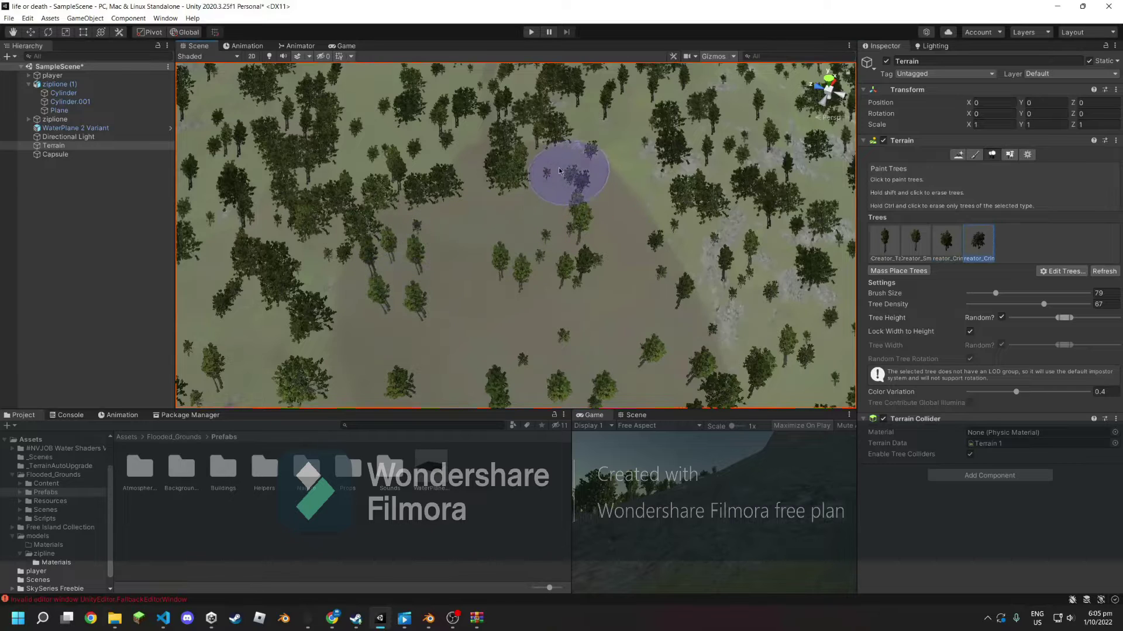
- Erase the tree cluster at the upper left of the clearing, viewing it from above
alt+drag(440, 358, 576, 296)
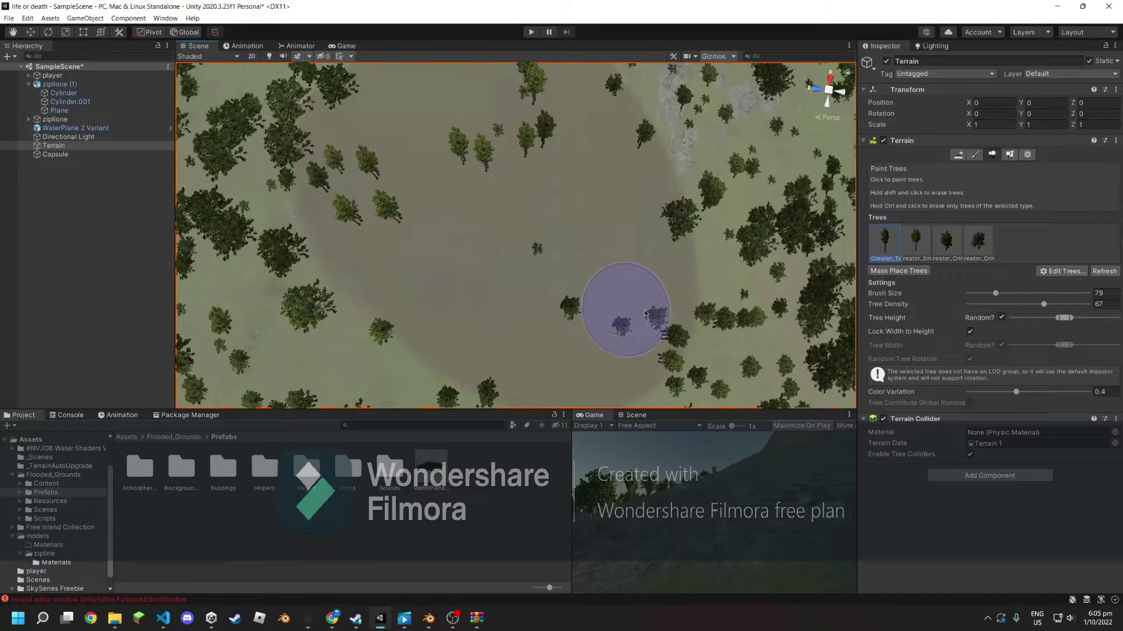
shift+click(343, 183)
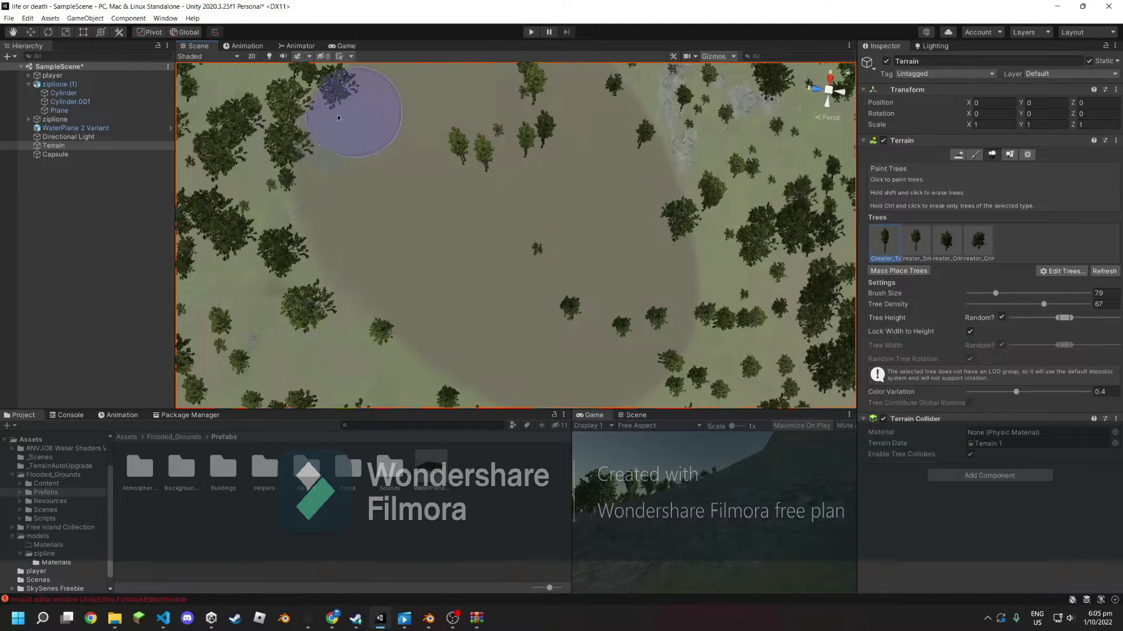
right_drag(513, 128, 599, 200)
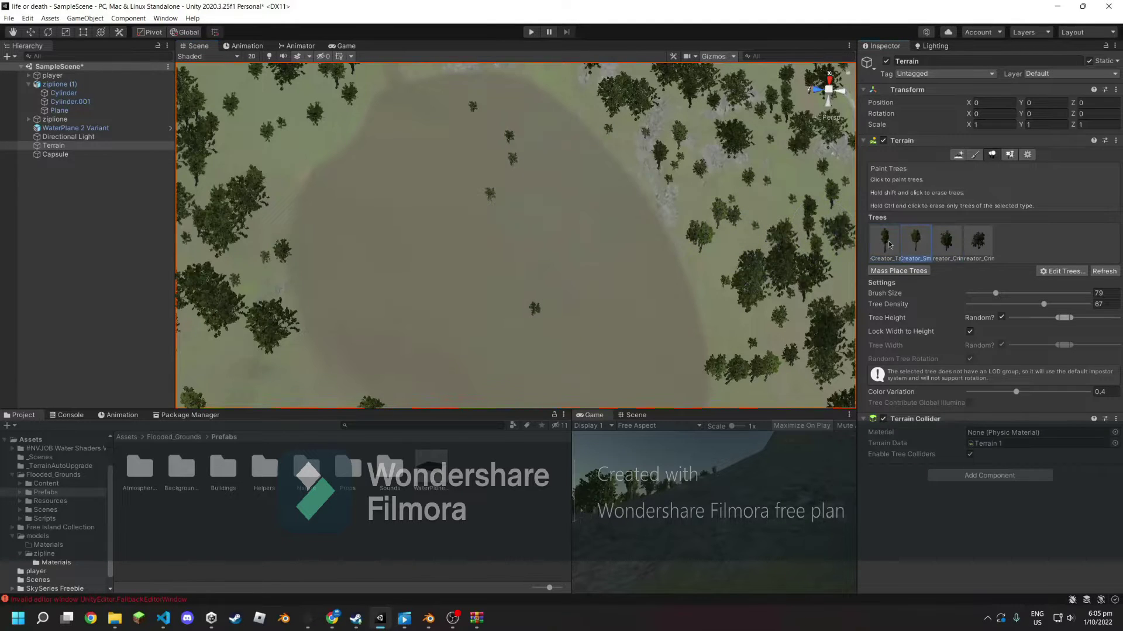
alt+drag(479, 351, 450, 375)
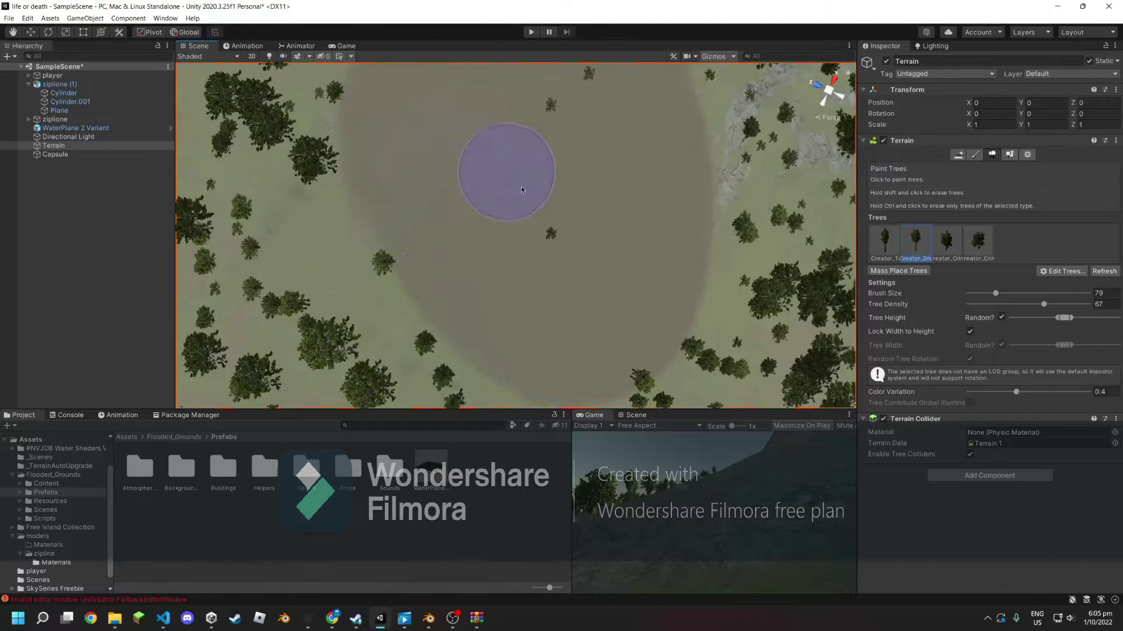
- Enter Play mode with Ctrl+P to walk the island, then exit with Ctrl+P
key(ctrl+p)
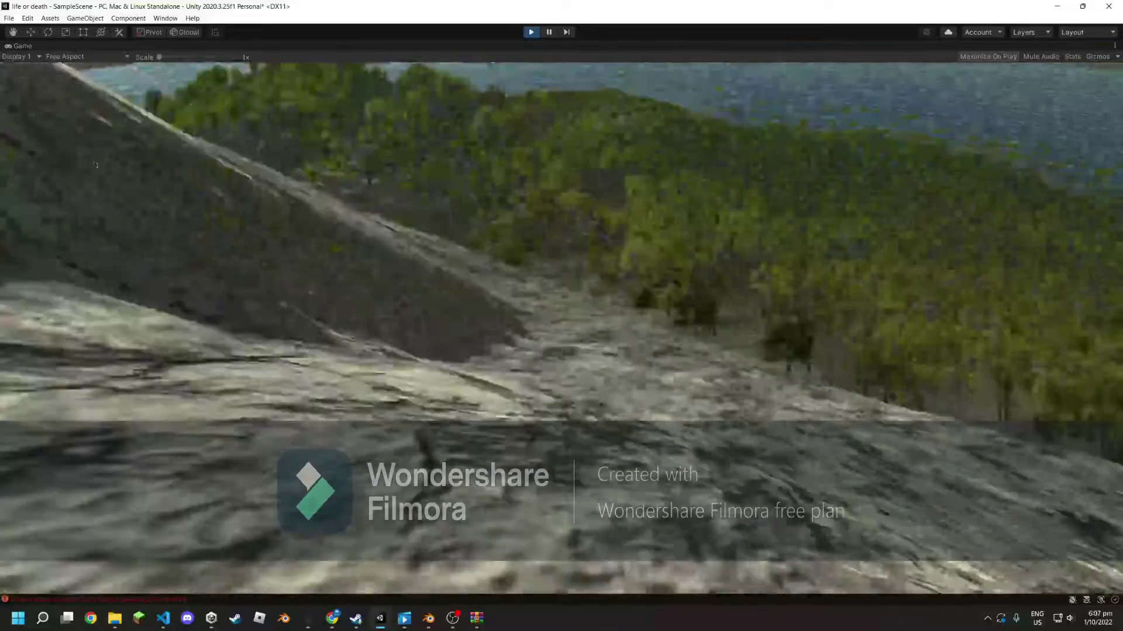
key(ctrl+p)
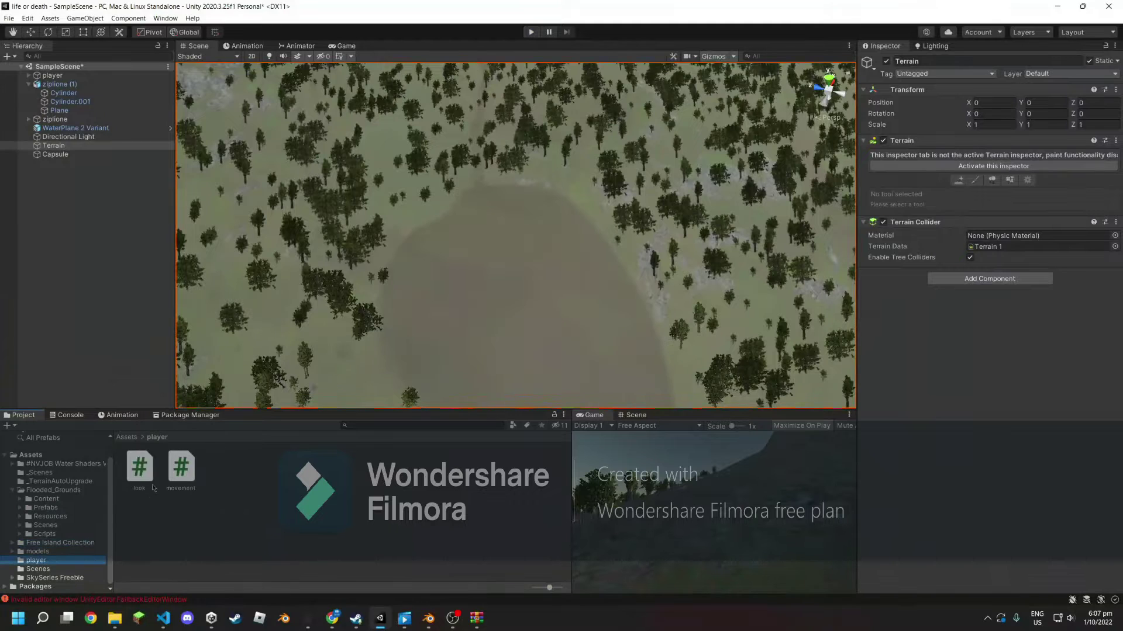
- Open movement.cs and inspect the sprint speed if-else block with its 20f value, then return to Unity
double_click(169, 472)
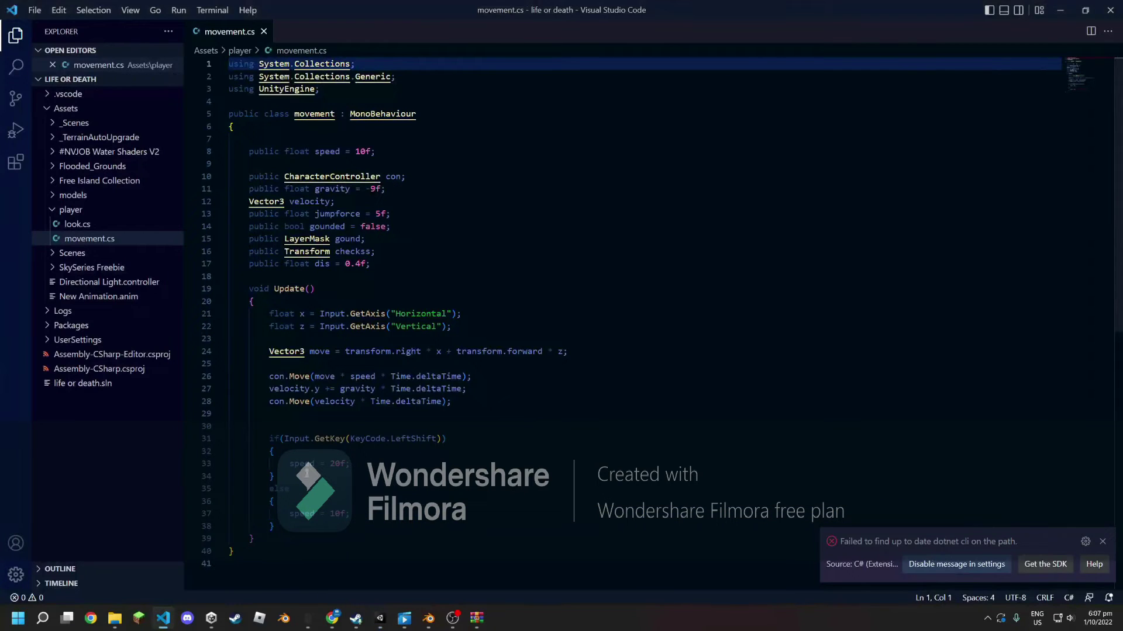
drag(261, 426, 327, 494)
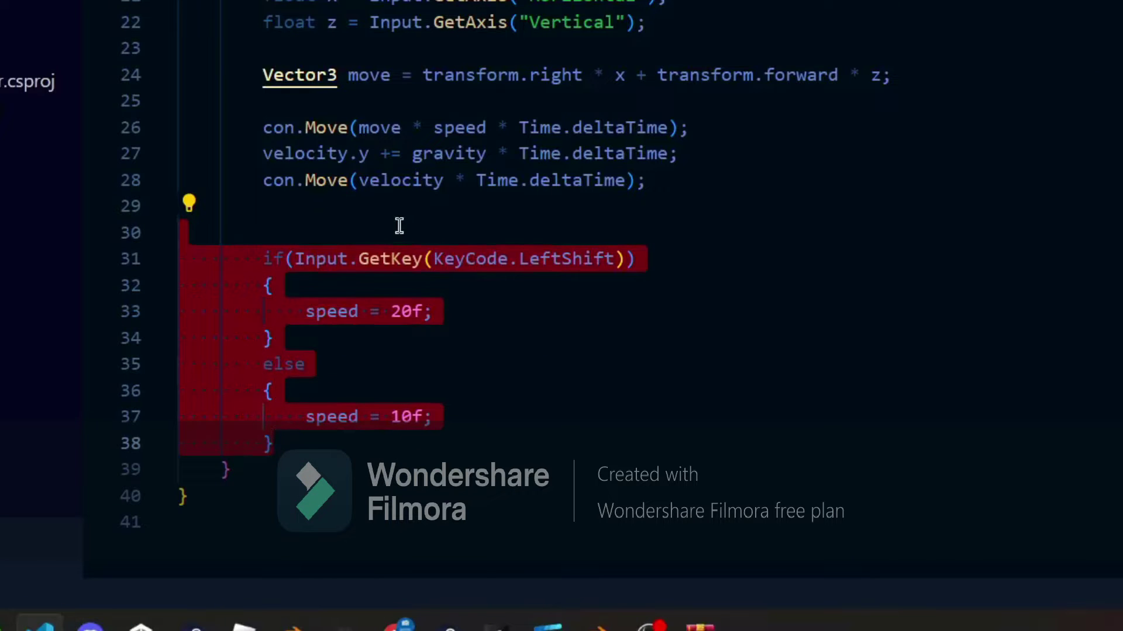
click(409, 311)
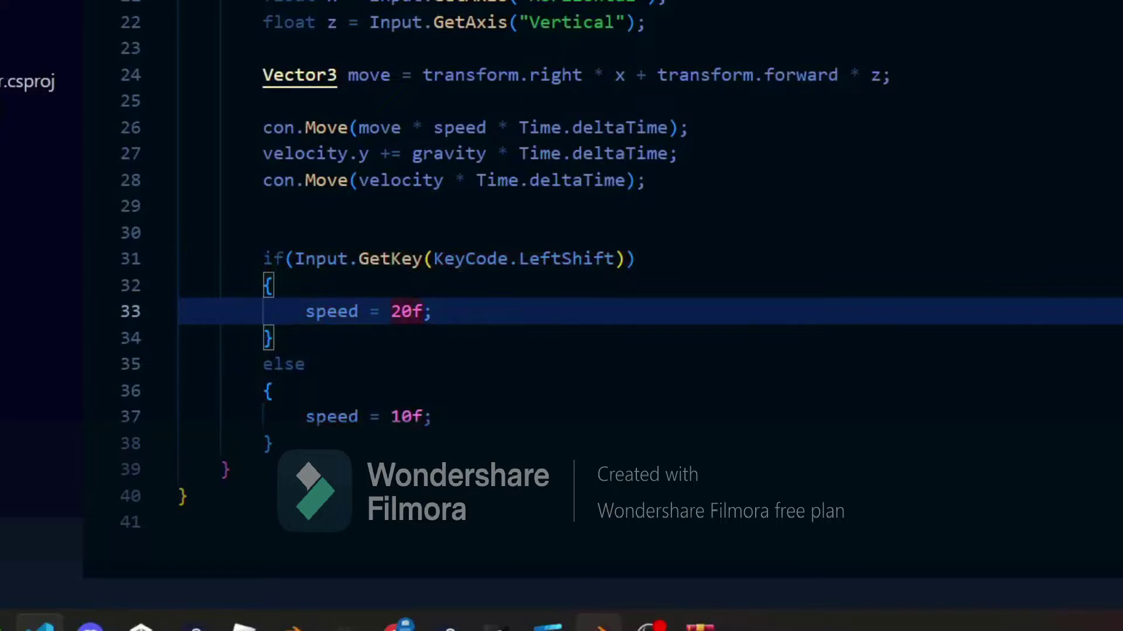
click(380, 618)
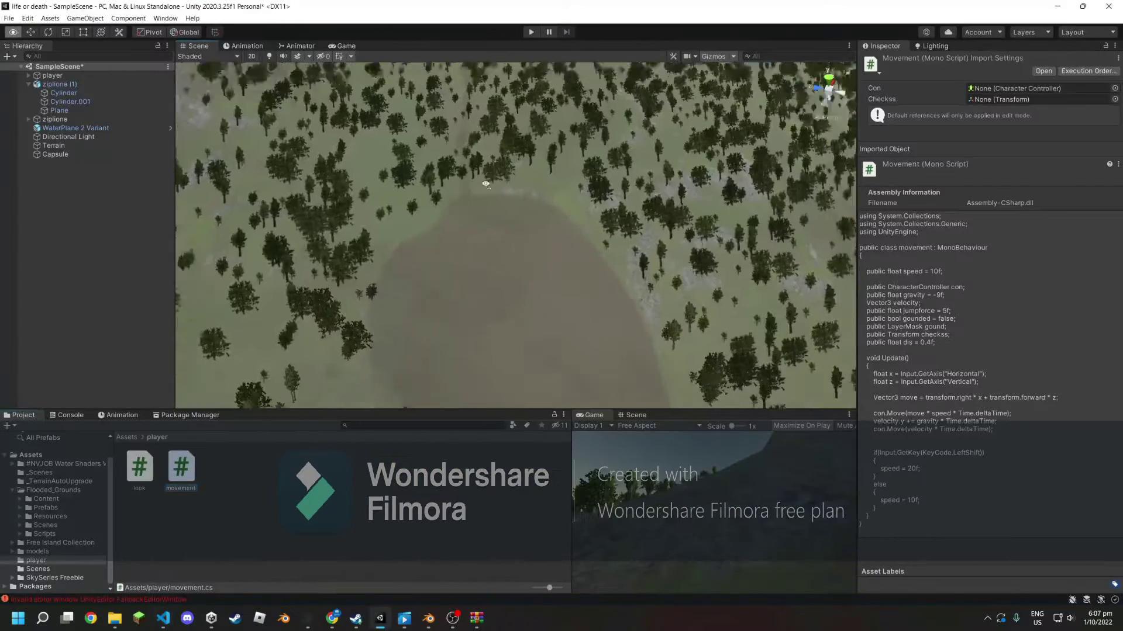
- Fly the Scene view up over the mountain toward the lake shoreline
mouse_move(485, 184)
right_down()
mouse_move(474, 237)
mouse_move(231, 230)
mouse_move(548, 170)
right_up()
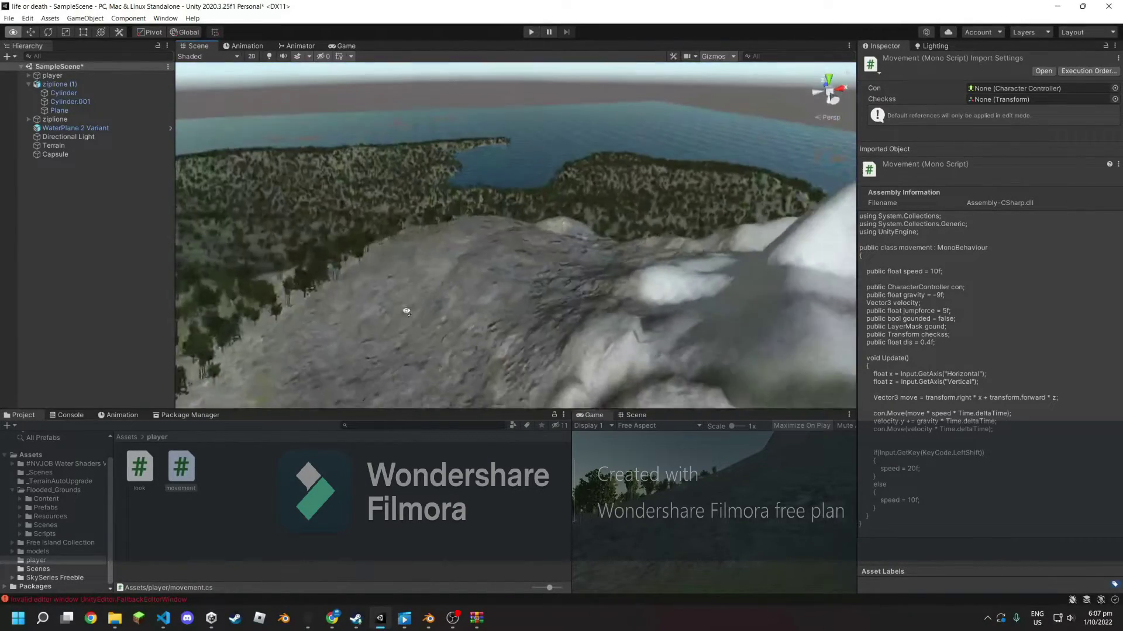
mouse_move(548, 169)
right_down()
mouse_move(406, 312)
mouse_move(182, 177)
mouse_move(331, 272)
mouse_move(625, 257)
mouse_move(595, 284)
mouse_move(428, 253)
mouse_move(474, 277)
right_up()
- Select the Terrain and set its painting tool to Paint Holes
click(587, 158)
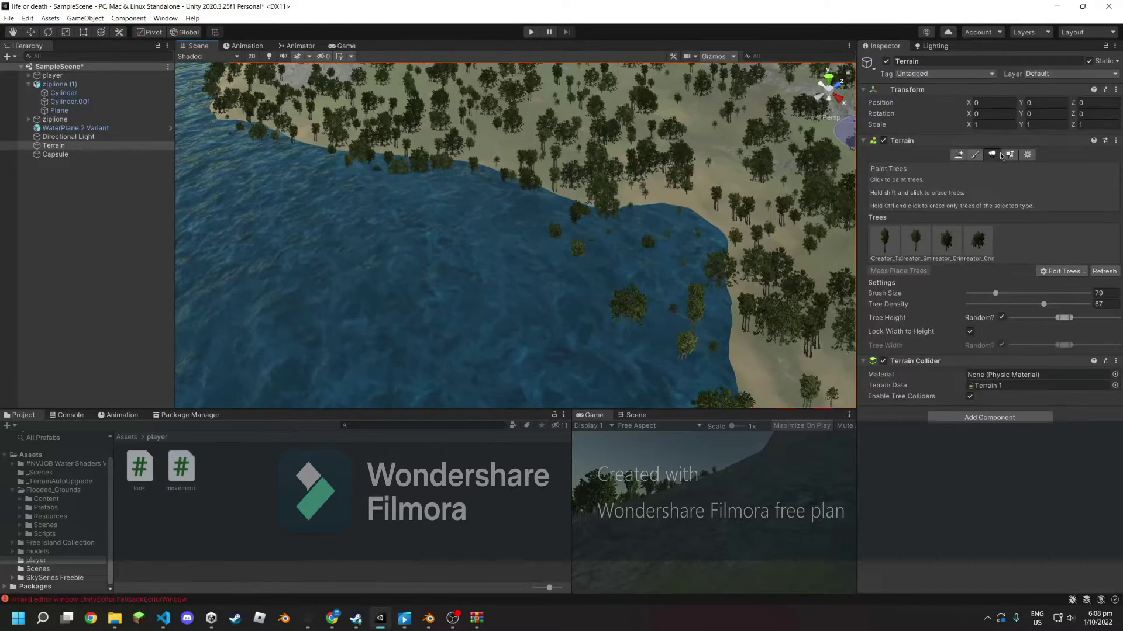
click(975, 155)
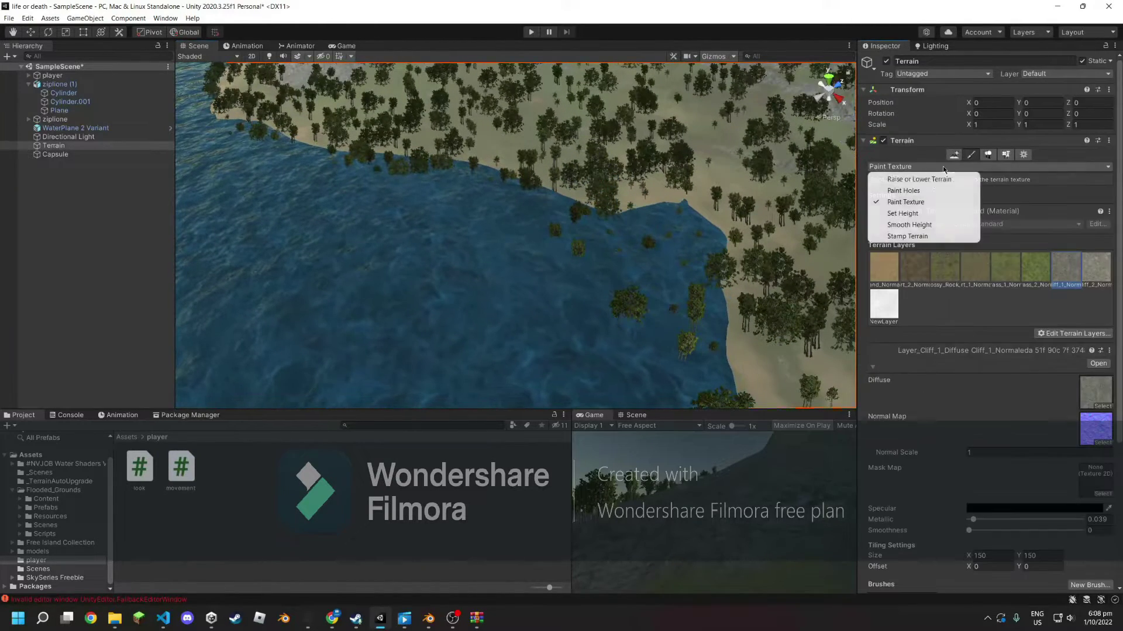
click(920, 192)
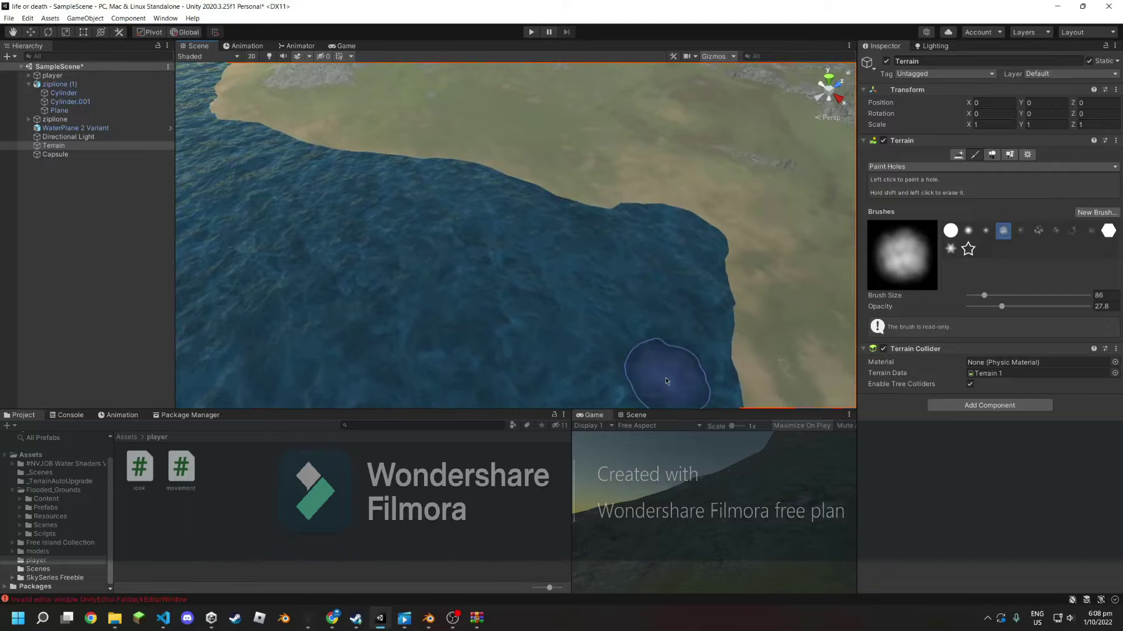
- Paint holes along the near, upper-left and middle stretches of the lake shoreline
drag(650, 256, 672, 322)
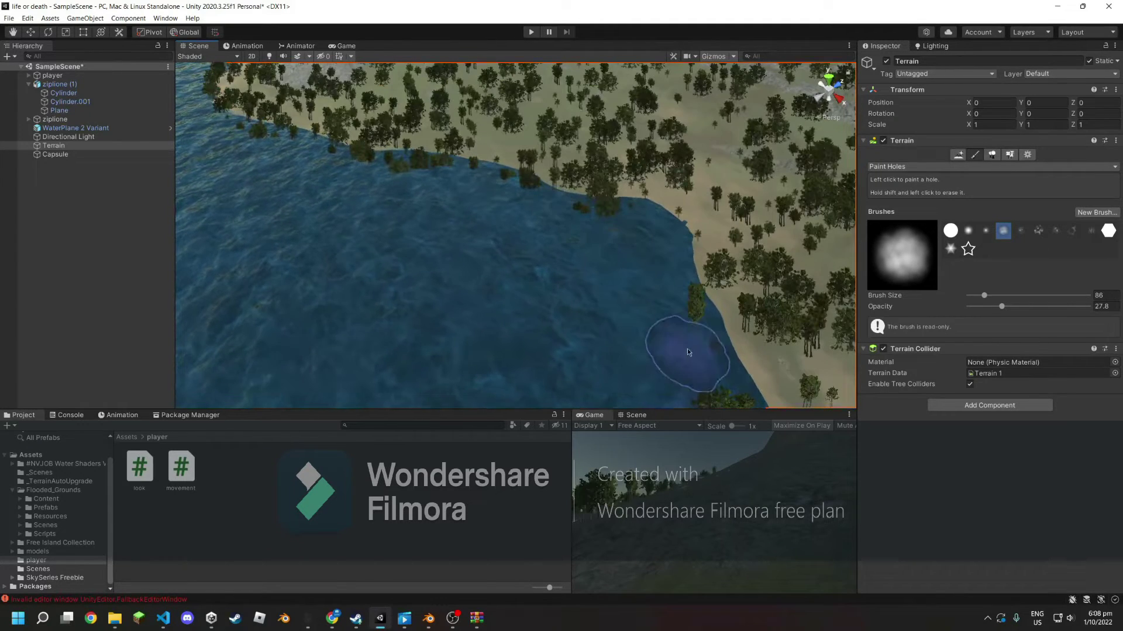
drag(659, 366, 667, 303)
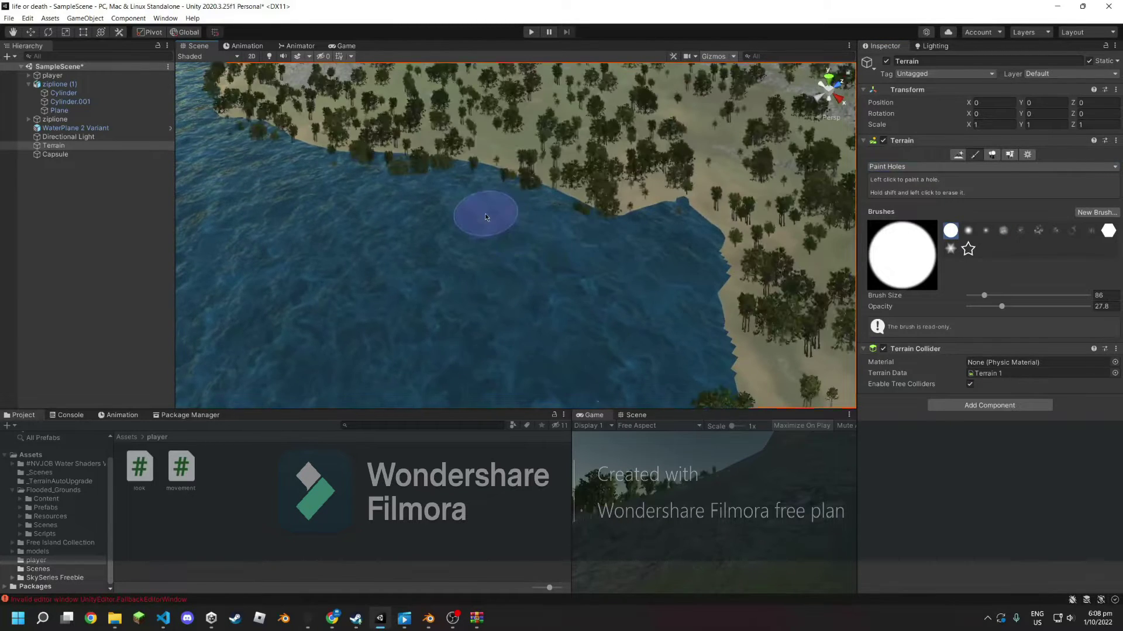
drag(500, 245, 421, 198)
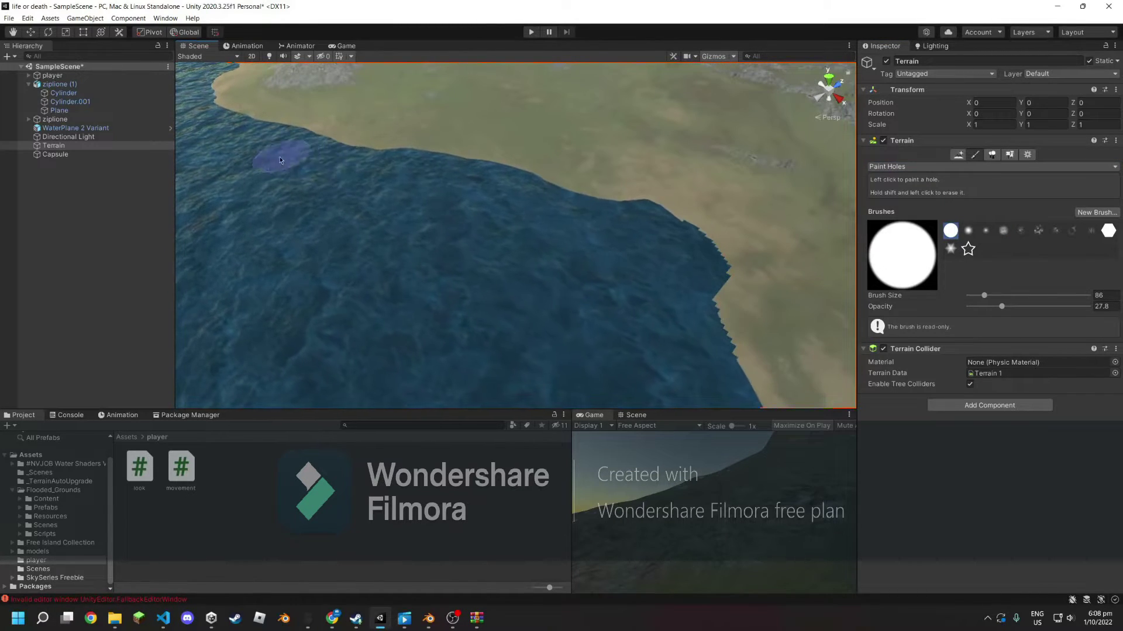
drag(510, 227, 617, 276)
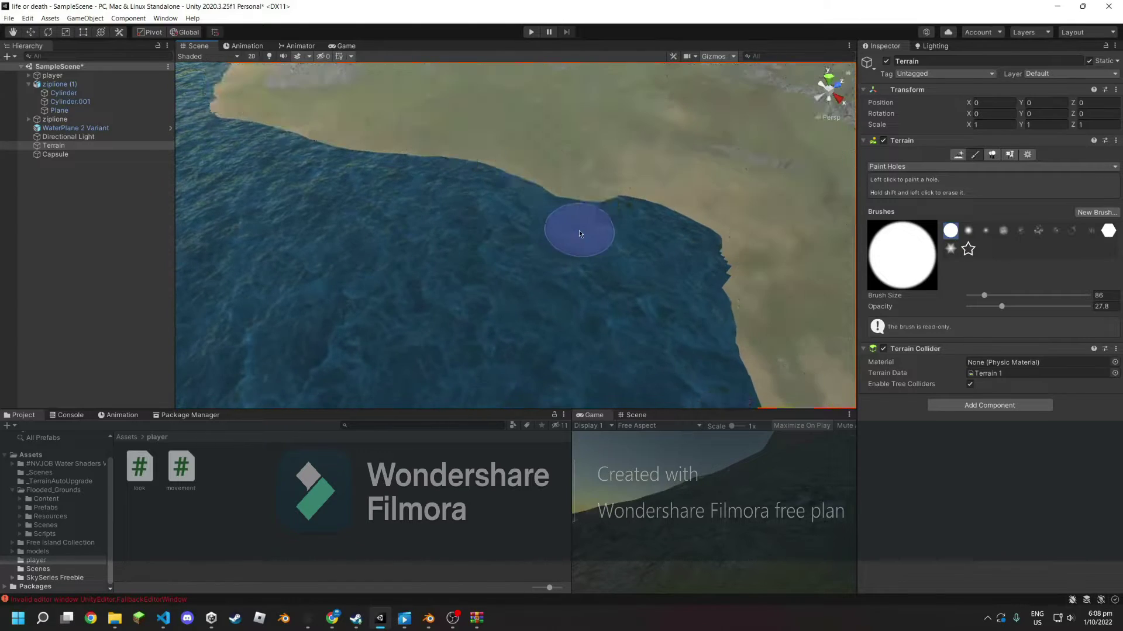
mouse_move(623, 323)
alt+mouse_down()
mouse_move(416, 220)
mouse_move(629, 226)
mouse_move(432, 212)
mouse_move(379, 150)
mouse_move(282, 185)
mouse_move(603, 239)
mouse_move(618, 265)
mouse_move(432, 261)
mouse_move(581, 273)
mouse_move(591, 221)
mouse_move(460, 241)
mouse_move(601, 299)
mouse_move(387, 199)
alt+mouse_up()
- Frame the player capsule, orbit around it, and play the scene in first person
mouse_move(345, 208)
right_down()
mouse_move(287, 183)
mouse_move(359, 241)
right_up()
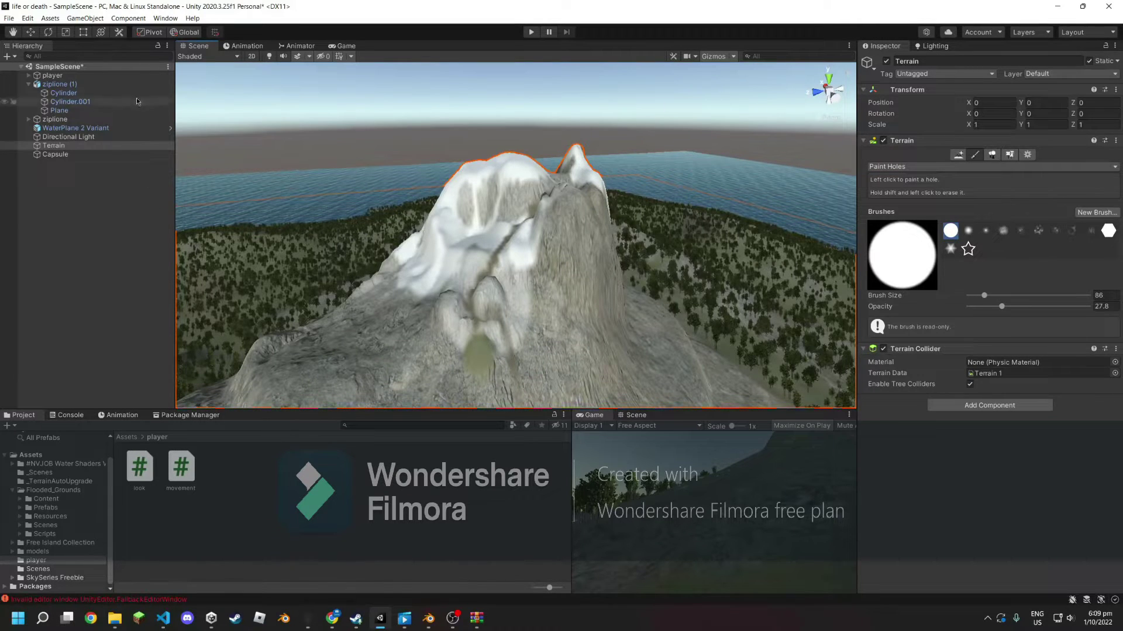
double_click(112, 76)
mouse_move(486, 267)
right_down()
mouse_move(611, 305)
mouse_move(413, 35)
right_up()
click(529, 30)
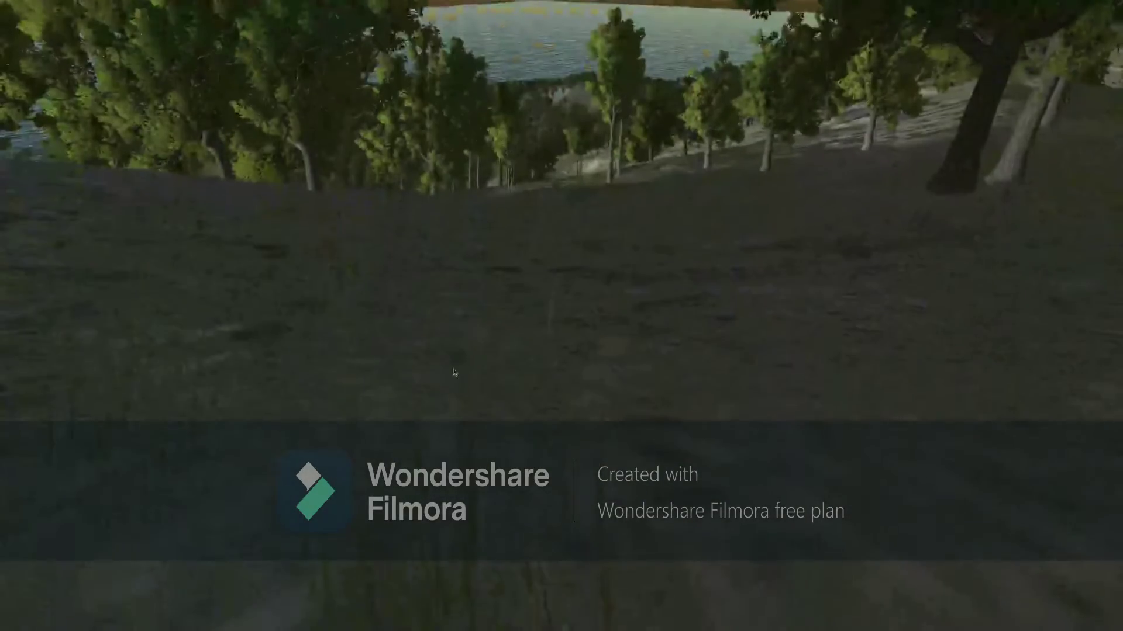
key(super)
- Close the game window, view the island map slide, and switch to the Blender ship model
mouse_move(502, 618)
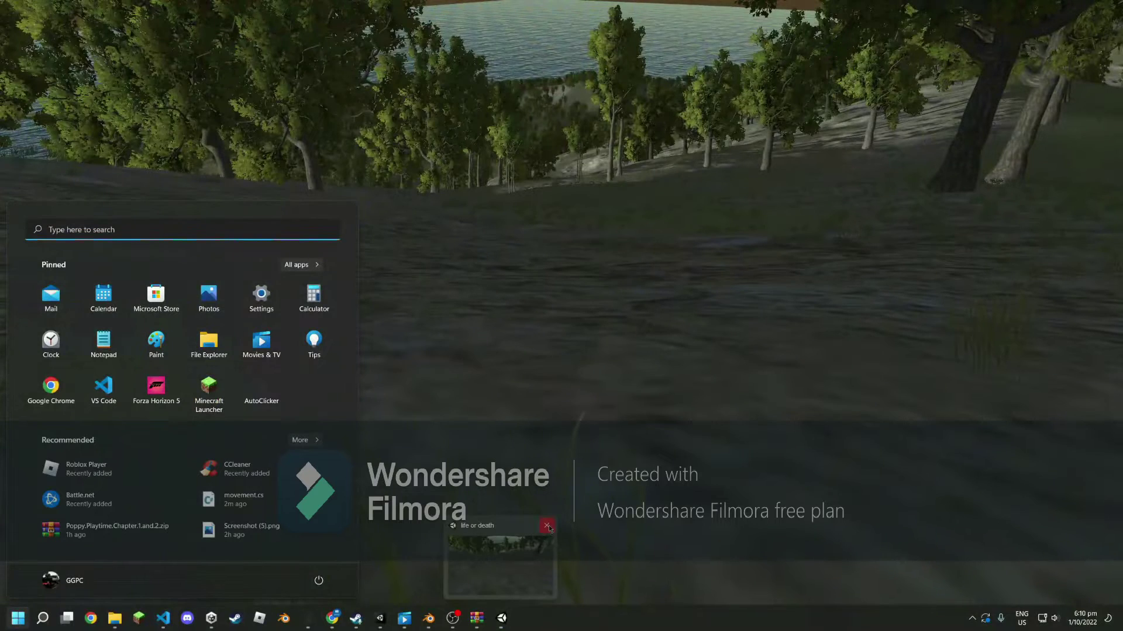
click(548, 525)
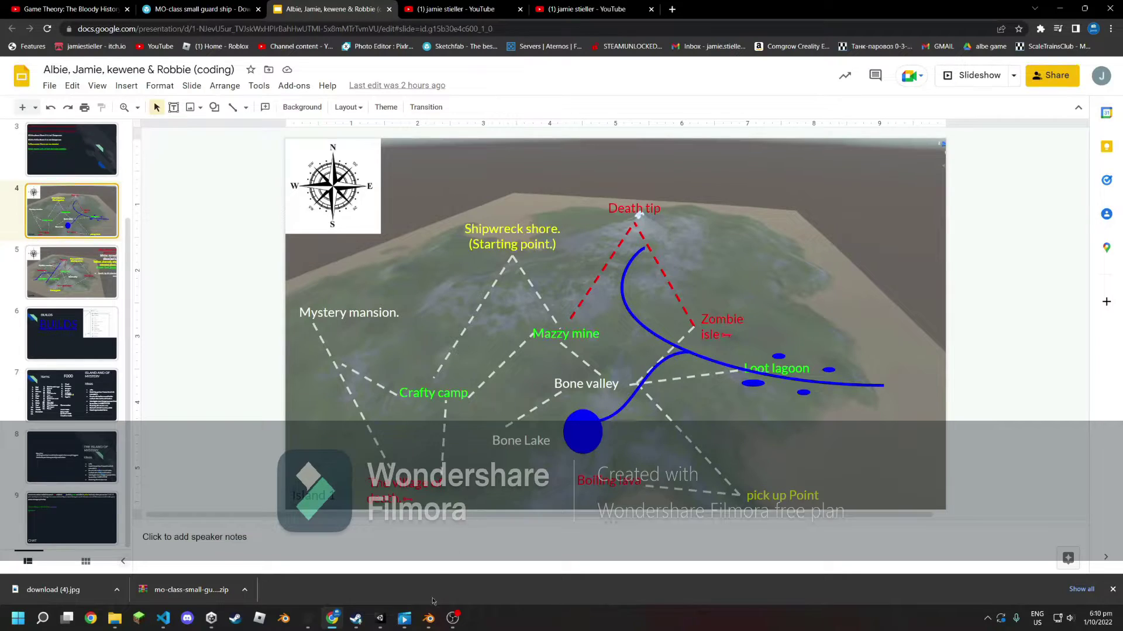
click(428, 618)
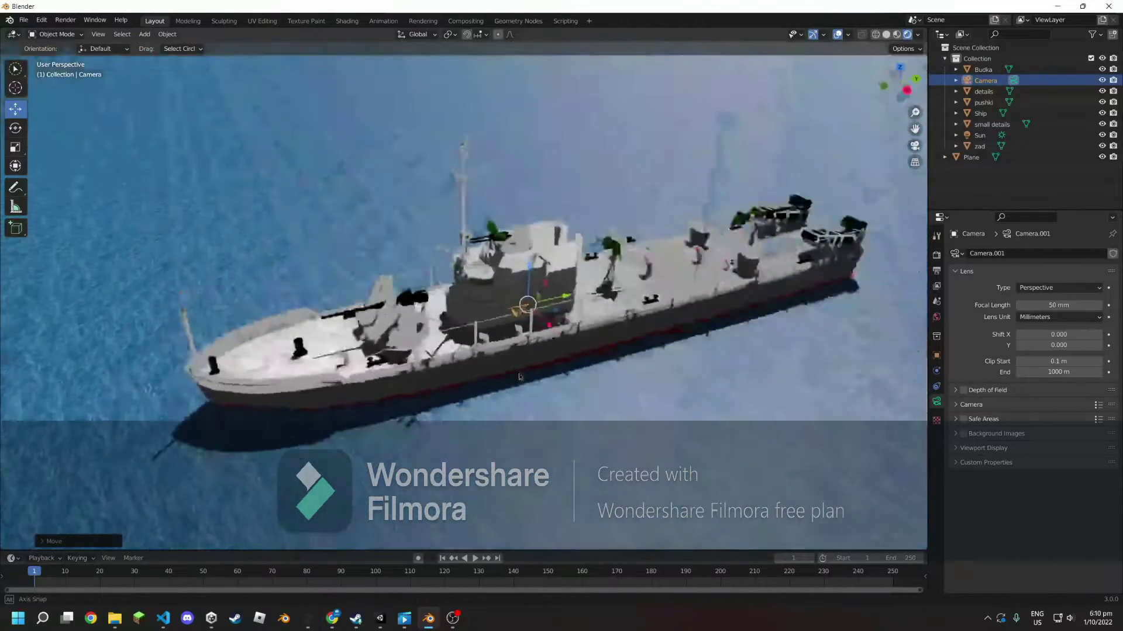
- Orbit and zoom the viewport to look over the ship on the sea plane
middle_drag(519, 377, 588, 366)
scroll(611, 380, down, 3)
scroll(612, 380, down, 3)
scroll(626, 387, down, 3)
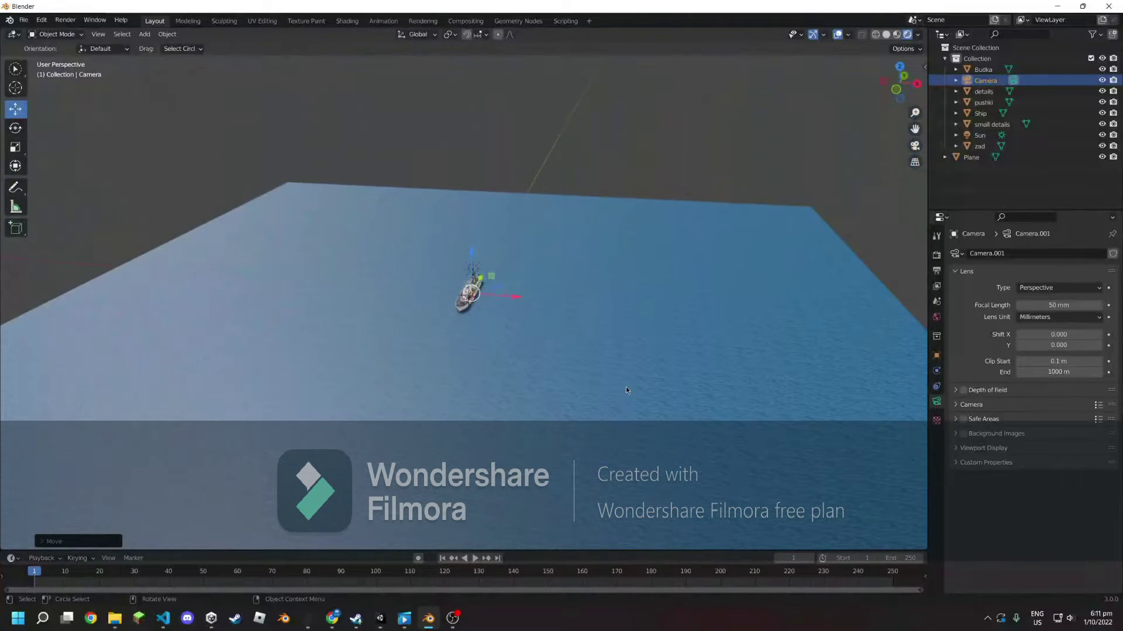
scroll(626, 390, down, 3)
scroll(612, 375, up, 5)
scroll(602, 354, up, 3)
scroll(601, 353, up, 3)
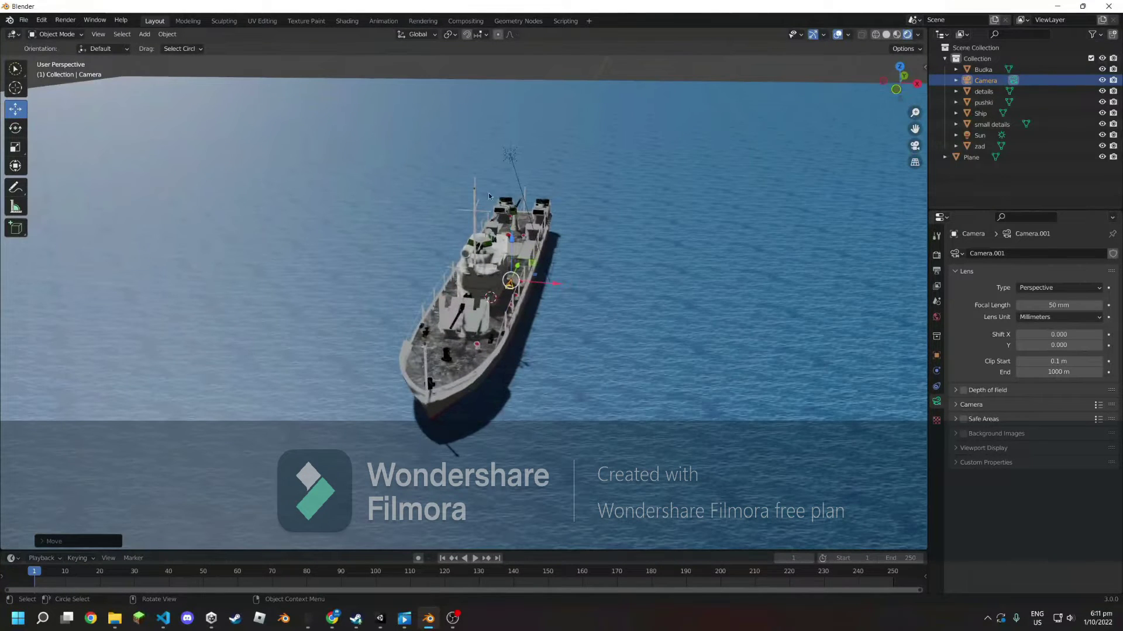
- Select the Sun and drag it higher and off to the side of the ship
click(510, 155)
scroll(513, 177, down, 3)
scroll(509, 200, down, 3)
scroll(482, 247, down, 3)
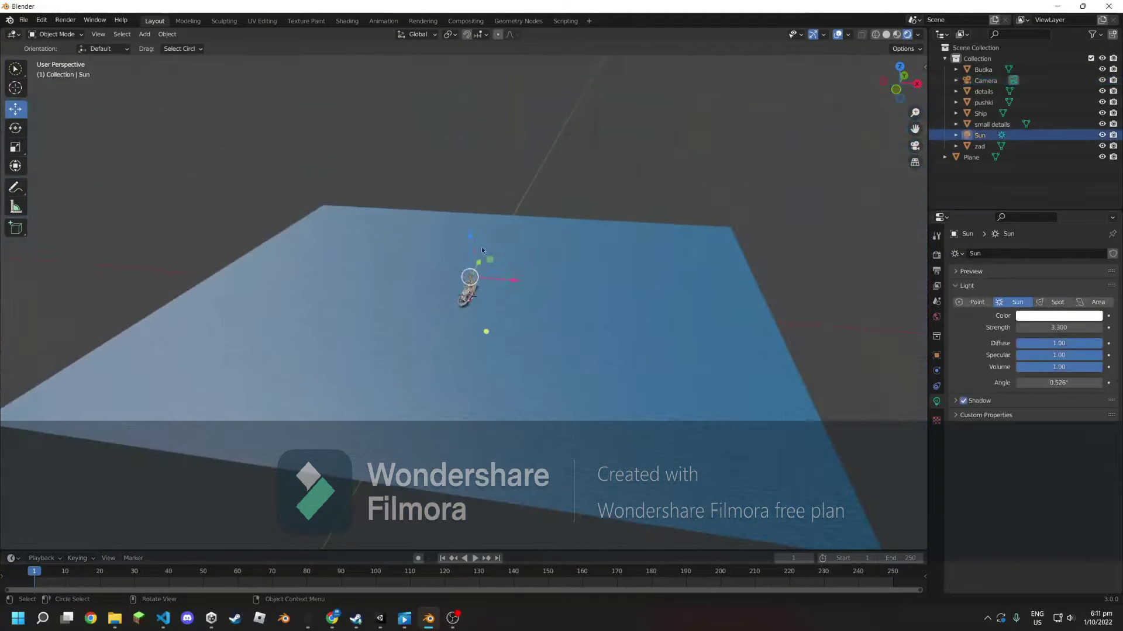
drag(491, 266, 611, 256)
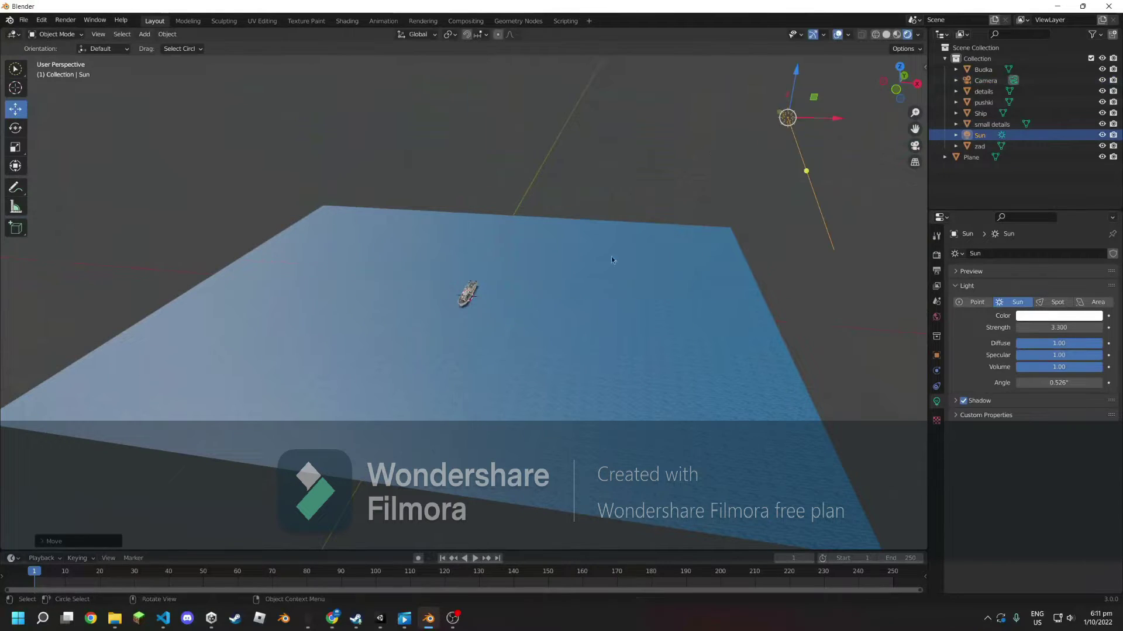
scroll(560, 337, up, 5)
mouse_move(561, 337)
middle_down()
mouse_move(280, 269)
mouse_move(456, 243)
middle_up()
scroll(332, 281, up, 5)
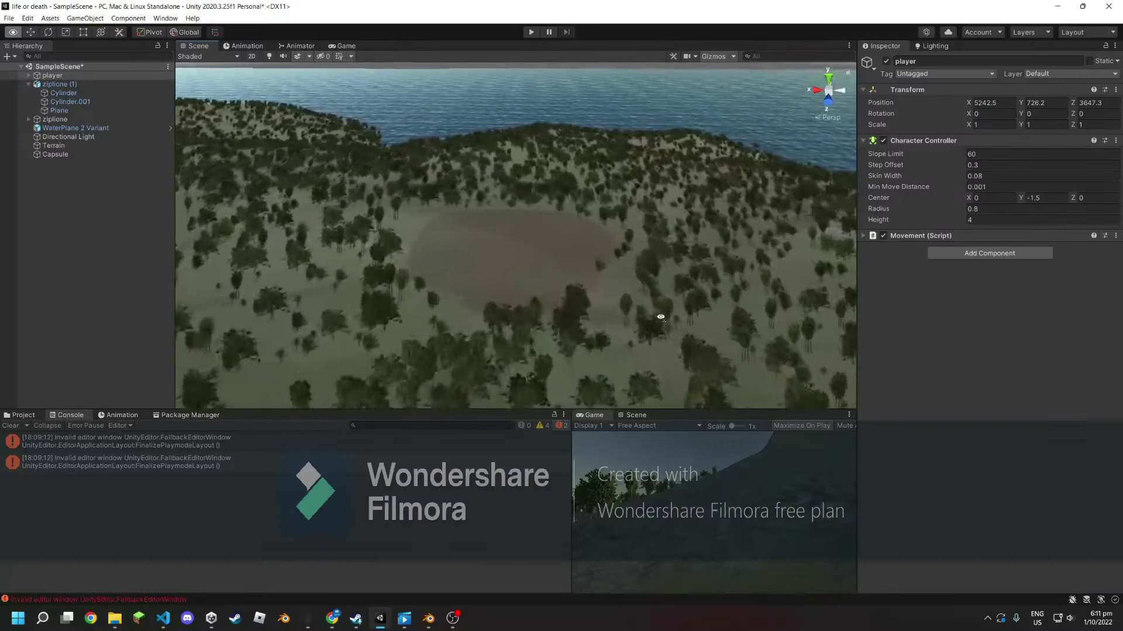
click(332, 618)
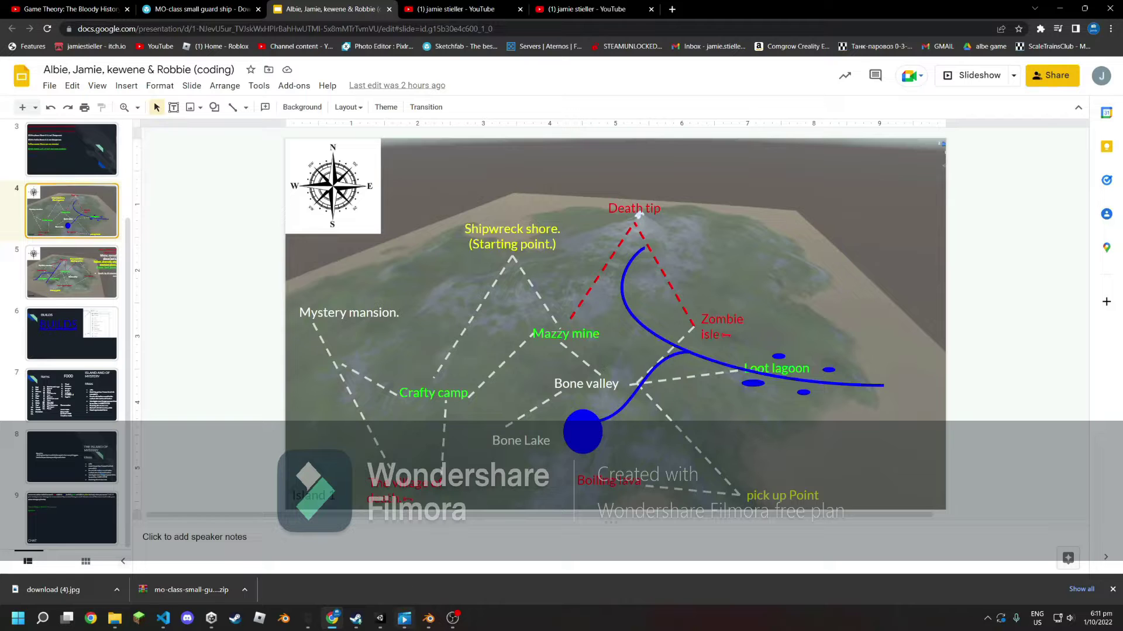
click(380, 619)
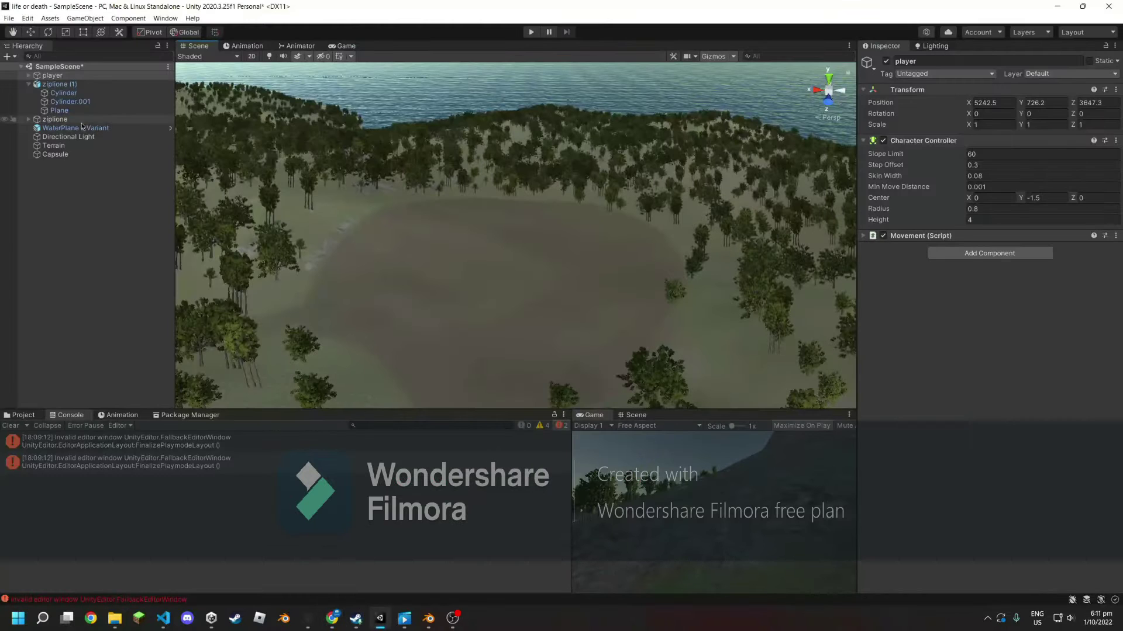
- Select Flooded Grounds under My Assets and open its full-size preview image in Chrome
click(162, 412)
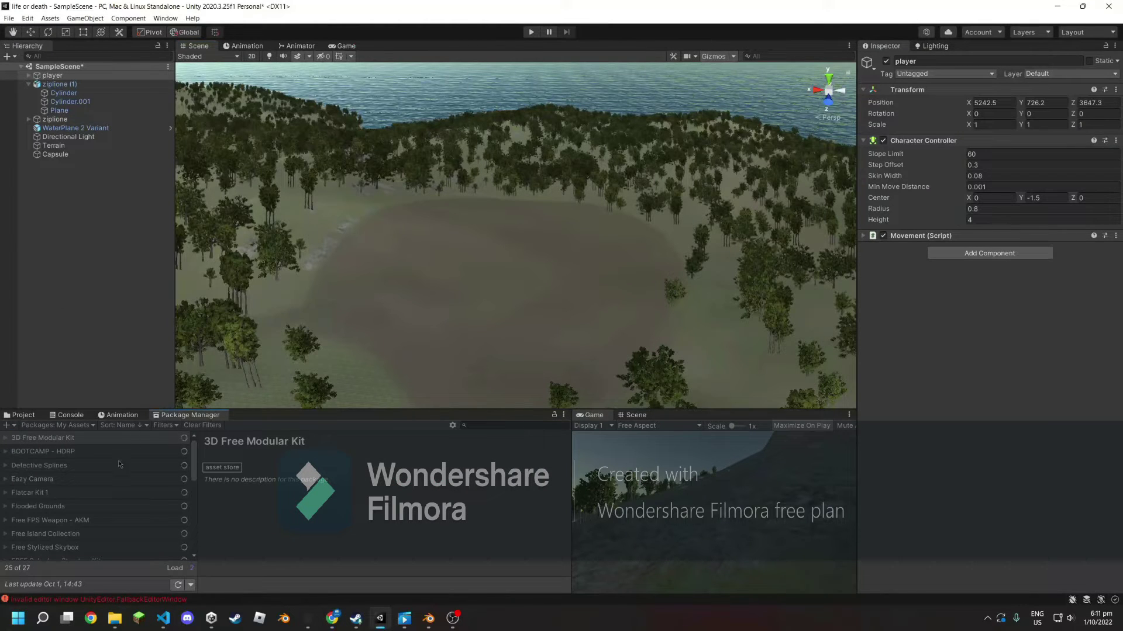
click(70, 507)
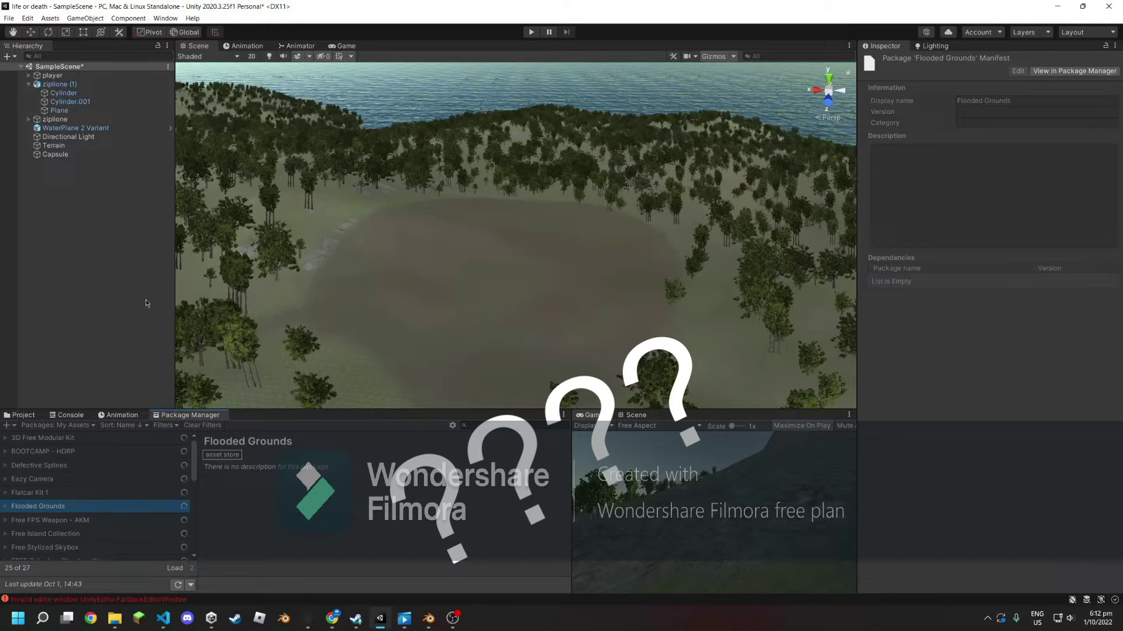
right_drag(490, 294, 263, 258)
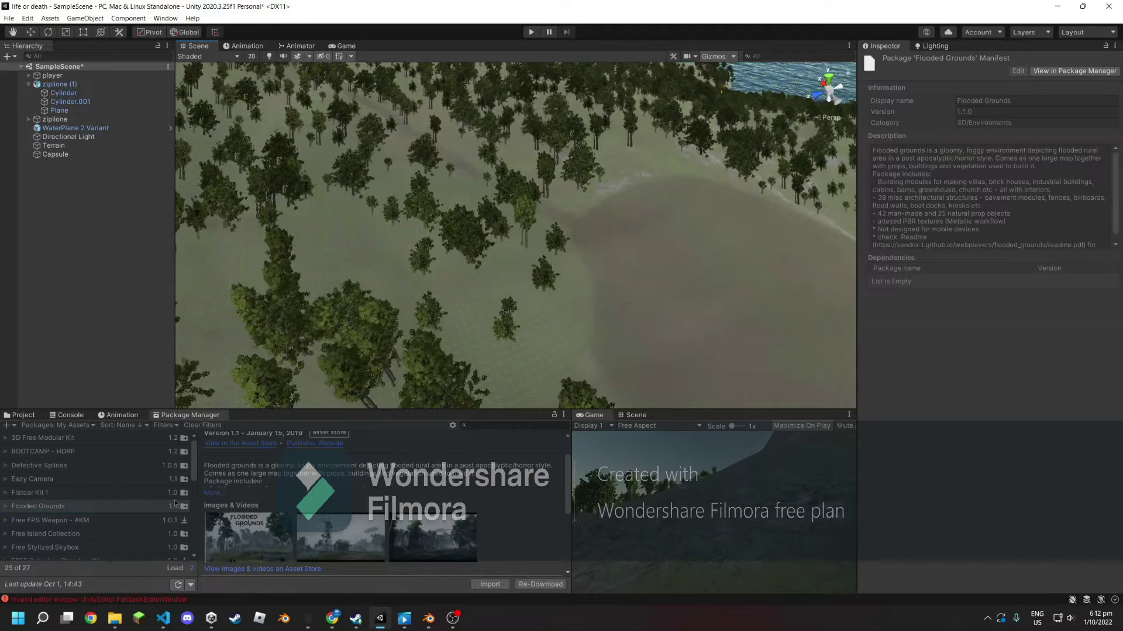
click(248, 529)
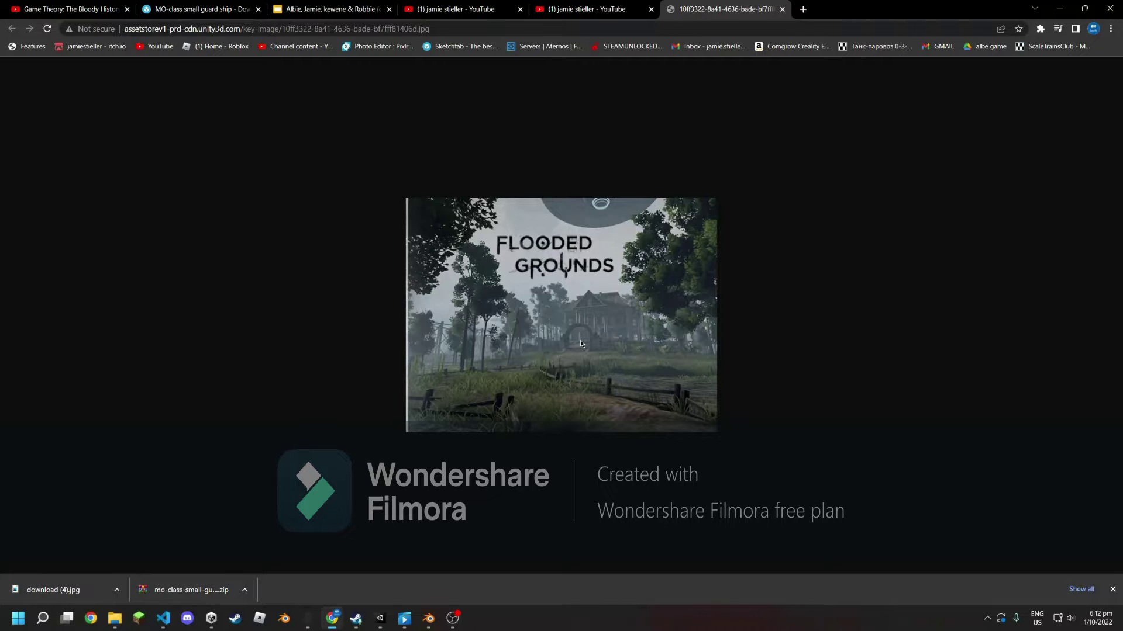
- Return from the Chrome preview to Unity's Package Manager showing Flooded Grounds 1.1.0
click(380, 619)
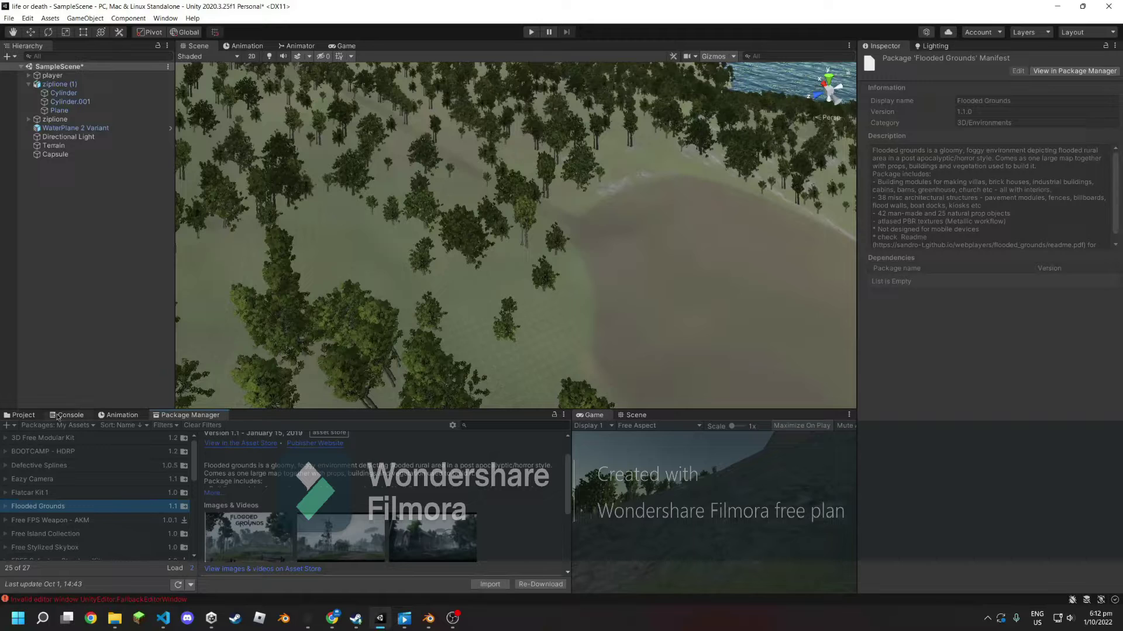
- Browse the project assets into Flooded_Grounds > Prefabs > Buildings > Structures1
click(24, 415)
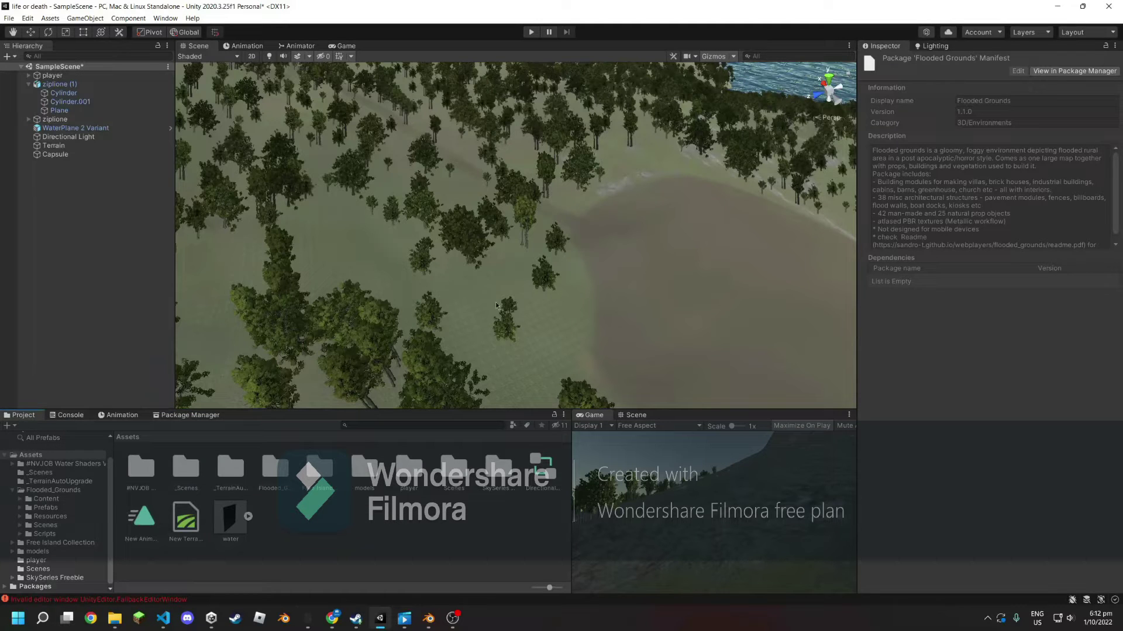
double_click(281, 480)
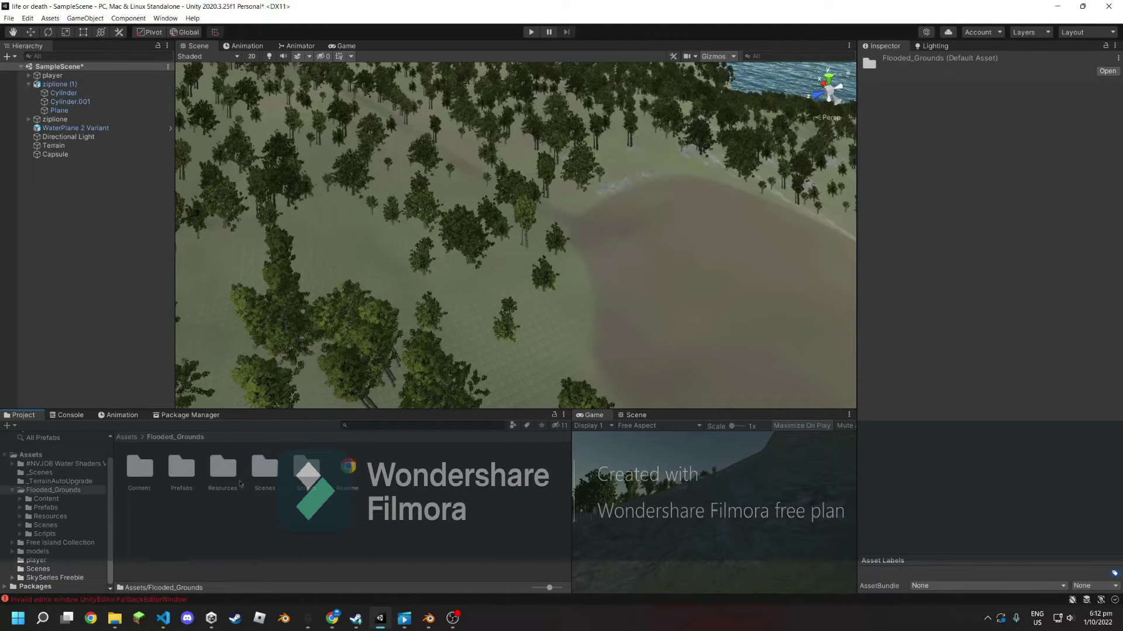
double_click(181, 471)
double_click(223, 468)
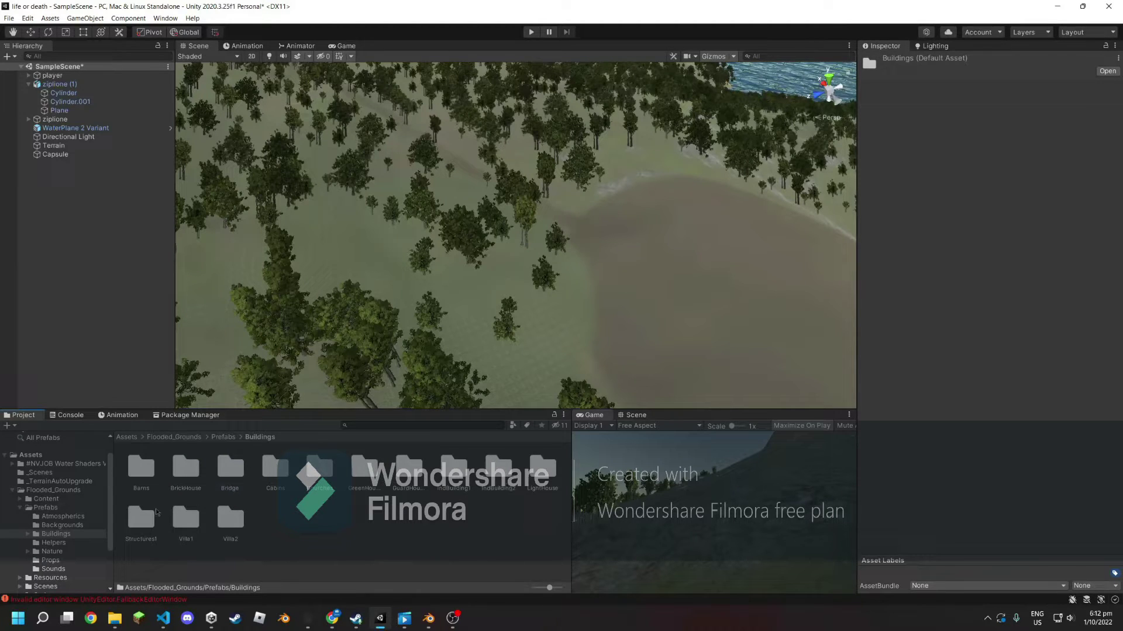
double_click(156, 512)
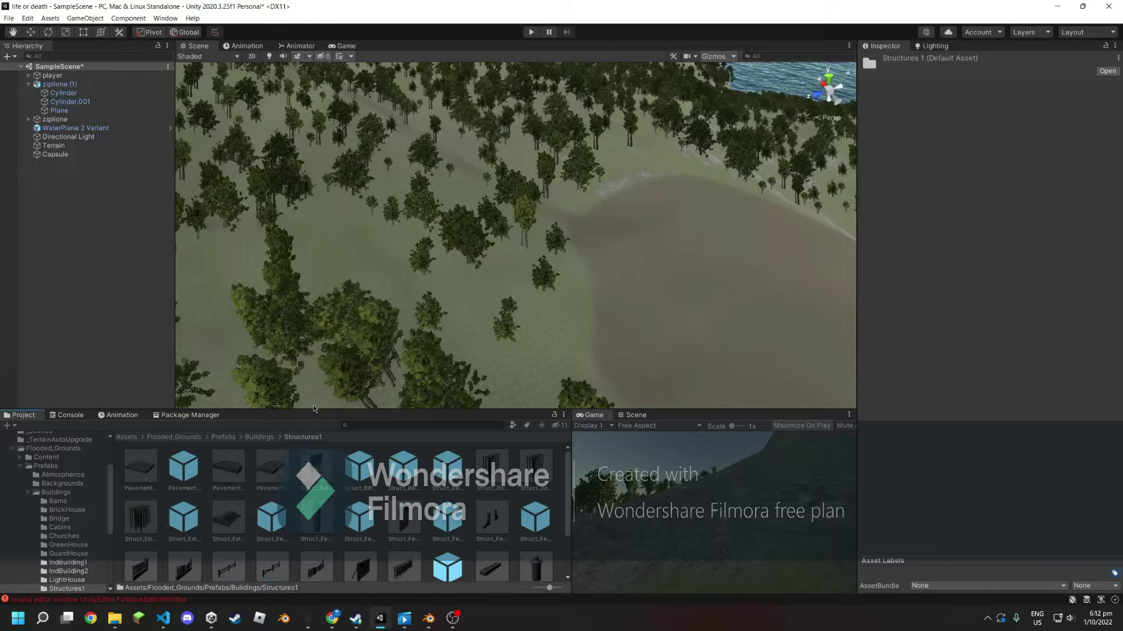
scroll(362, 499, down, 2)
scroll(362, 499, up, 1)
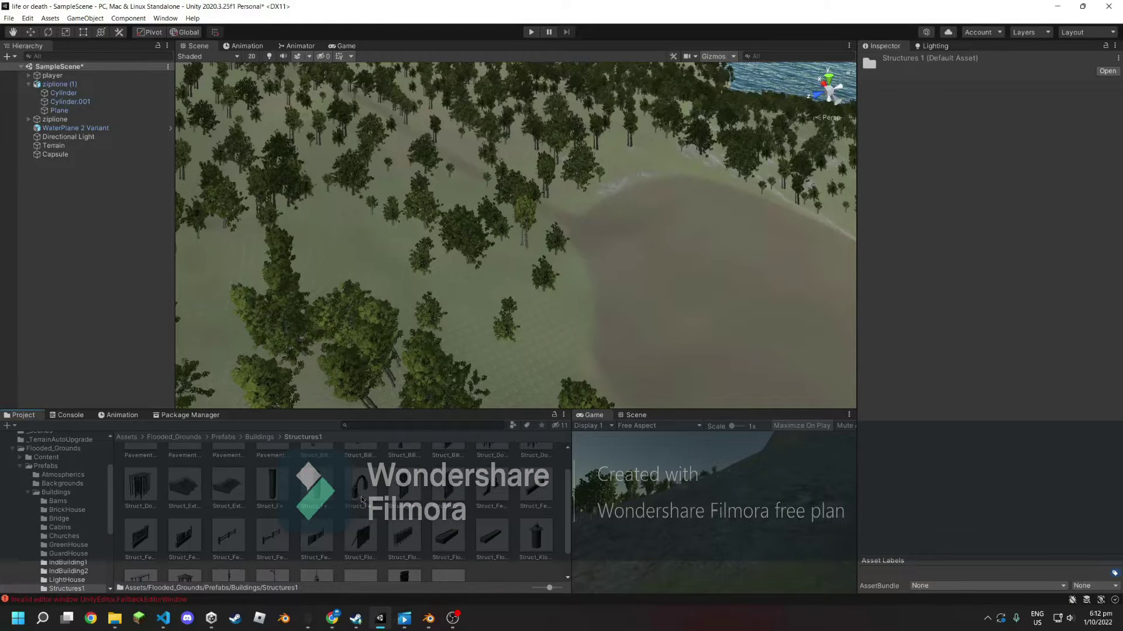
- Check the Barns, BrickHouse, Bridge and Cabins building folders in turn
click(261, 437)
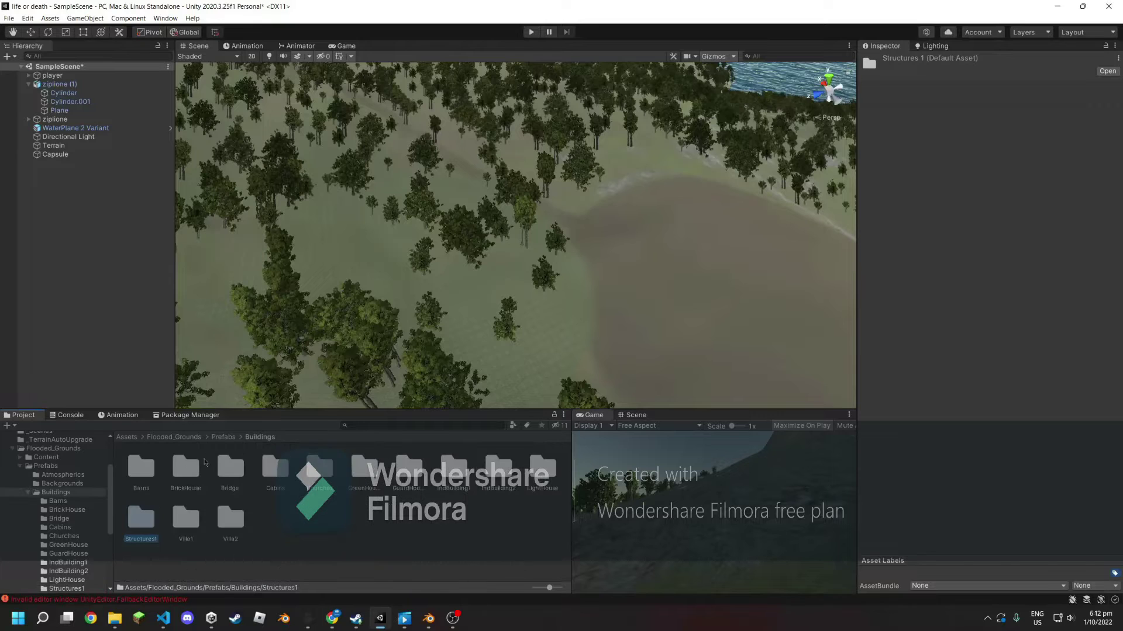
double_click(154, 474)
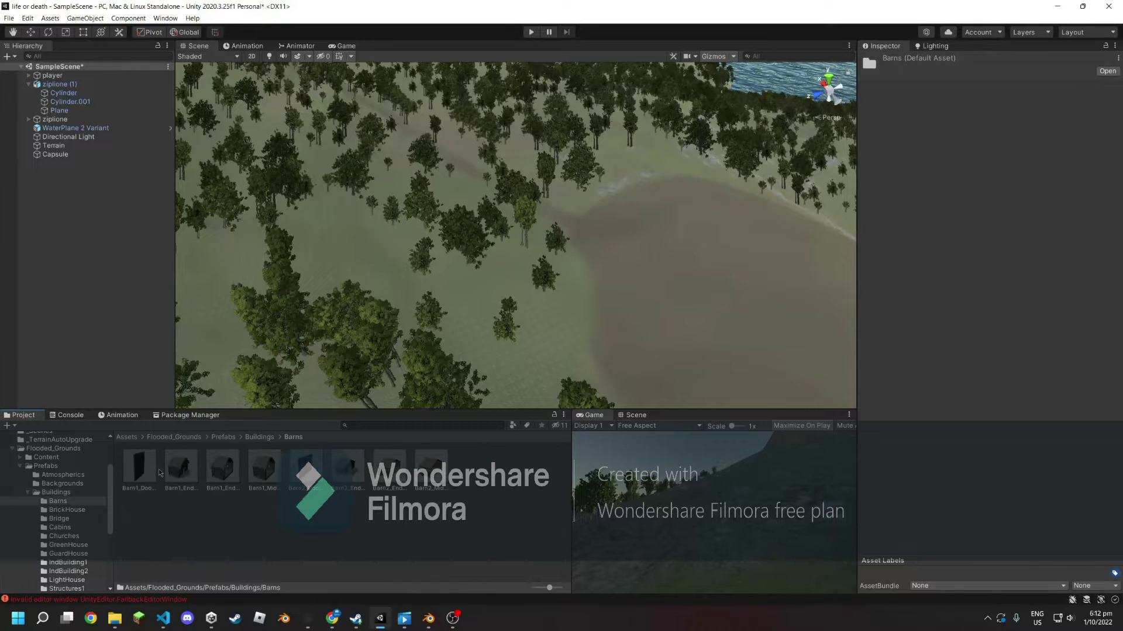
click(252, 438)
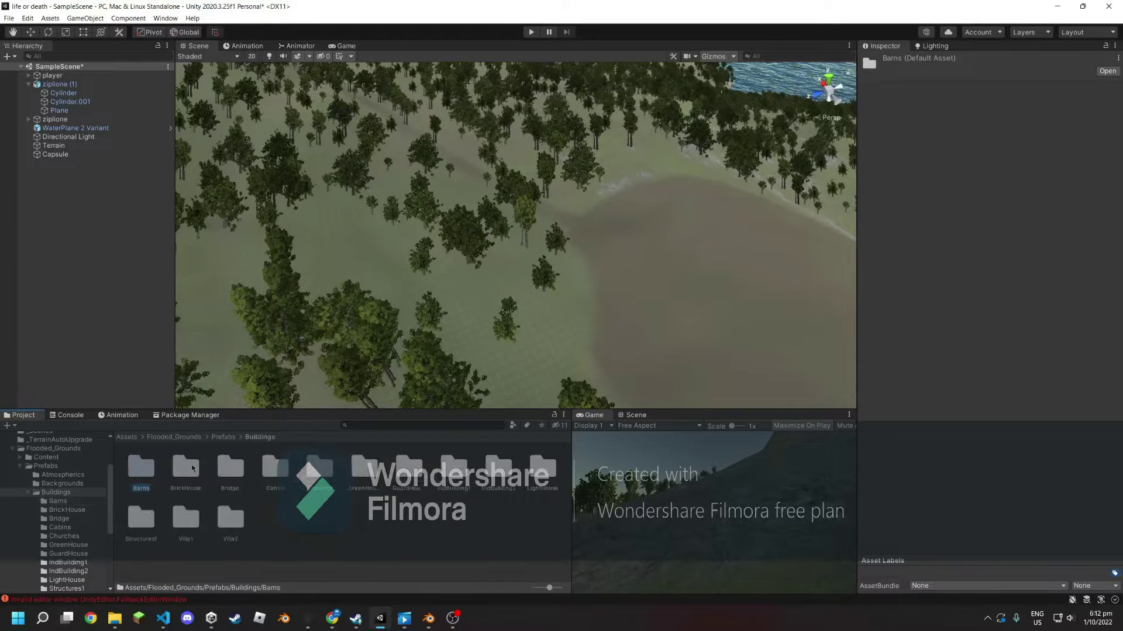
double_click(185, 466)
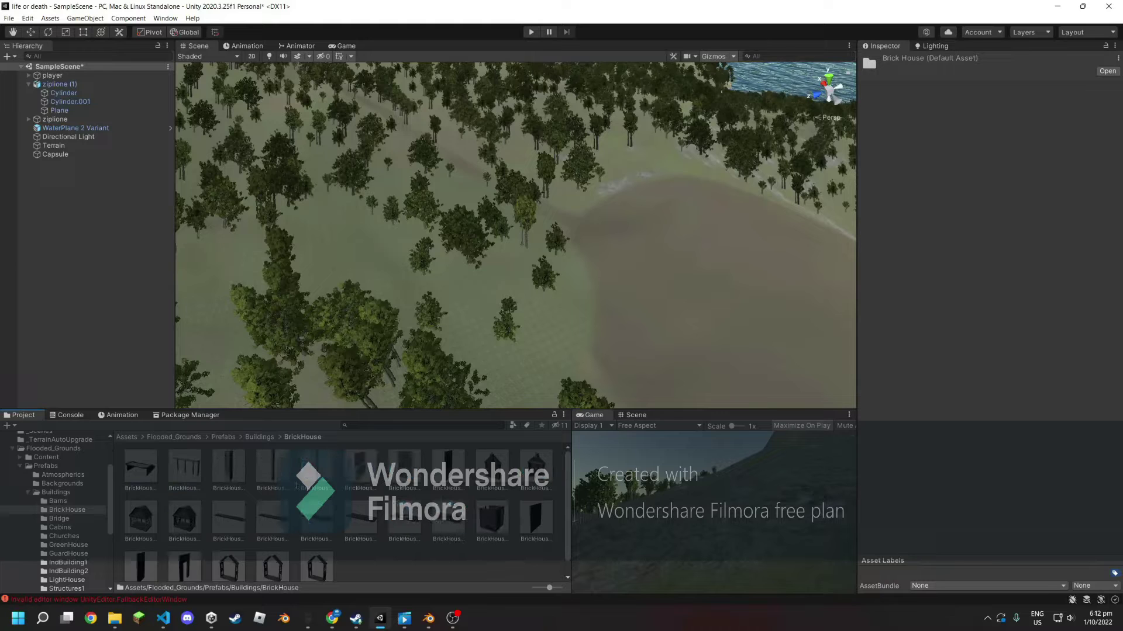
click(255, 438)
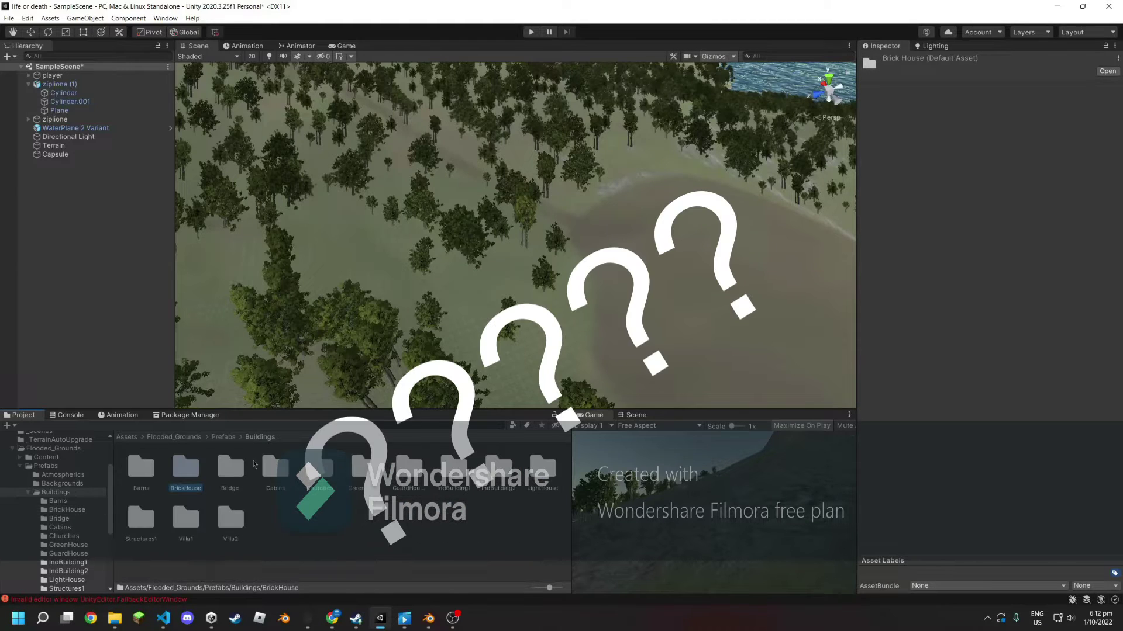
double_click(242, 479)
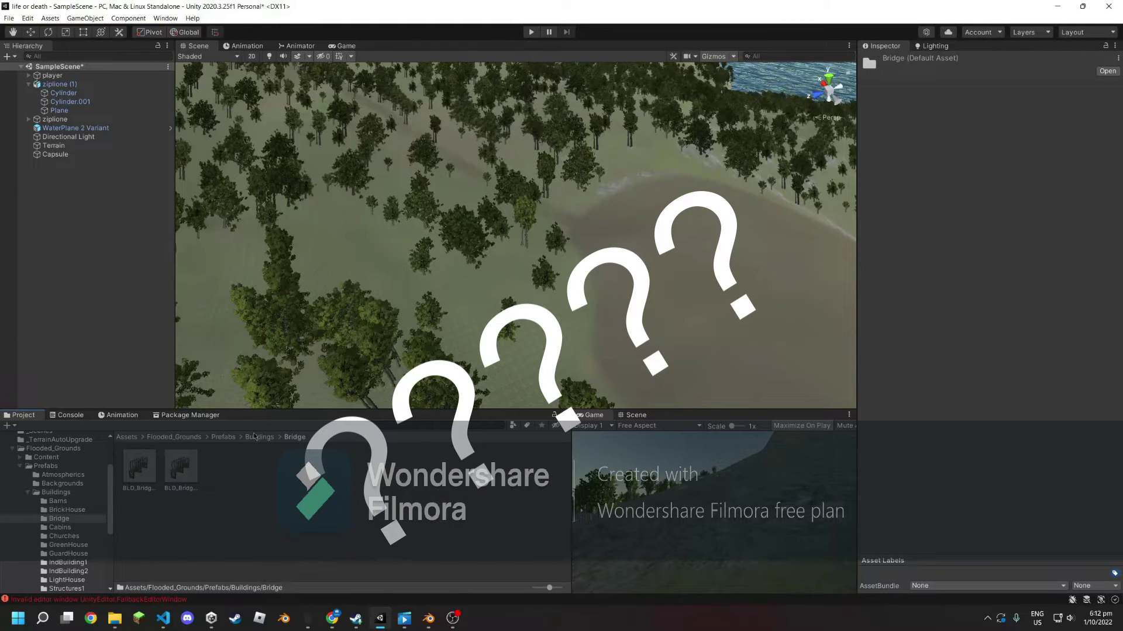
click(255, 438)
double_click(275, 468)
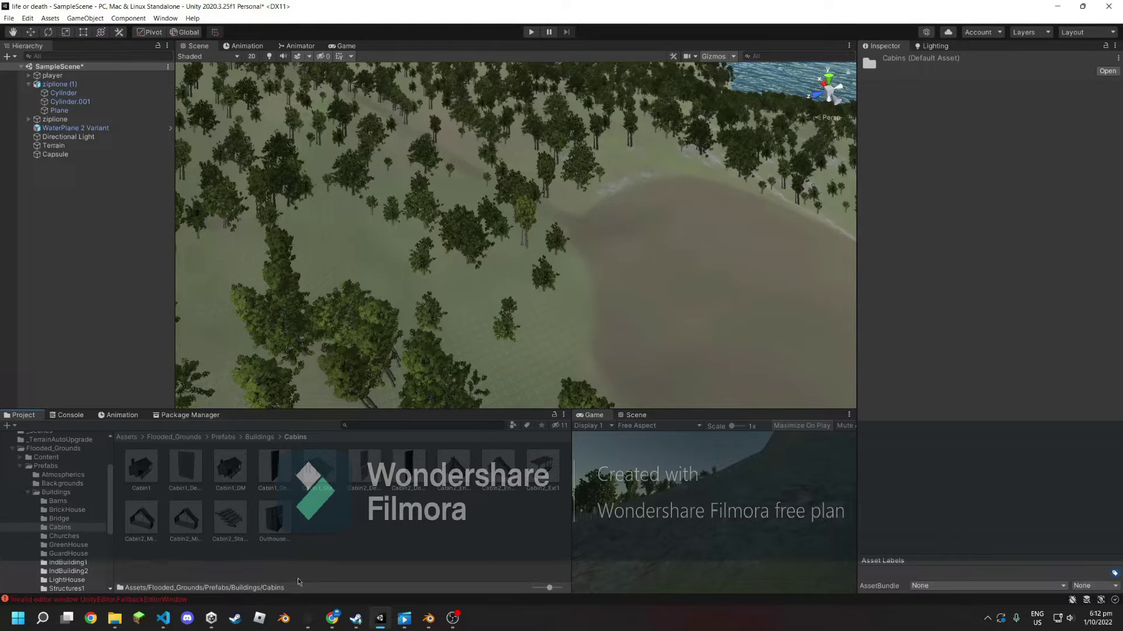
- Recheck the Flooded Grounds preview image, then open the BrickHouse prefabs folder
click(330, 621)
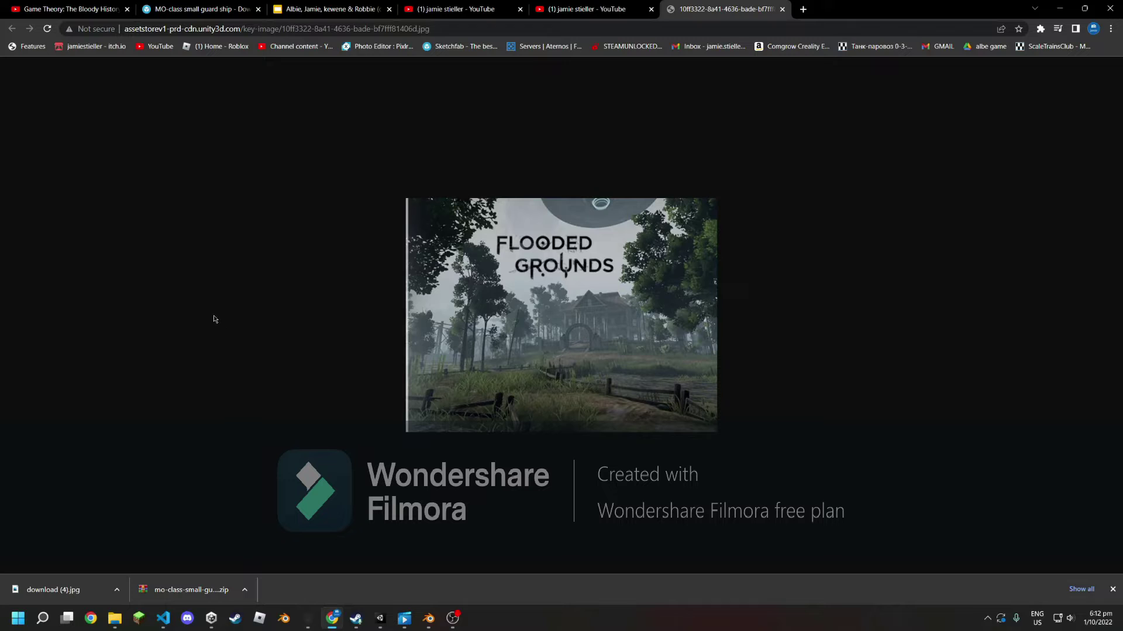
click(386, 615)
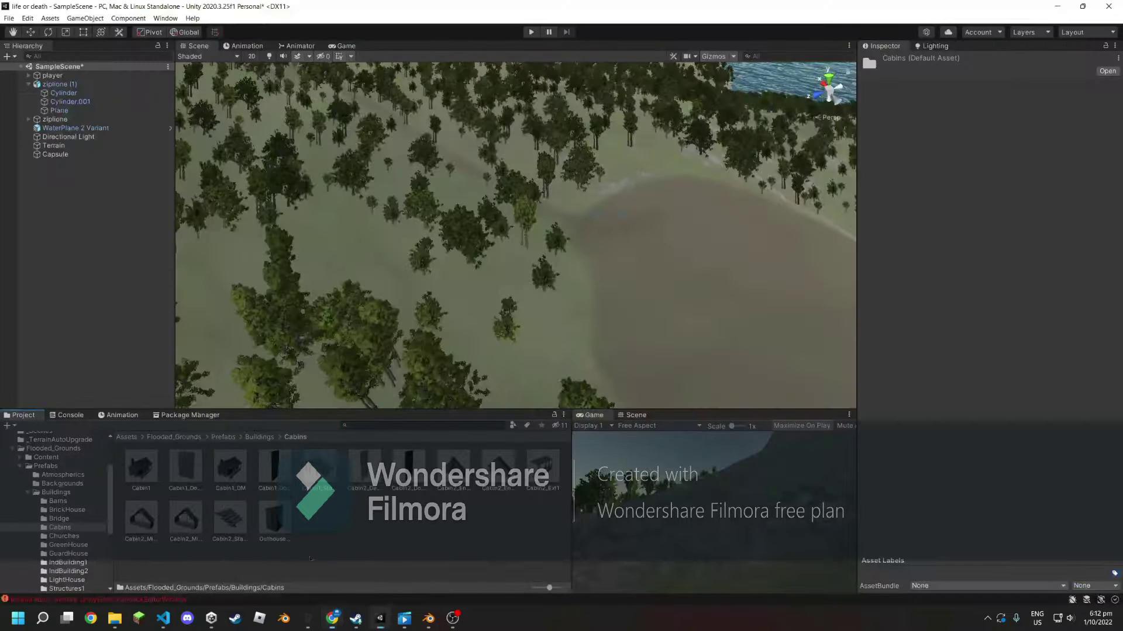
click(255, 438)
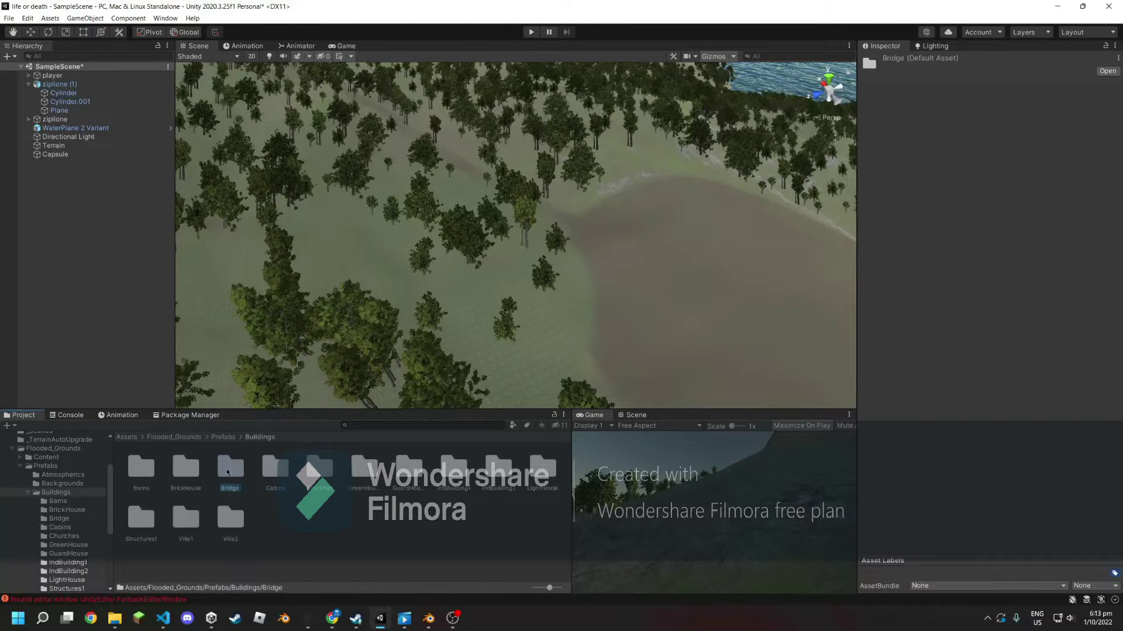
double_click(198, 483)
- Place two brick house prefabs side by side on the shoreline
mouse_move(468, 351)
right_down()
mouse_move(706, 306)
mouse_move(695, 309)
right_up()
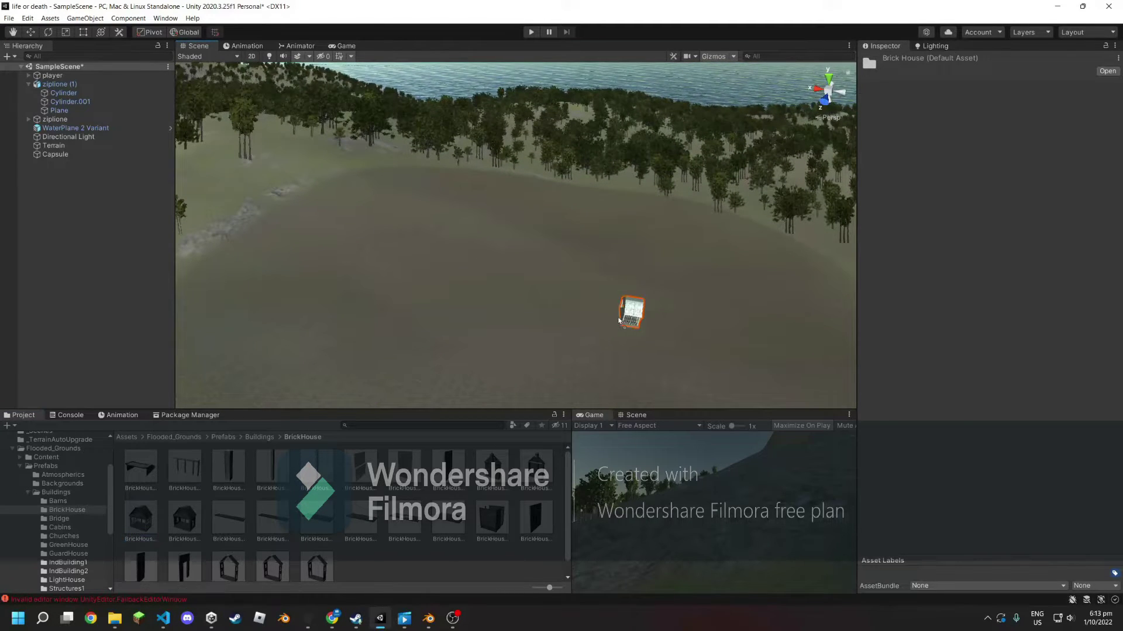
drag(133, 525, 631, 310)
mouse_move(631, 310)
right_down()
mouse_move(478, 286)
mouse_move(501, 300)
mouse_move(539, 268)
right_up()
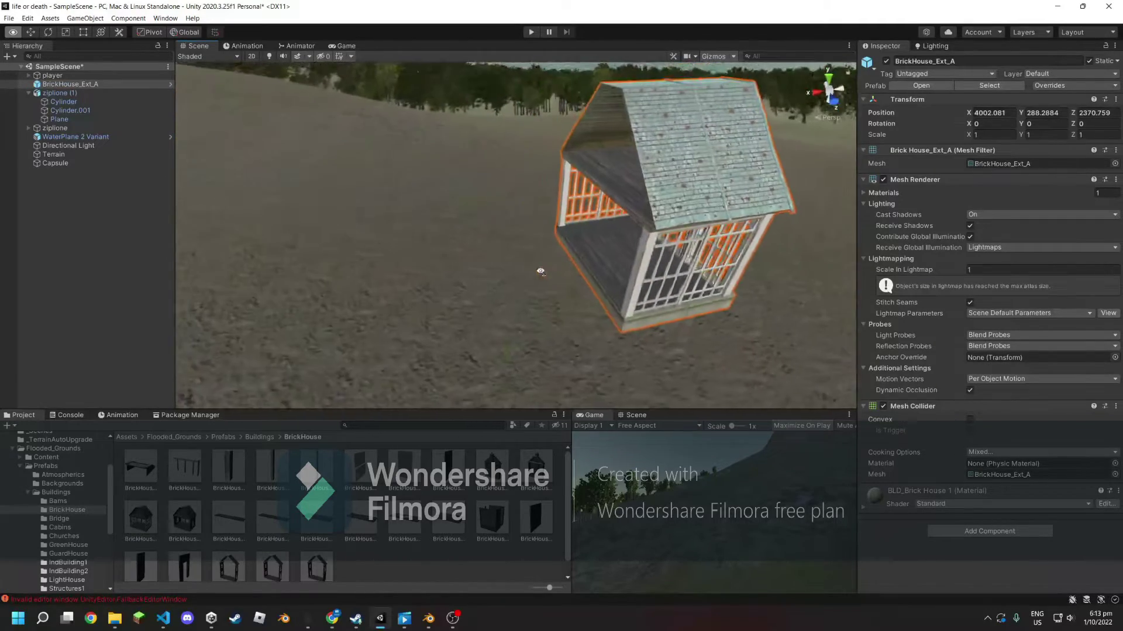
drag(189, 518, 479, 273)
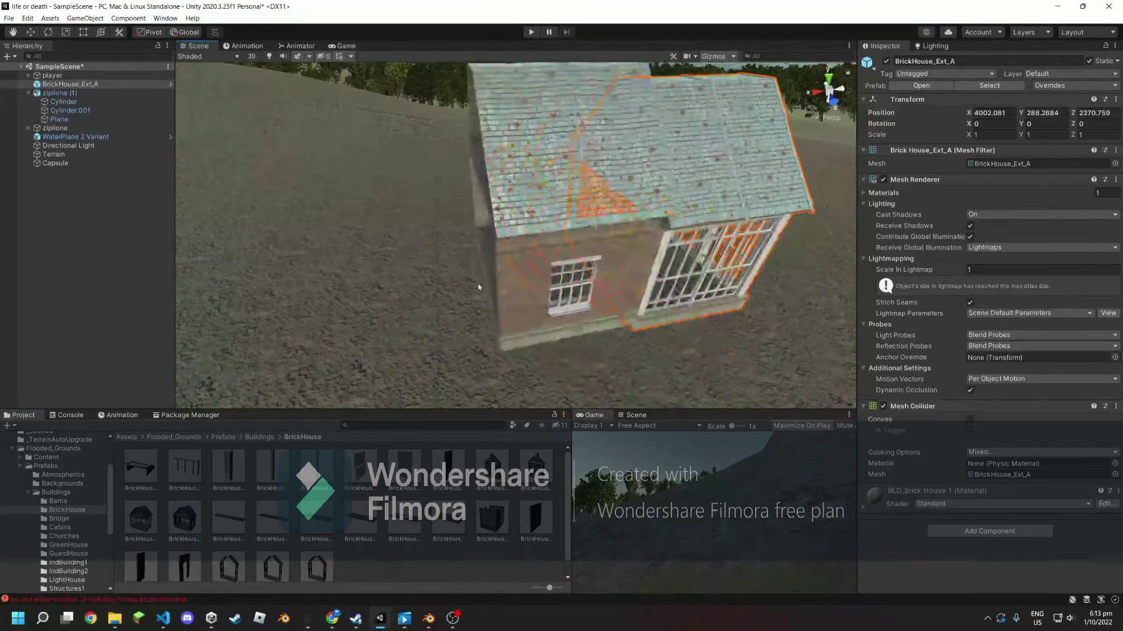
right_drag(478, 272, 515, 266)
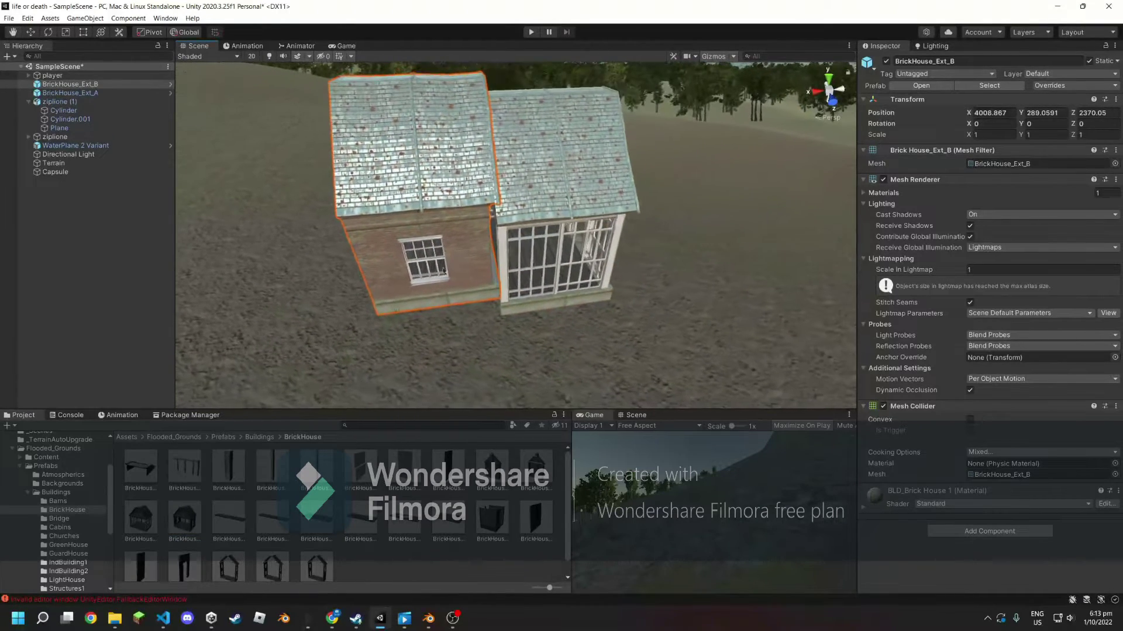
- Parent BrickHouse_Ext_A under BrickHouse_Ext_B and lift it onto the terrain, height about -0.02
drag(98, 93, 88, 84)
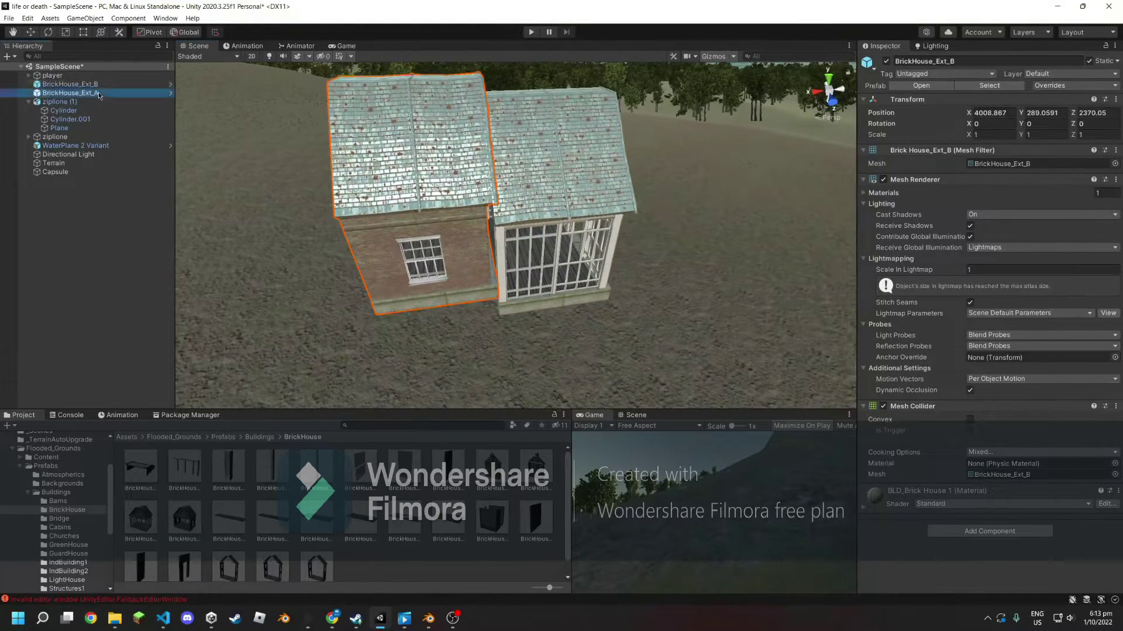
mouse_move(231, 115)
right_down()
mouse_move(482, 170)
mouse_move(469, 177)
right_up()
drag(454, 261, 447, 244)
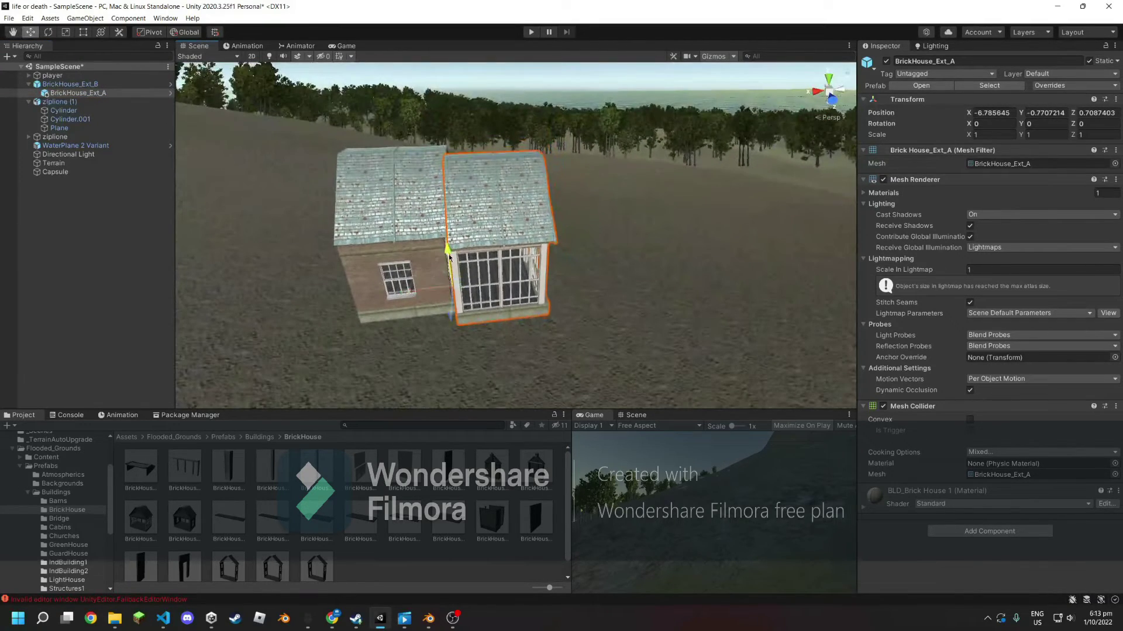
right_drag(447, 245, 526, 222)
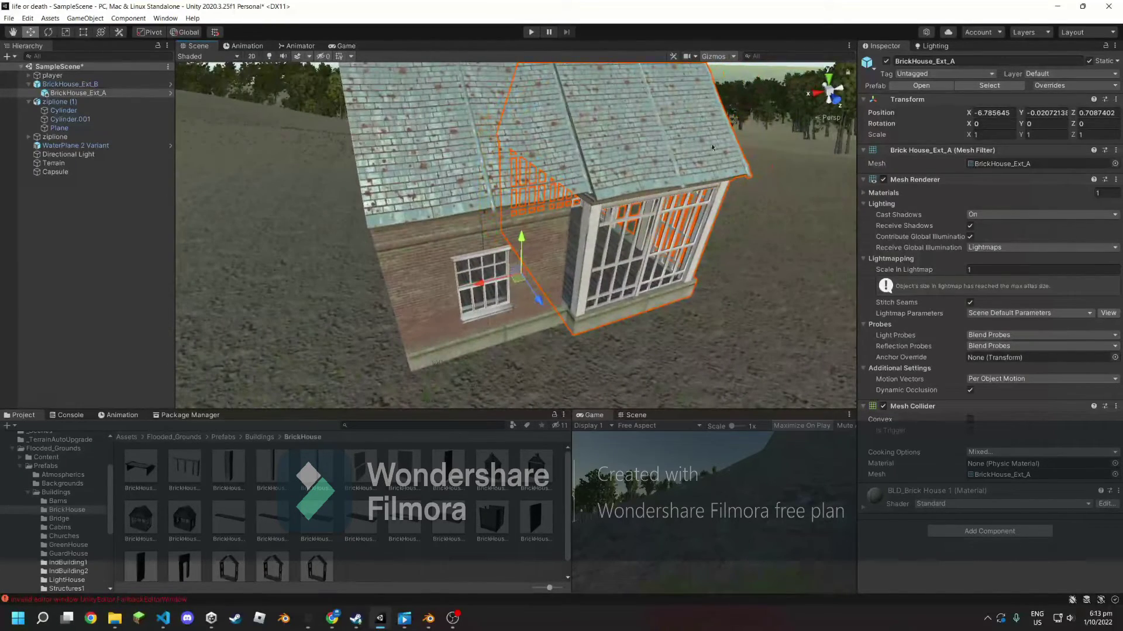
right_drag(711, 143, 684, 169)
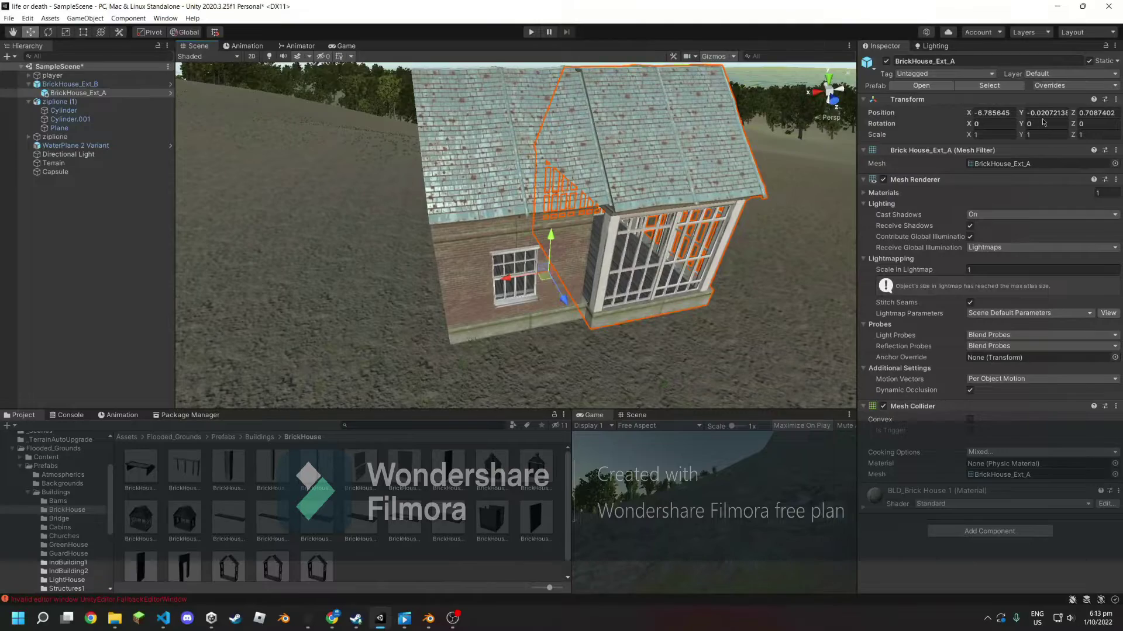
- Frame BrickHouse_Ext_B and inspect the Mid_C, Mid_A and Mid_B pieces
double_click(70, 84)
mouse_move(386, 193)
right_down()
mouse_move(356, 207)
mouse_move(510, 238)
mouse_move(224, 137)
right_up()
click(131, 119)
click(131, 110)
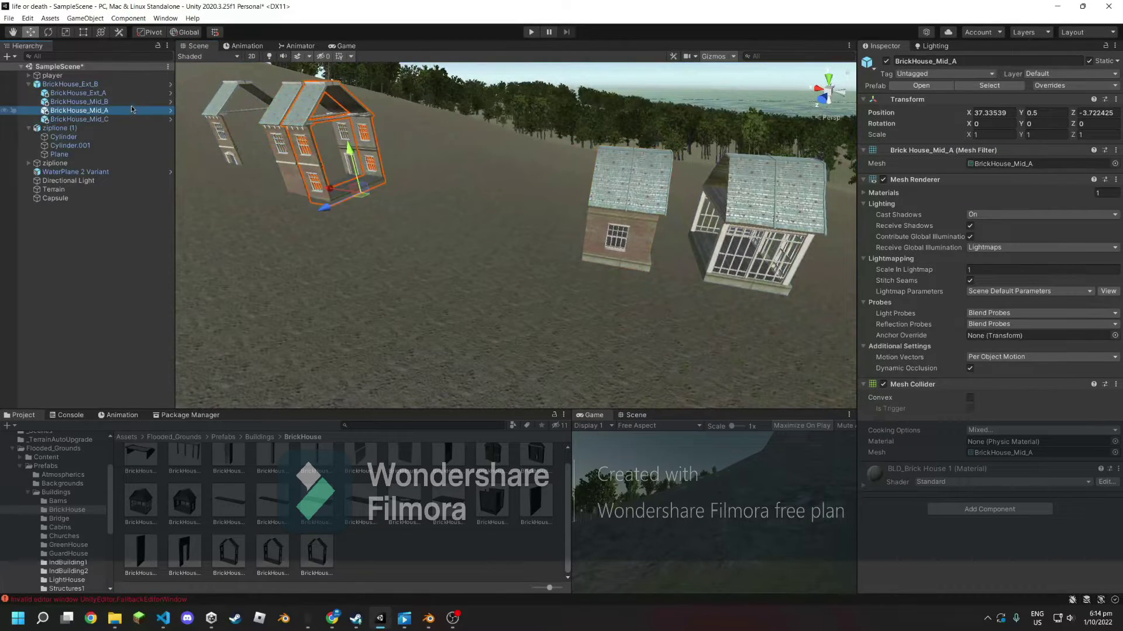
click(131, 102)
right_drag(409, 202, 447, 203)
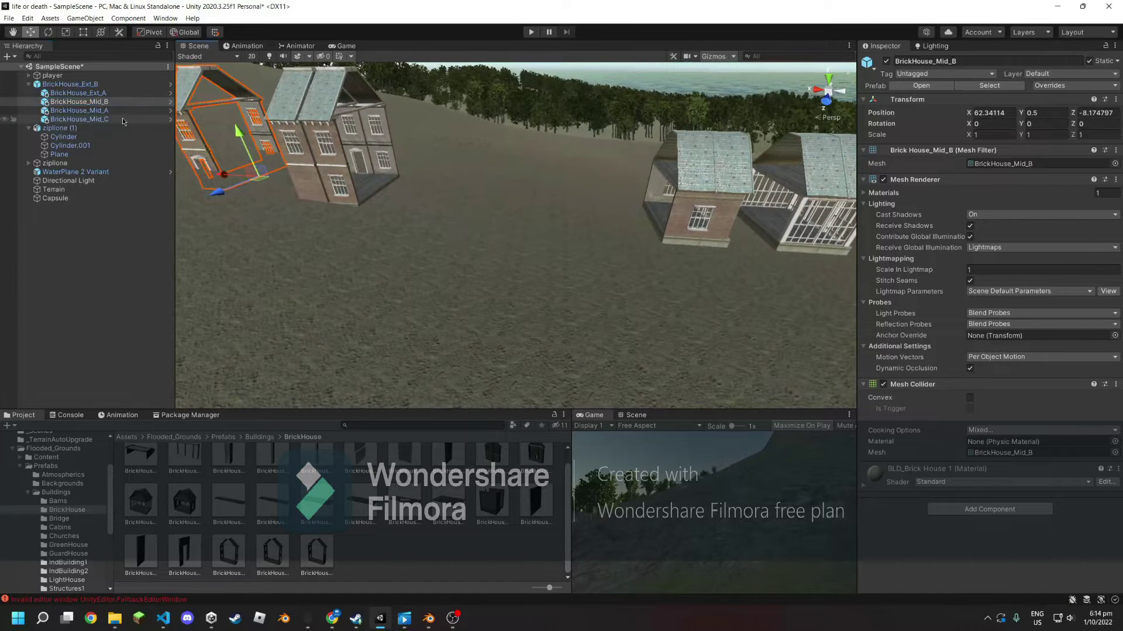
- Slide BrickHouse_Mid_C along X onto the brick house and raise it slightly
click(122, 119)
drag(321, 193, 617, 234)
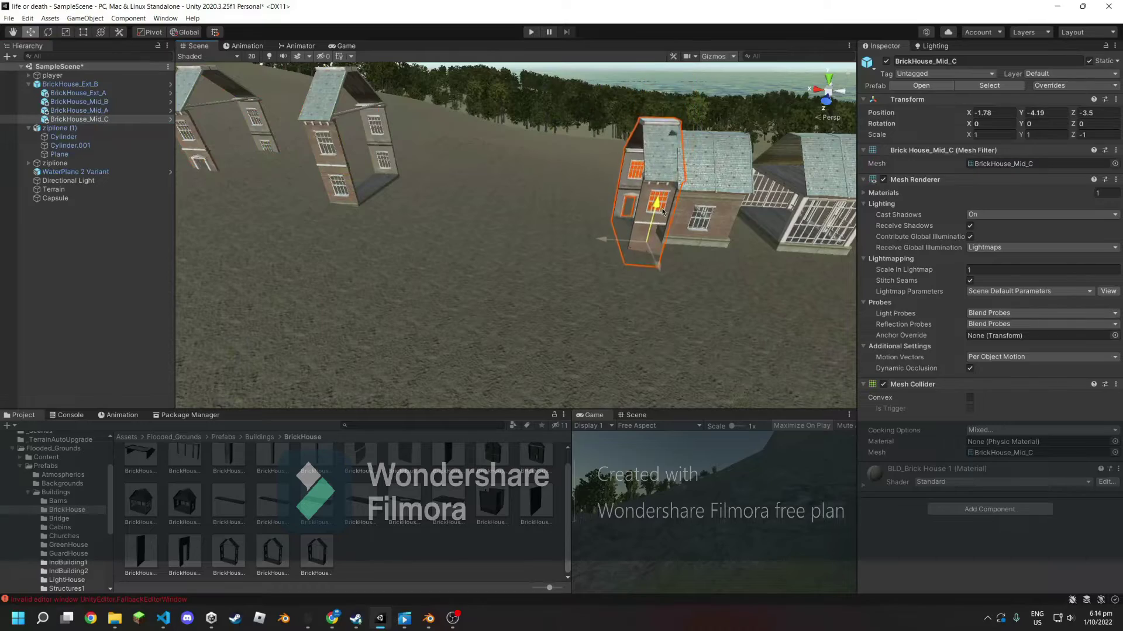
drag(667, 198, 668, 190)
mouse_move(668, 190)
right_down()
mouse_move(643, 106)
mouse_move(515, 174)
mouse_move(729, 171)
mouse_move(590, 176)
right_up()
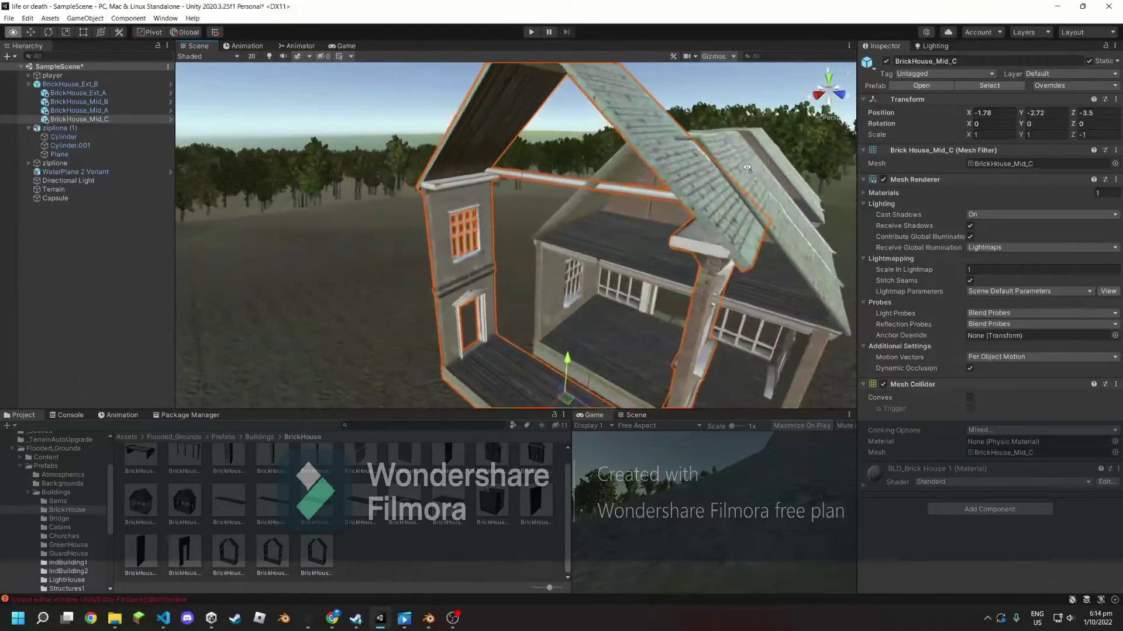
key(w)
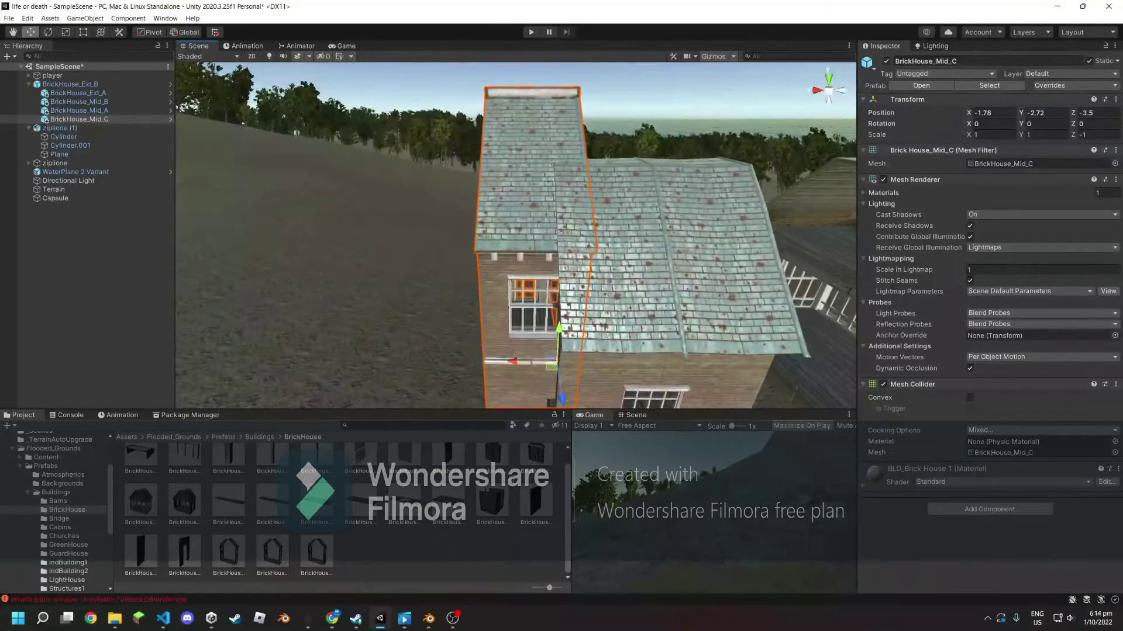
scroll(435, 501, up, 2)
scroll(441, 496, down, 2)
click(140, 503)
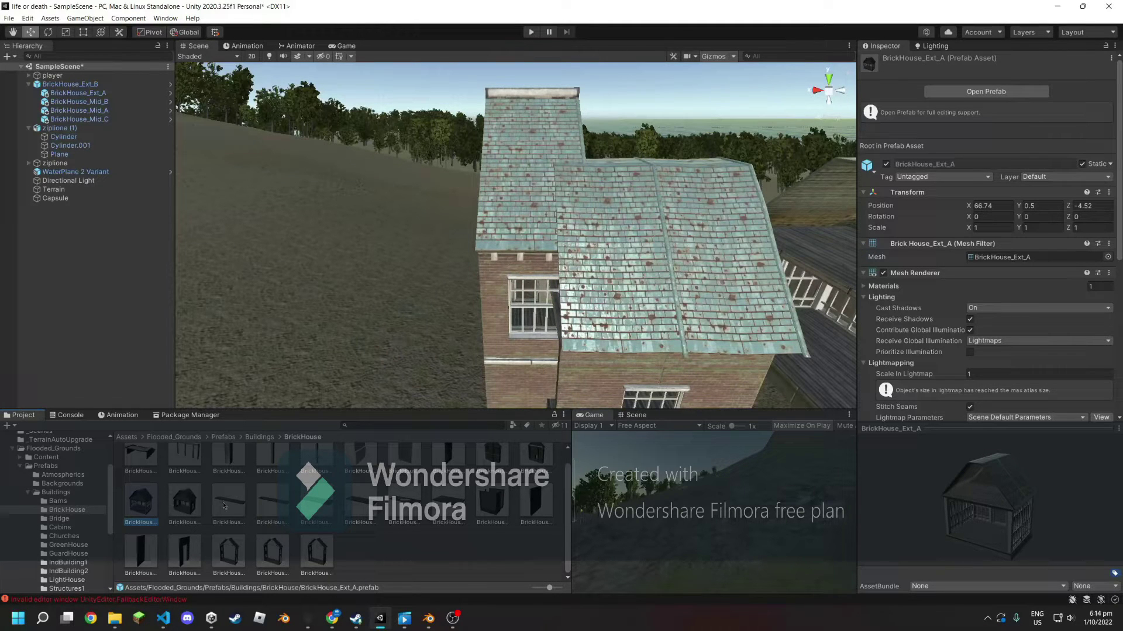
- Zero BrickHouse_Mid_C's depth and nudge it flush against the wall at -0.58, 0, 0
mouse_move(285, 409)
right_down()
mouse_move(485, 275)
mouse_move(574, 277)
mouse_move(738, 239)
mouse_move(548, 253)
mouse_move(532, 292)
right_up()
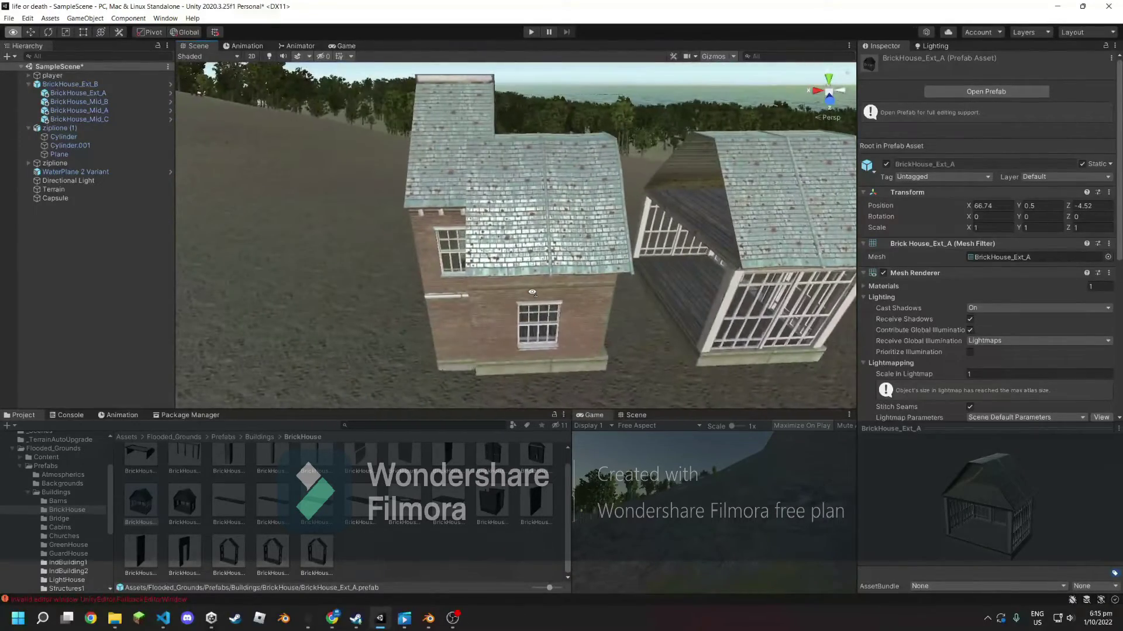
click(116, 121)
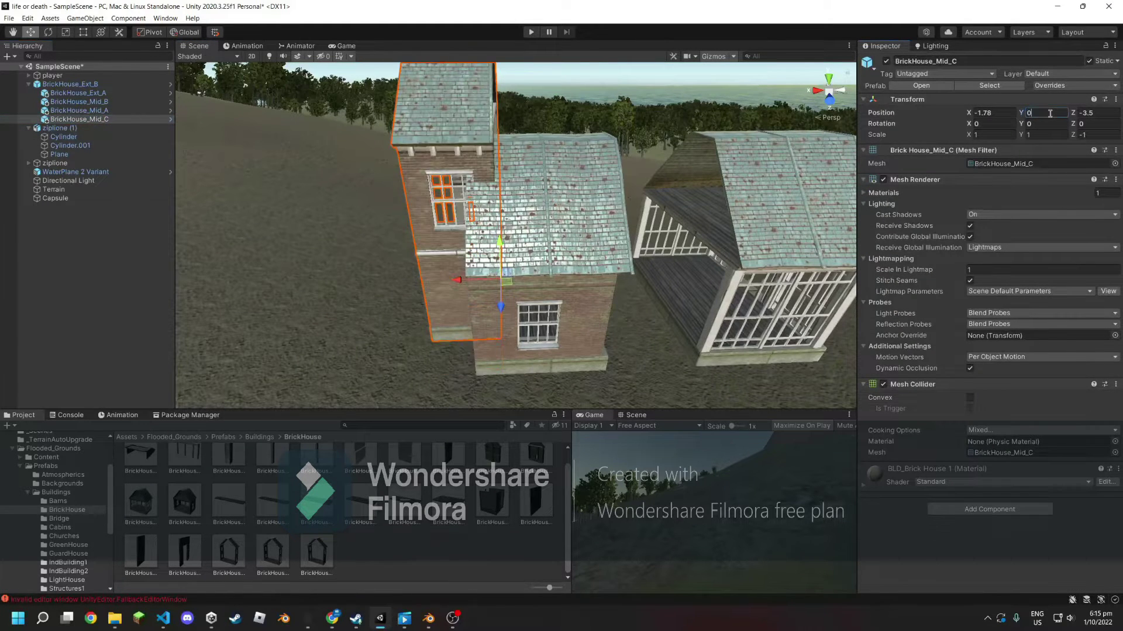
click(1099, 111)
text(0)
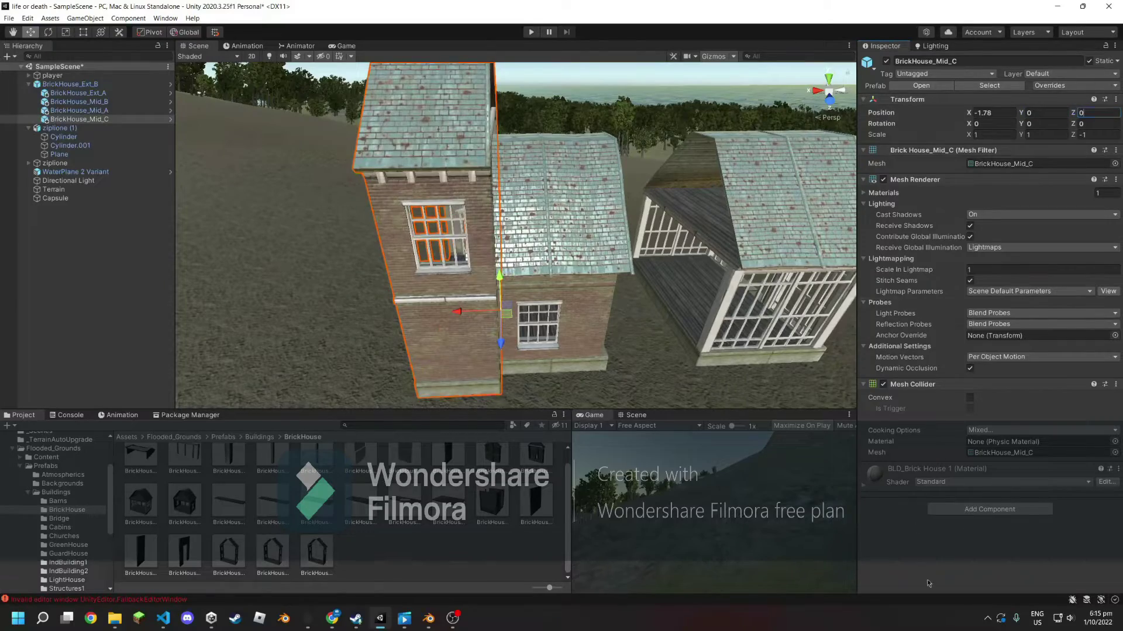
mouse_move(525, 270)
alt+mouse_down()
mouse_move(490, 300)
mouse_move(522, 279)
alt+mouse_up()
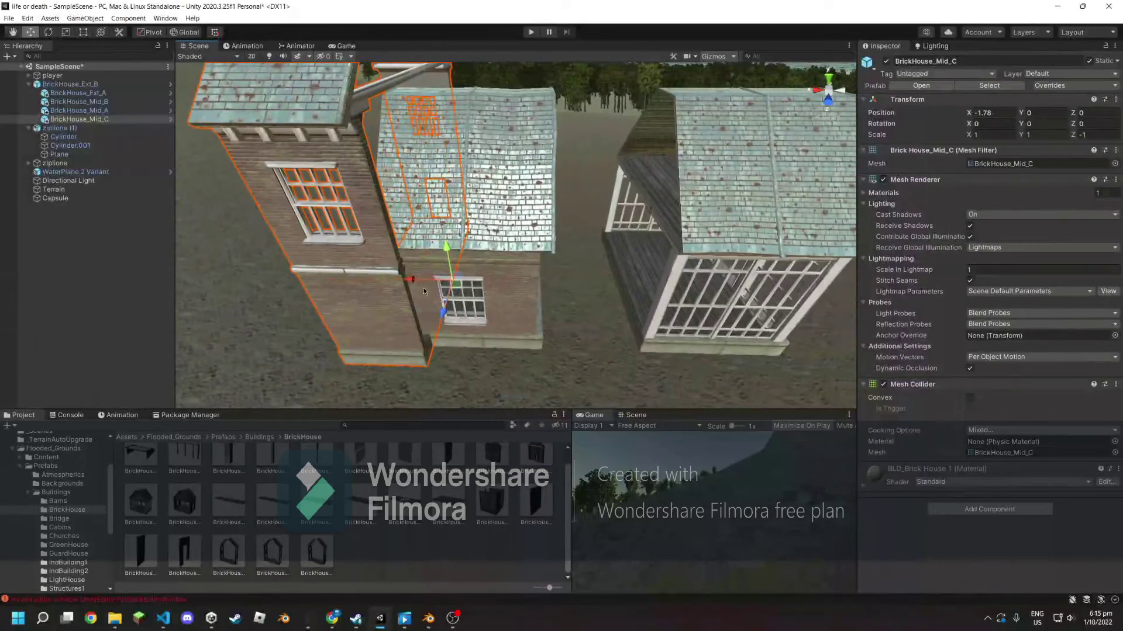
mouse_move(411, 283)
mouse_down()
mouse_move(388, 286)
mouse_move(488, 275)
mouse_move(516, 178)
mouse_move(720, 284)
mouse_up()
- Drag the BrickHouse_End_B prefab into the scene as a narrow tower beside the house
click(721, 284)
double_click(110, 97)
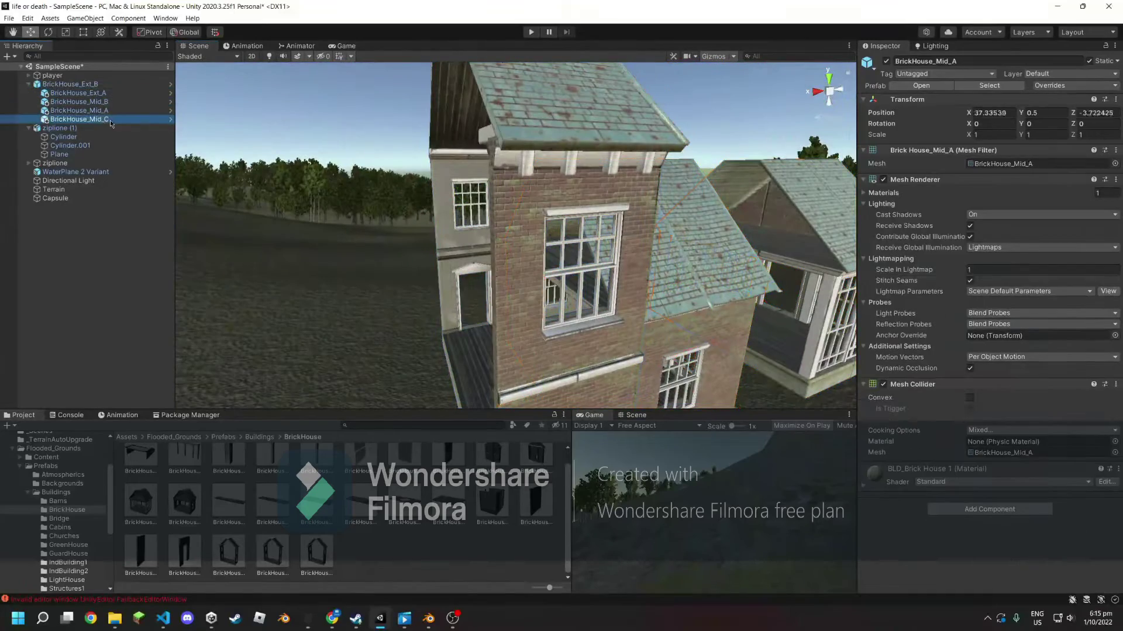
click(483, 491)
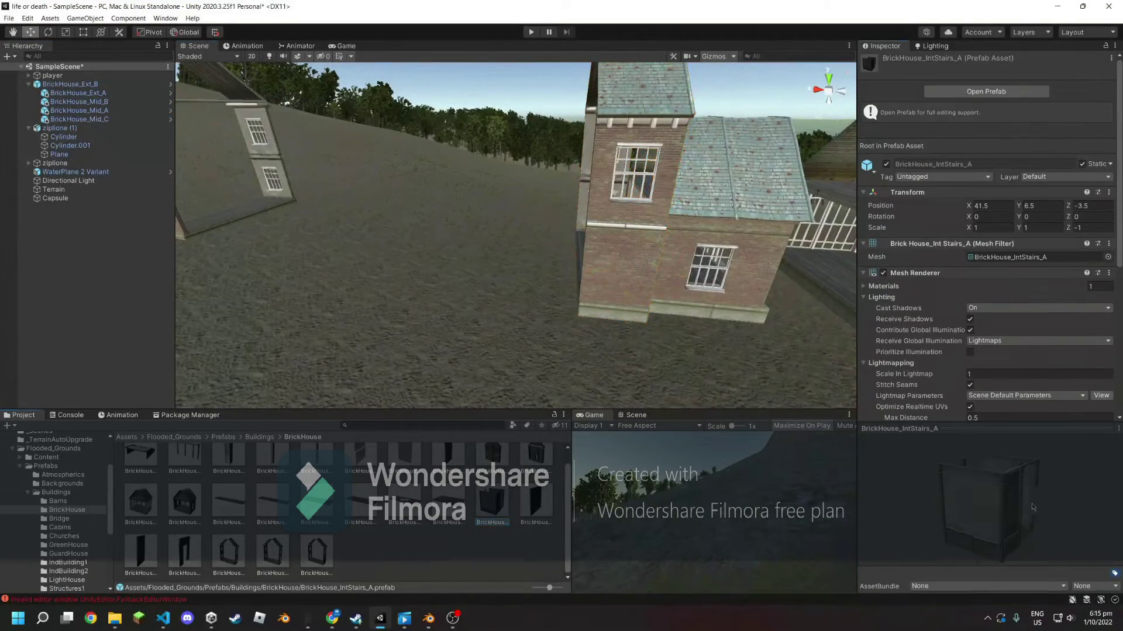
scroll(380, 553, up, 1)
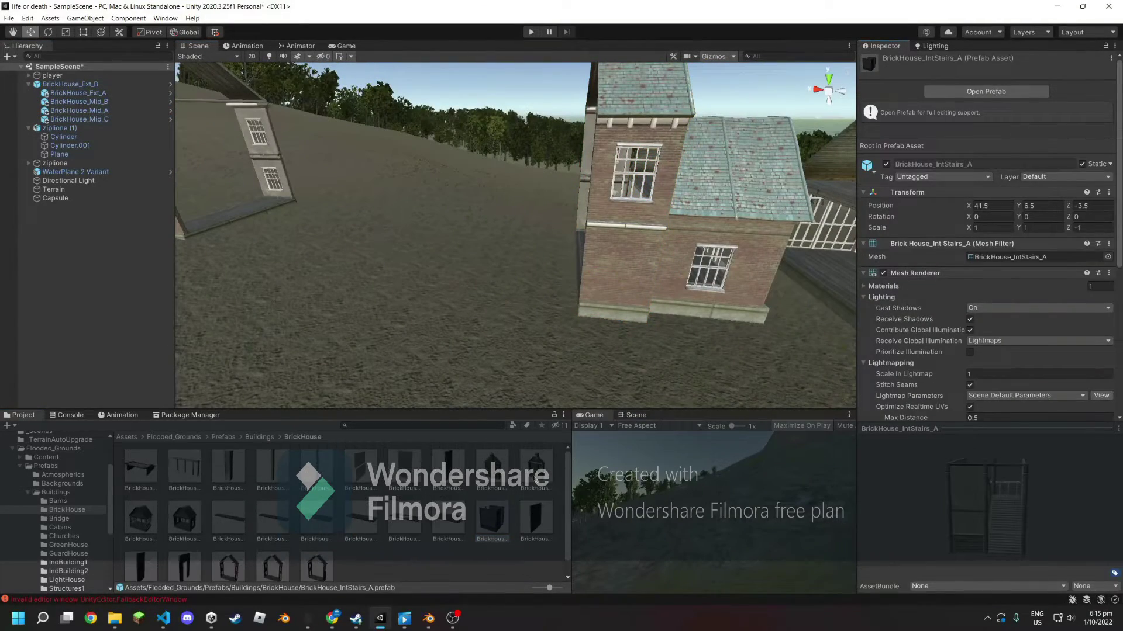
drag(535, 478, 500, 301)
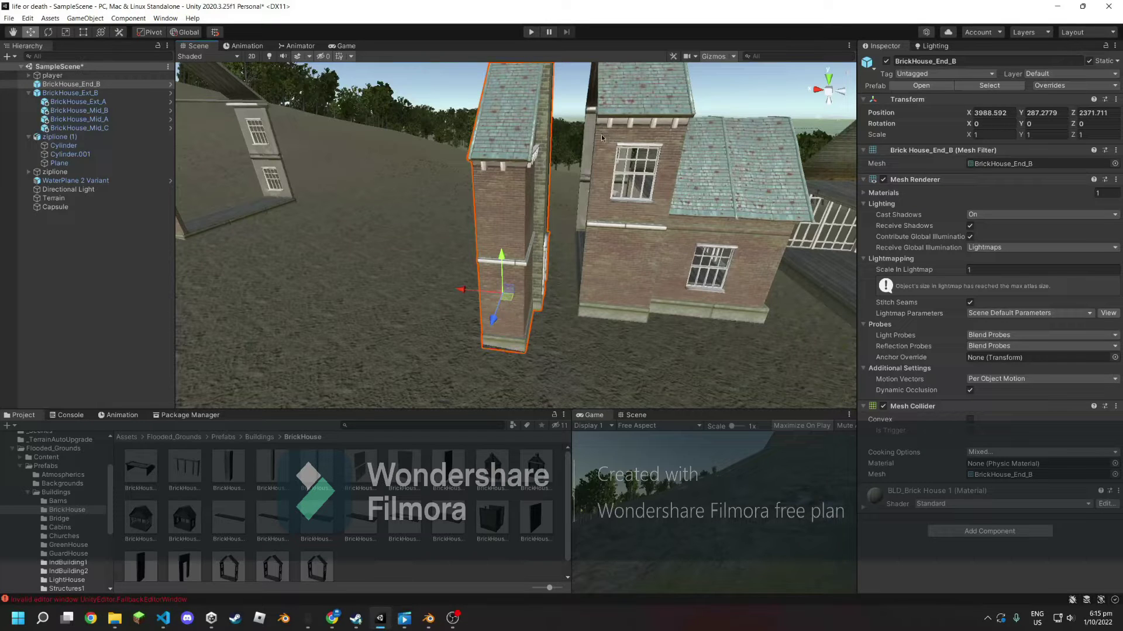
- Parent BrickHouse_Mid_A, Mid_B and Mid_C under BrickHouse_End_B
click(133, 111)
key(f)
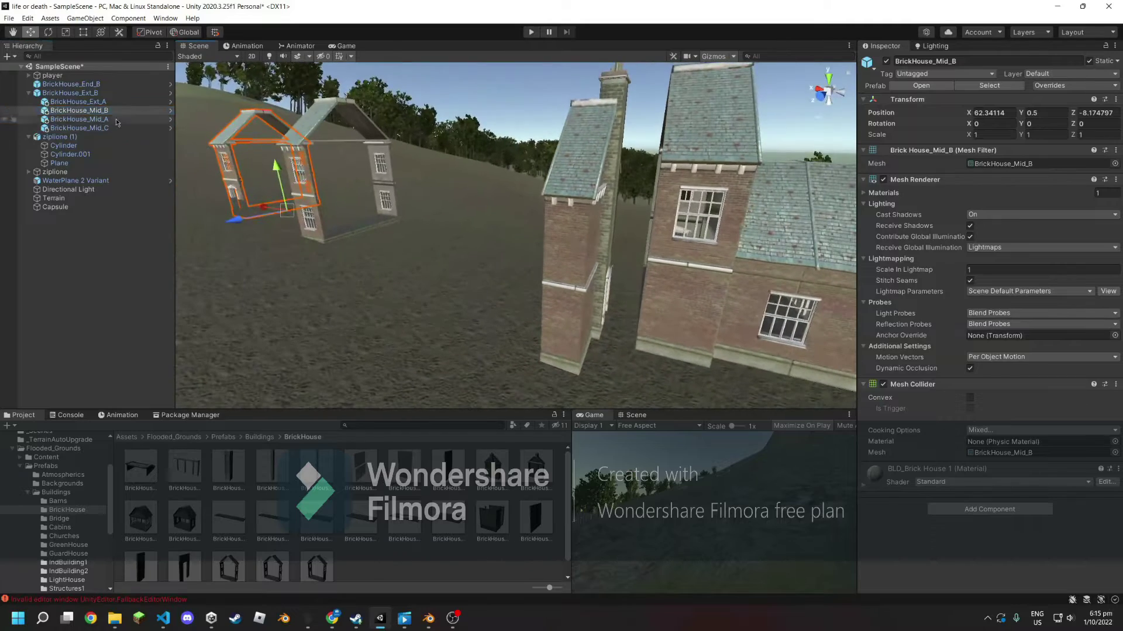
shift+click(113, 128)
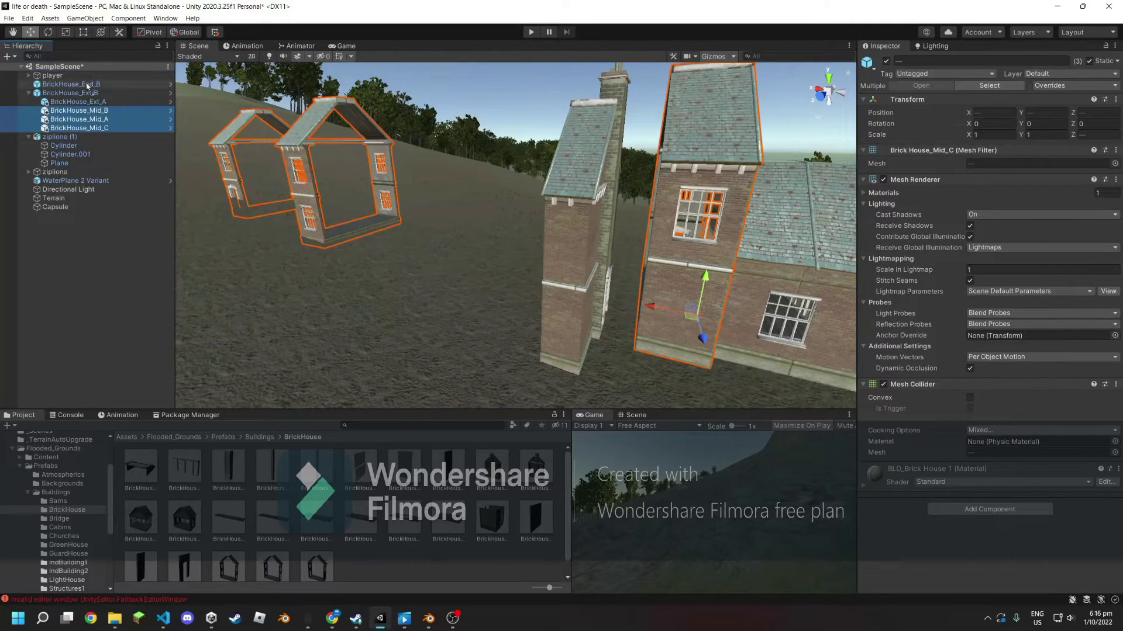
drag(88, 85, 87, 86)
mouse_move(503, 175)
alt+mouse_down()
mouse_move(533, 160)
mouse_move(619, 240)
alt+mouse_up()
scroll(533, 161, up, 5)
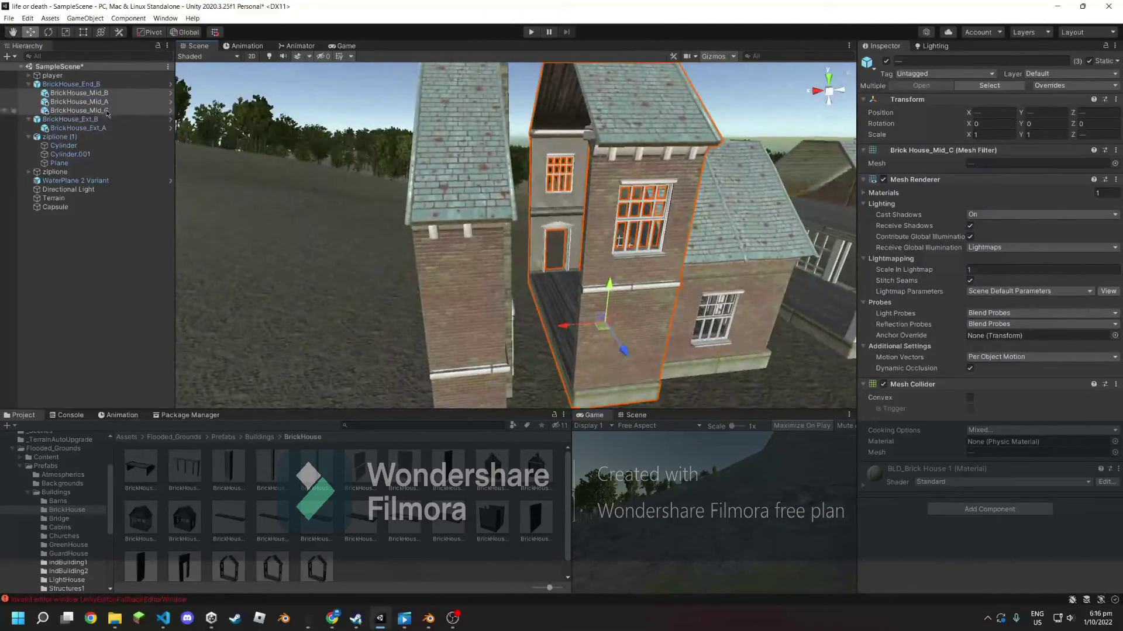
mouse_move(332, 150)
alt+mouse_down()
mouse_move(327, 169)
mouse_move(616, 275)
mouse_move(492, 320)
mouse_move(464, 252)
mouse_move(509, 257)
alt+mouse_up()
- Set Mid_C's position to 0.0 and slide Mid_C and Mid_B flush against neighbouring walls
click(327, 170)
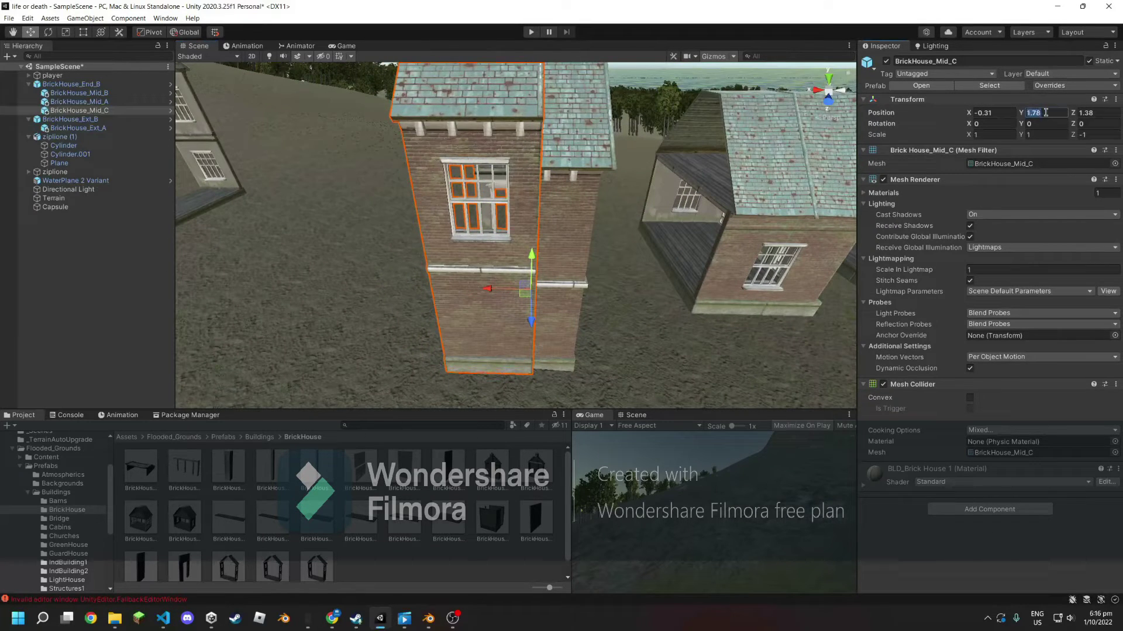
text(0.)
text(0)
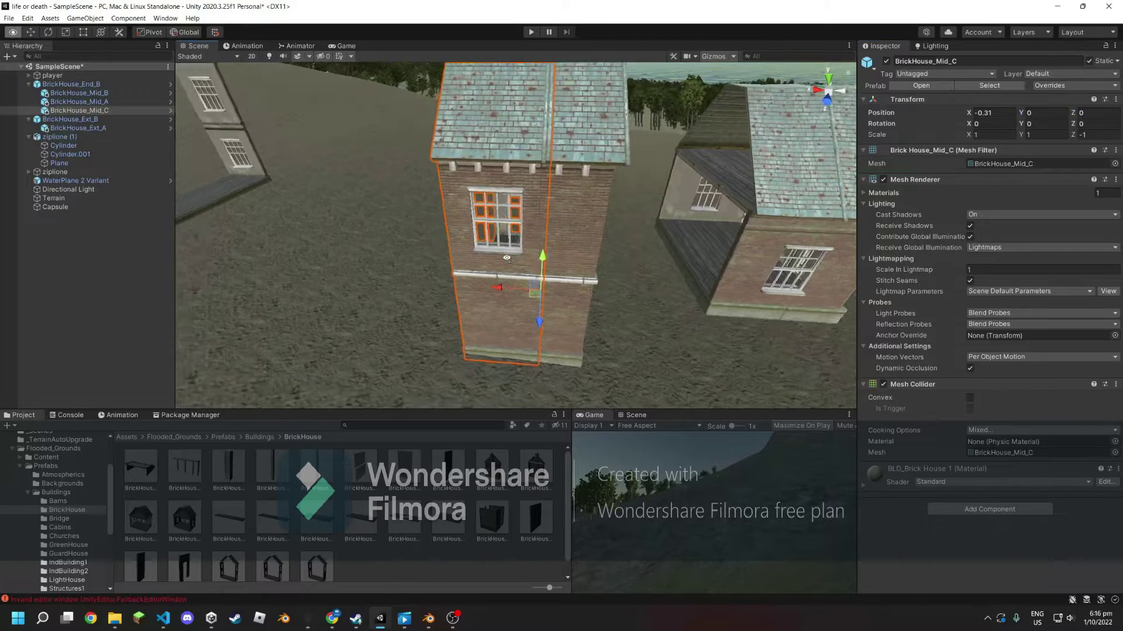
alt+drag(514, 245, 489, 266)
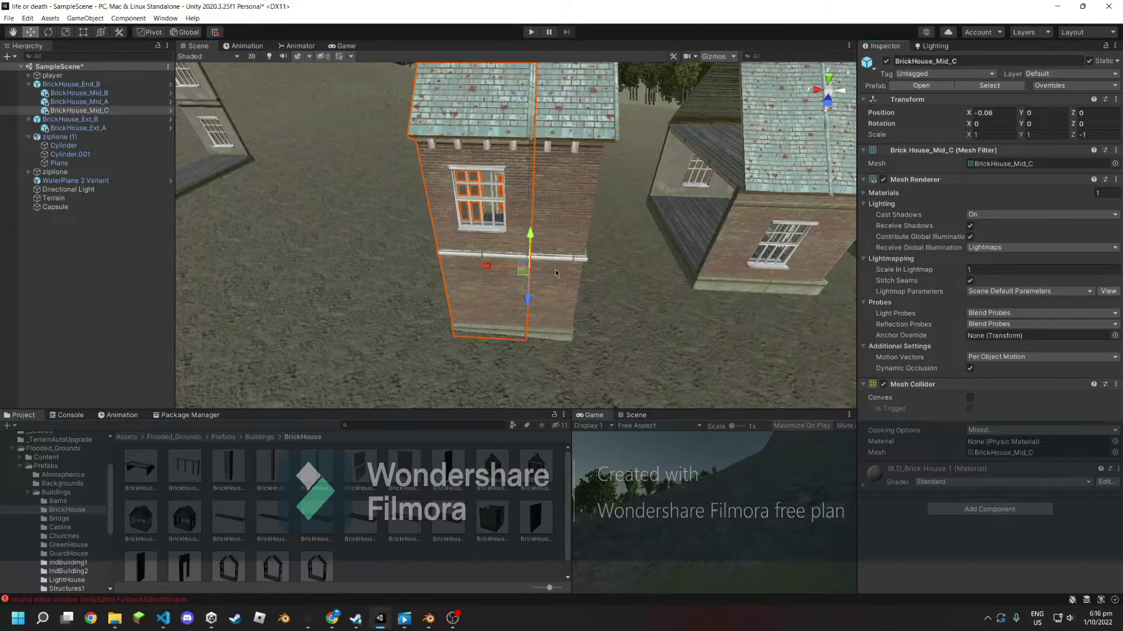
alt+drag(556, 274, 557, 206)
click(355, 215)
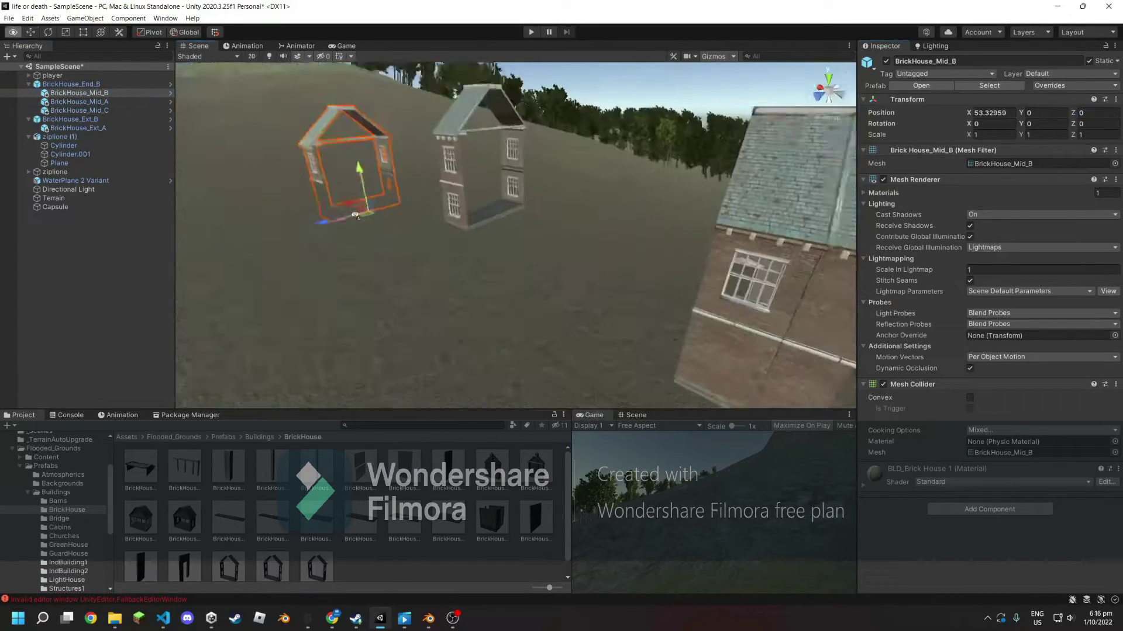
drag(356, 215, 694, 251)
scroll(694, 252, up, 5)
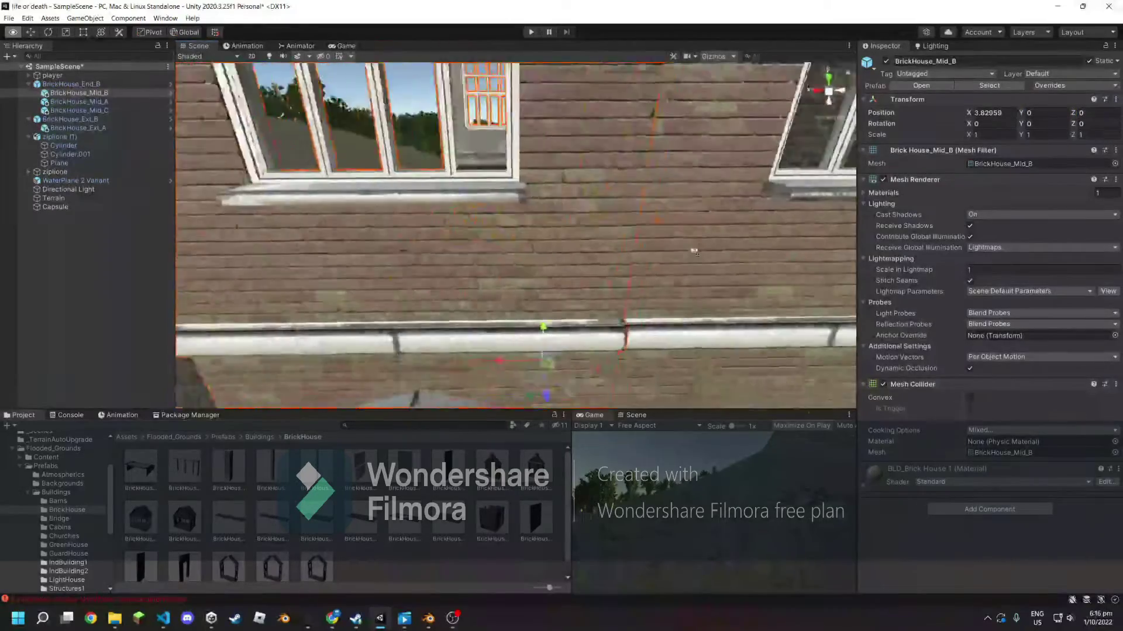
- Frame and inspect BrickHouse_End_B and Mid_C from several angles
click(490, 268)
key(f)
scroll(479, 269, up, 5)
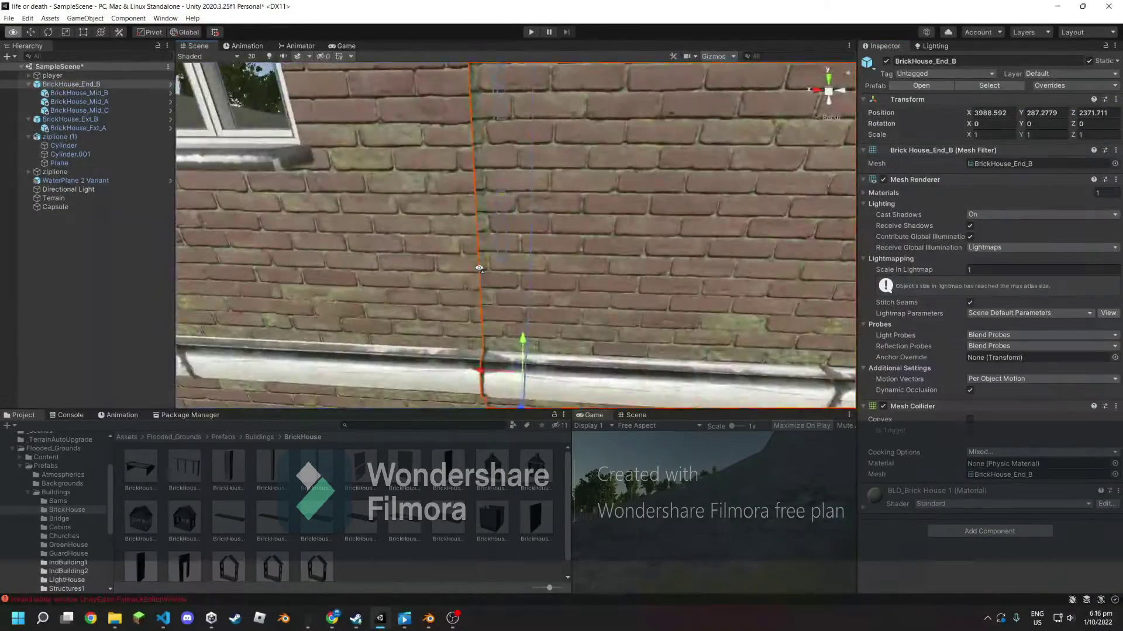
scroll(479, 268, down, 5)
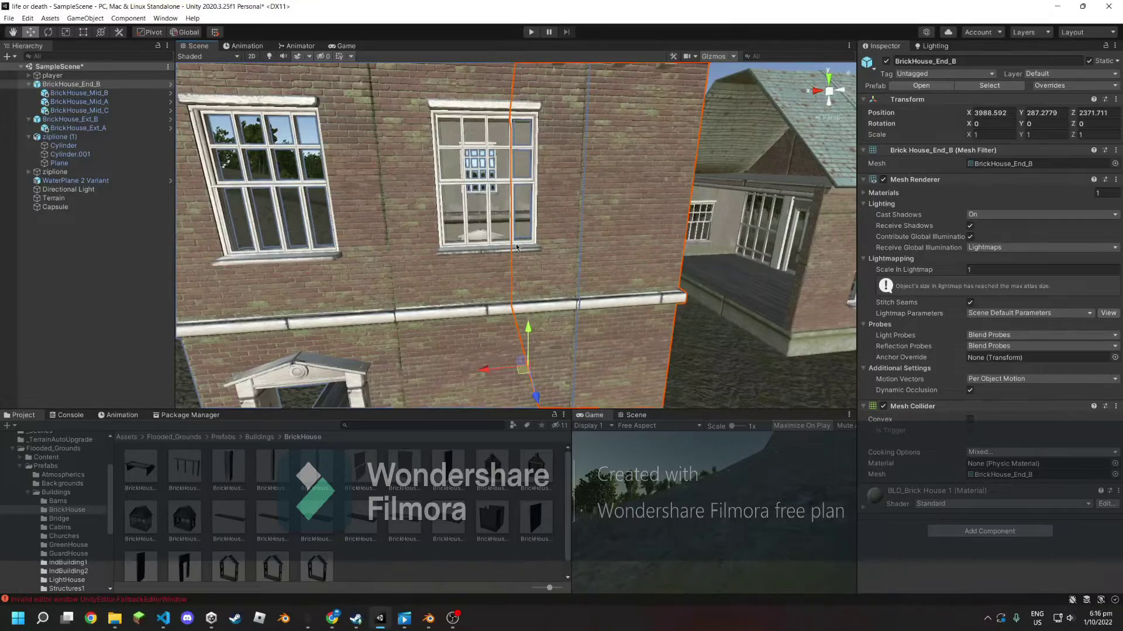
click(517, 247)
key(f)
scroll(586, 200, up, 5)
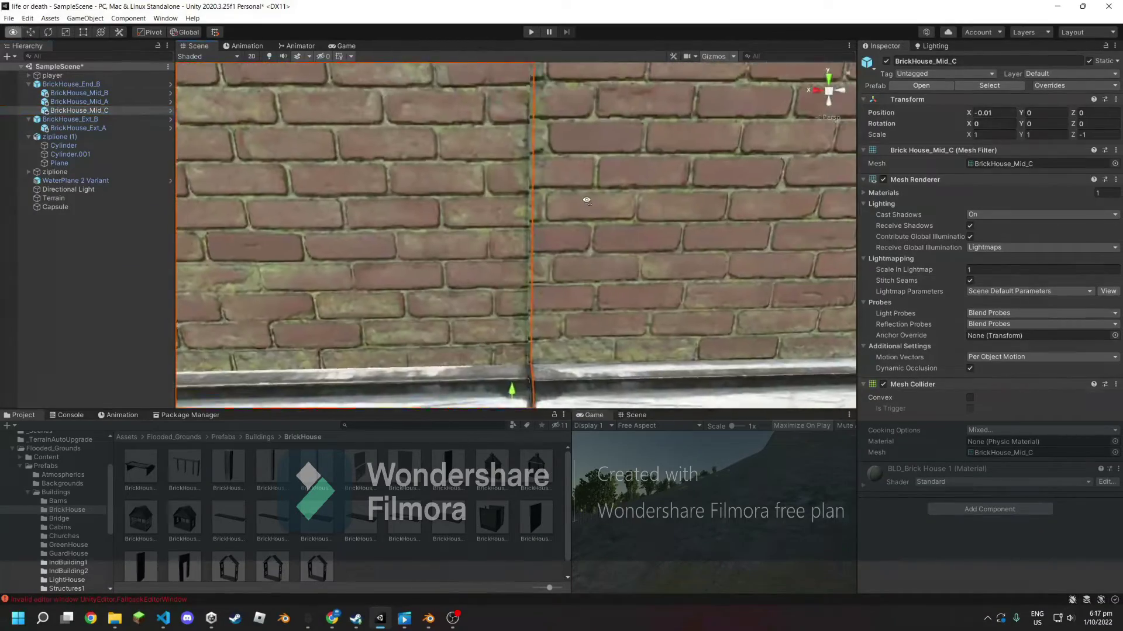
scroll(586, 200, down, 5)
mouse_move(571, 276)
alt+mouse_down()
mouse_move(500, 163)
mouse_move(585, 175)
alt+mouse_up()
click(673, 246)
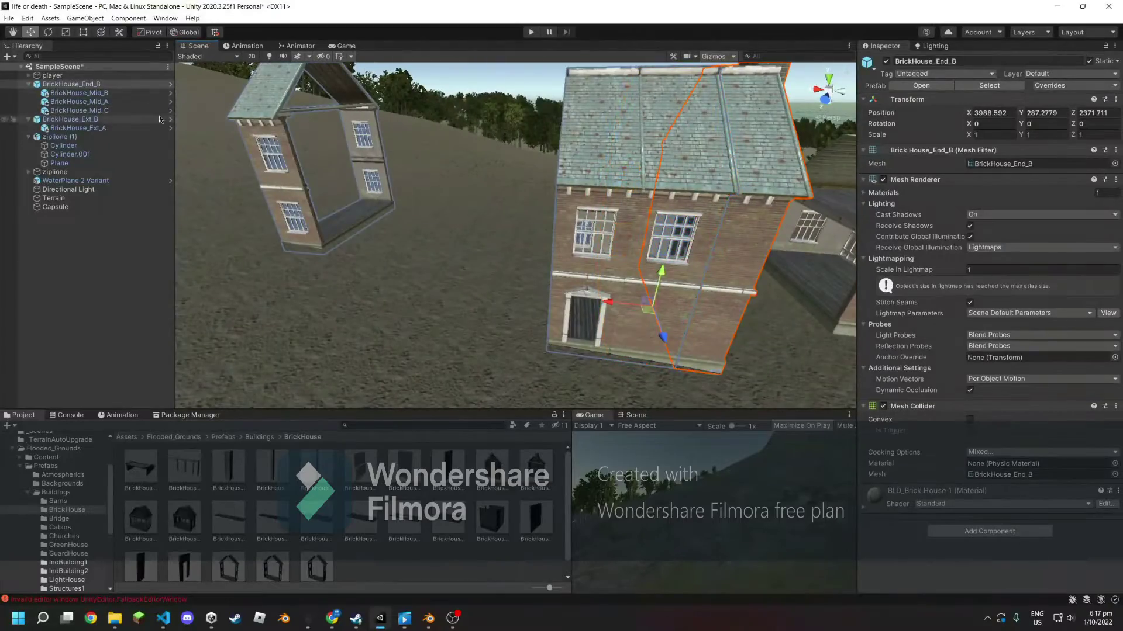
alt+drag(410, 213, 443, 290)
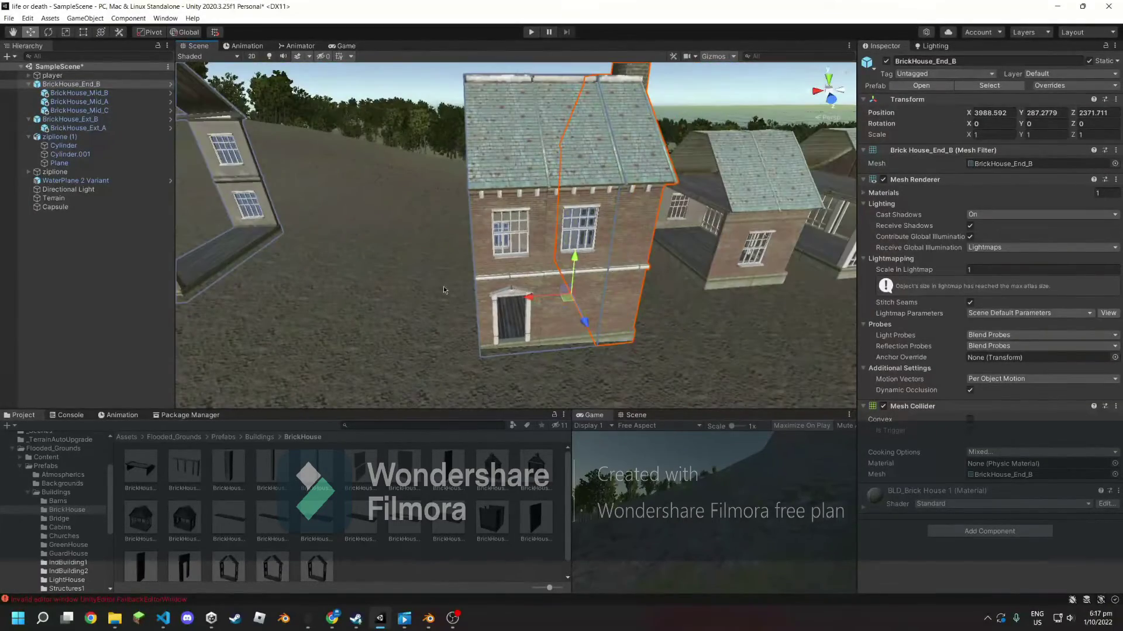
- Set BrickHouse_Mid_A's position to X 7.83, Y 0 and review the whole house
click(78, 102)
click(1096, 113)
text(0)
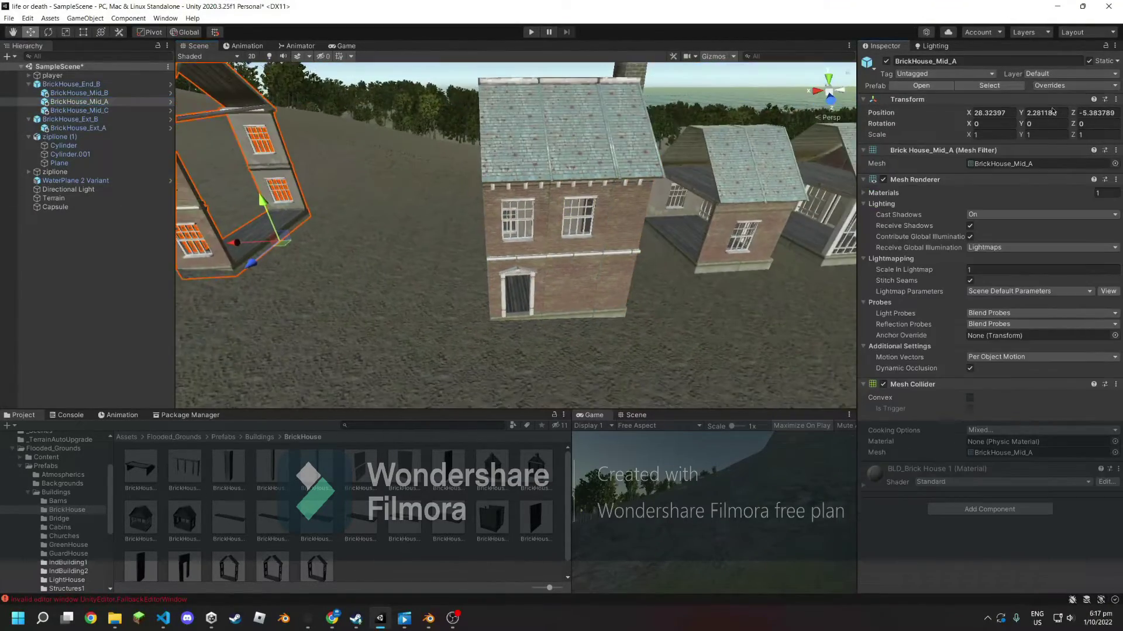
click(991, 112)
text(7.83)
key(Return)
key(f)
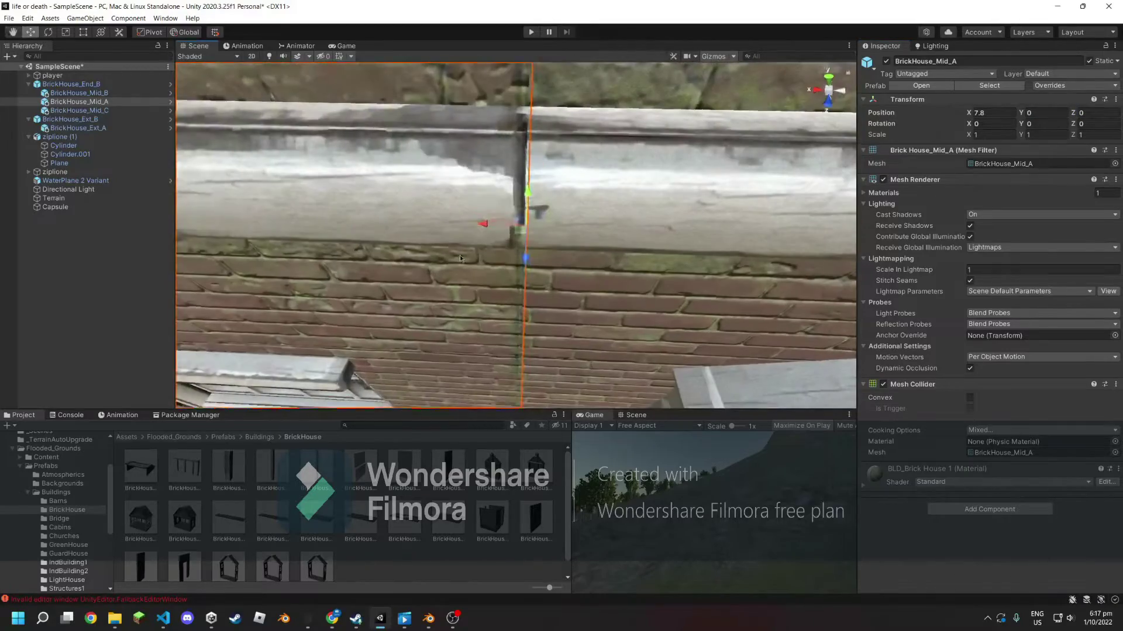
mouse_move(409, 263)
alt+mouse_down()
mouse_move(456, 287)
mouse_move(425, 242)
alt+mouse_up()
click(426, 242)
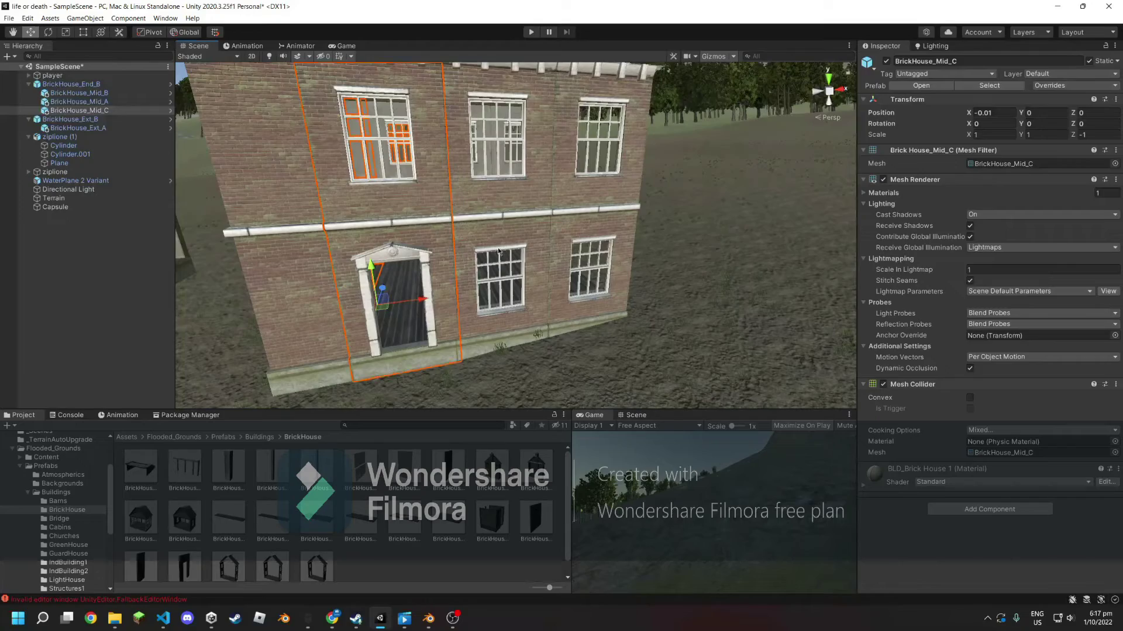
mouse_move(498, 249)
alt+mouse_down()
mouse_move(553, 200)
mouse_move(676, 288)
mouse_move(654, 292)
alt+mouse_up()
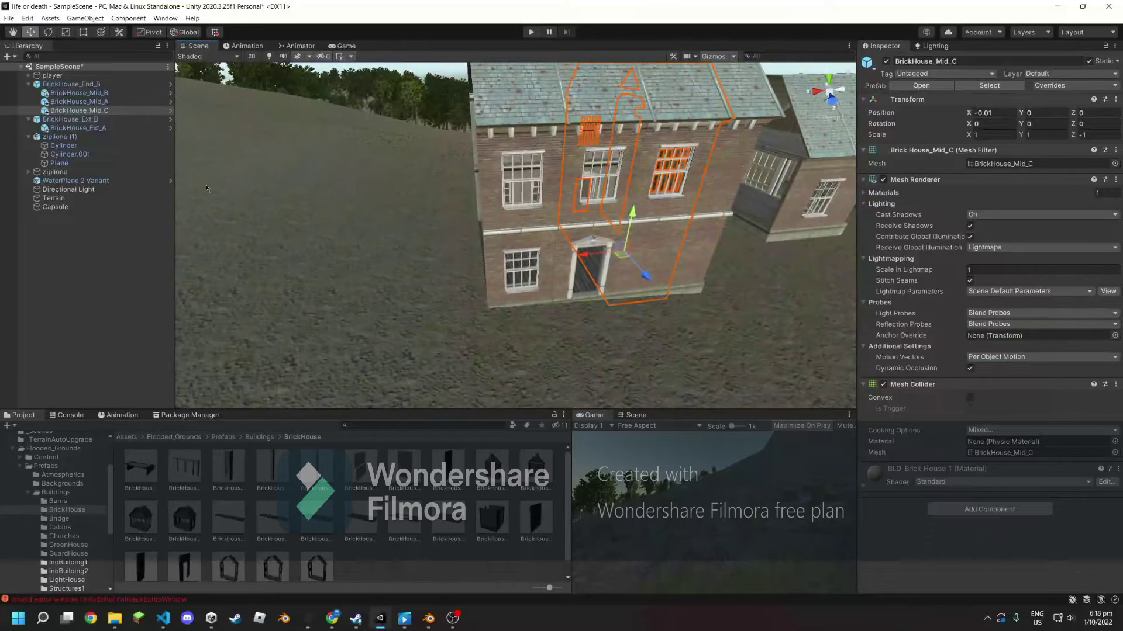
- Turn BrickHouse_Ext_A to Y 179.995 and move it to X -0.999 against Ext_B
click(79, 121)
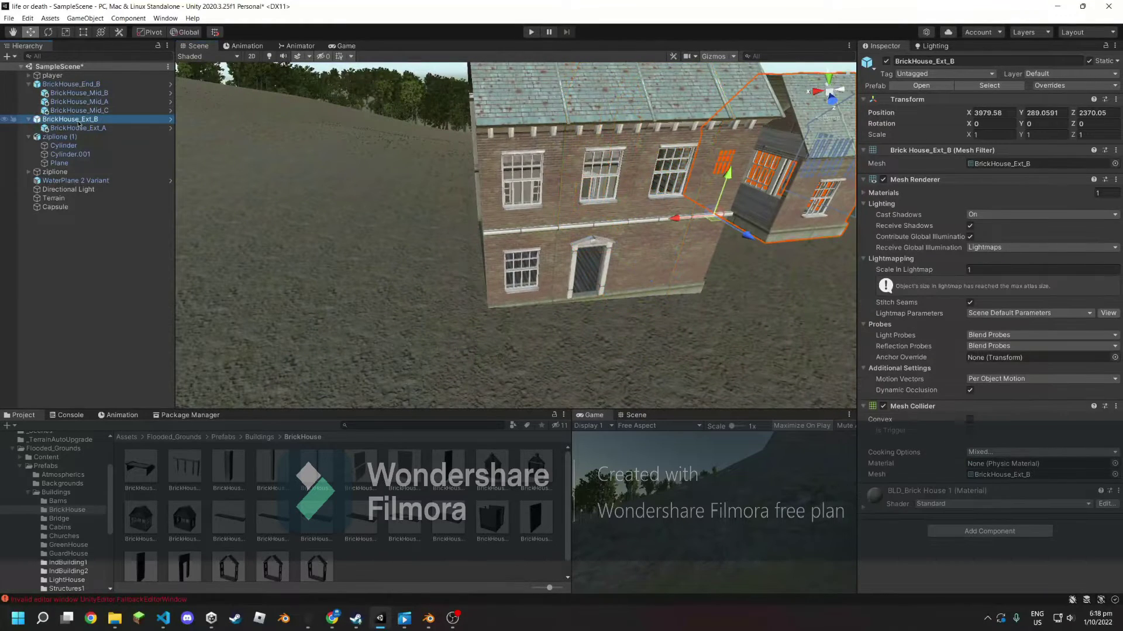
mouse_move(327, 117)
alt+mouse_down()
mouse_move(415, 110)
mouse_move(439, 194)
alt+mouse_up()
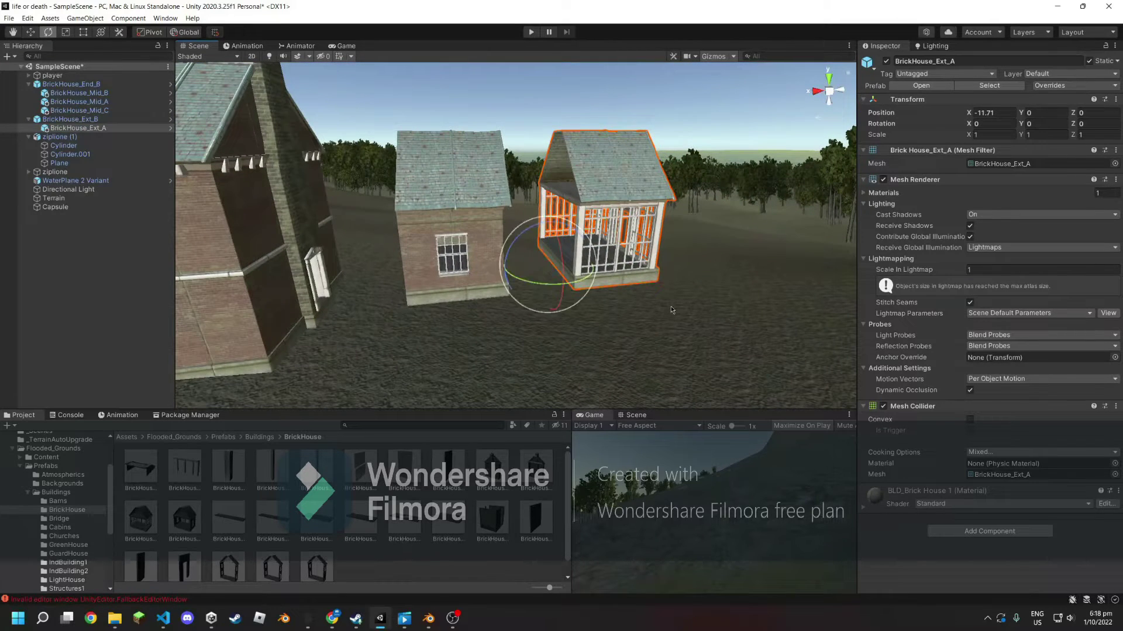
mouse_move(582, 285)
mouse_down()
mouse_move(327, 252)
mouse_move(341, 258)
mouse_up()
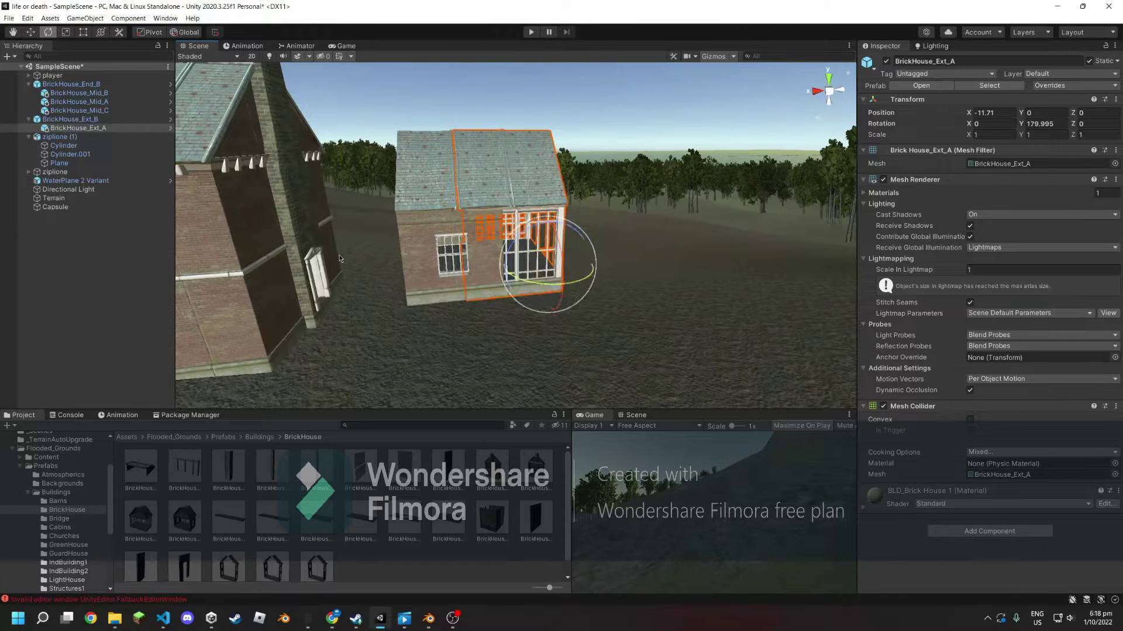
click(424, 241)
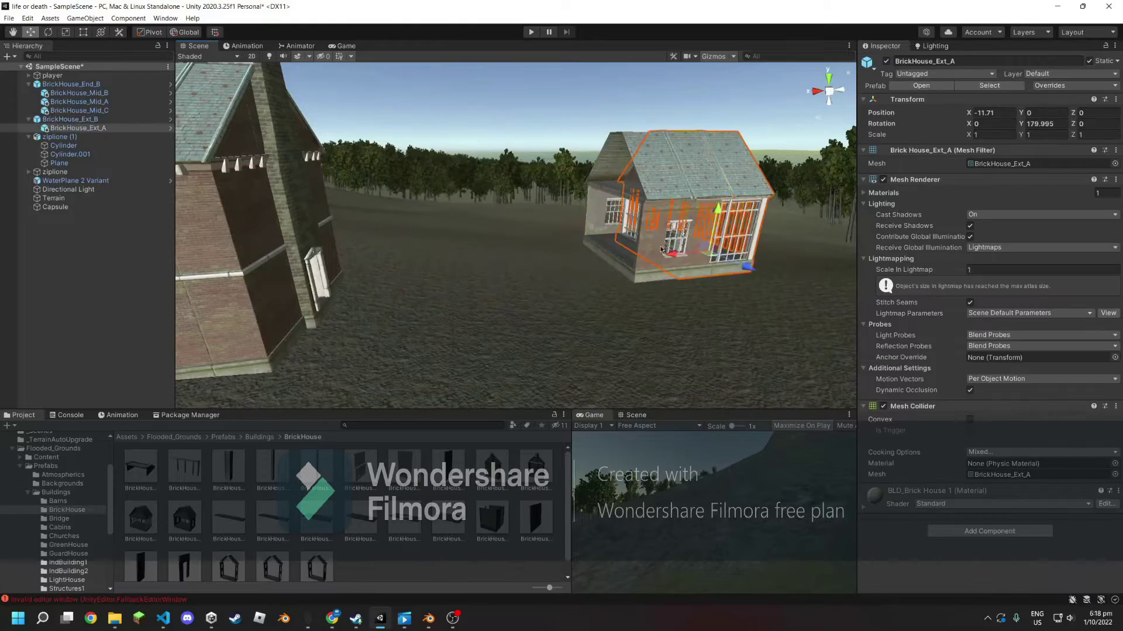
click(554, 217)
scroll(555, 216, up, 5)
mouse_move(555, 216)
right_down()
mouse_move(539, 198)
mouse_move(487, 280)
right_up()
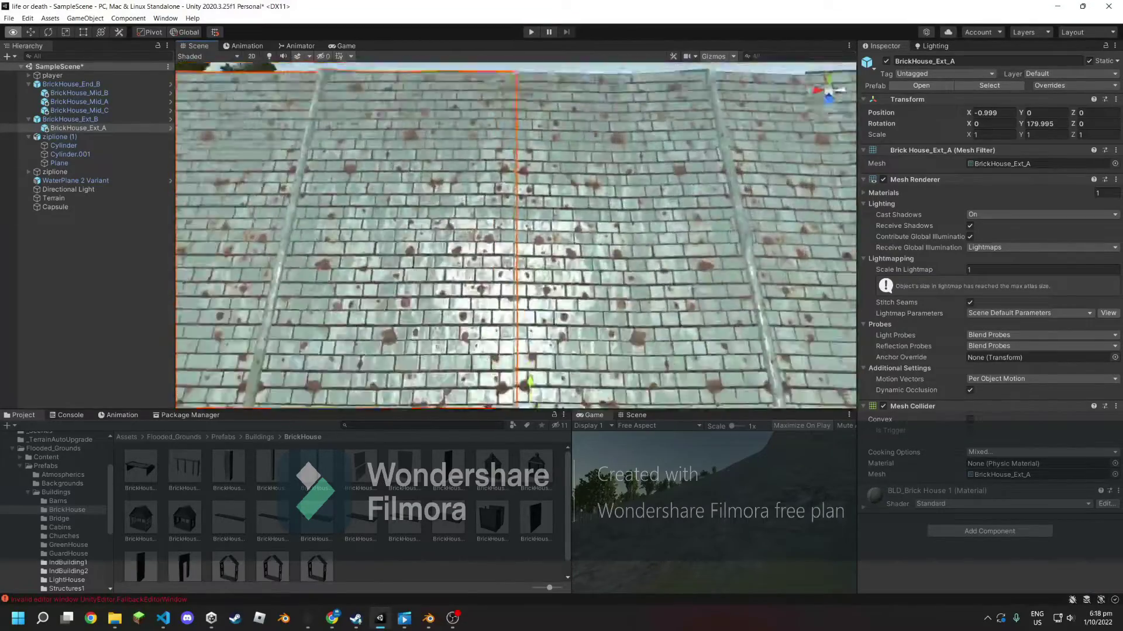
- Add the BrickHouse_Base_Stairs_A prefab as a child of BrickHouse_Ext_B
right_drag(486, 279, 530, 169)
click(141, 568)
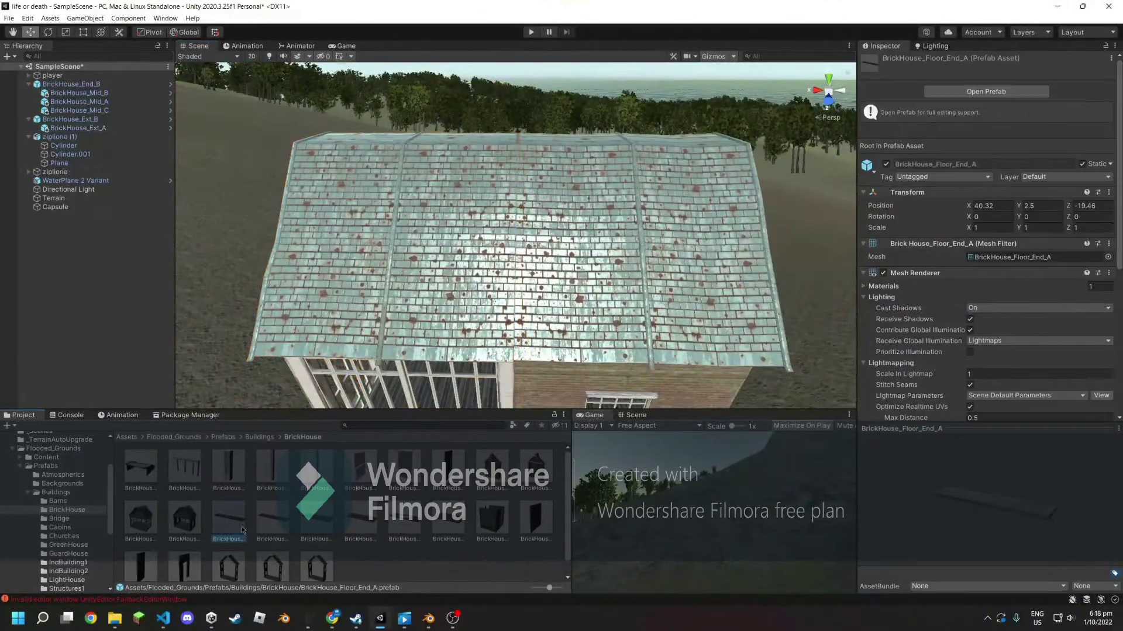
scroll(109, 550, down, 5)
click(140, 465)
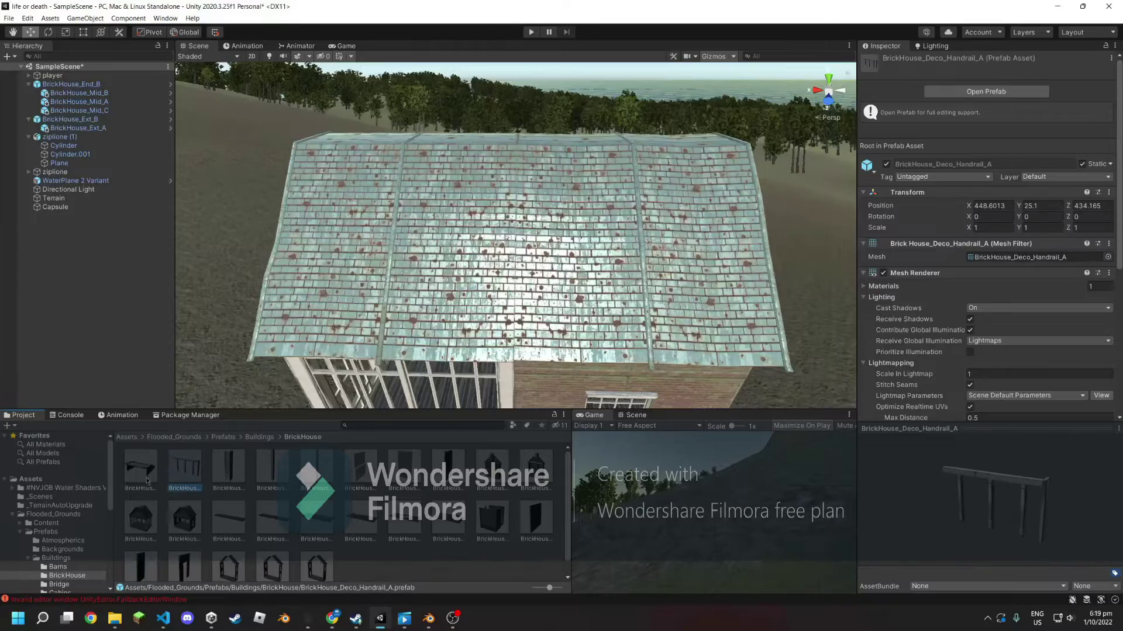
right_drag(515, 222, 526, 214)
click(526, 213)
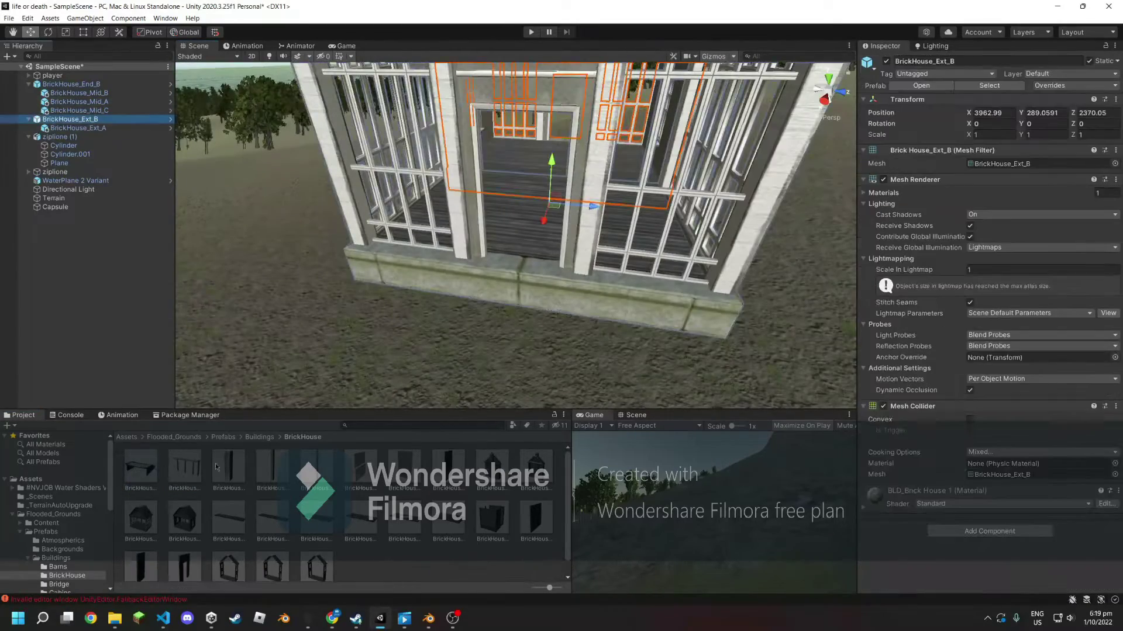
drag(142, 465, 70, 118)
double_click(91, 136)
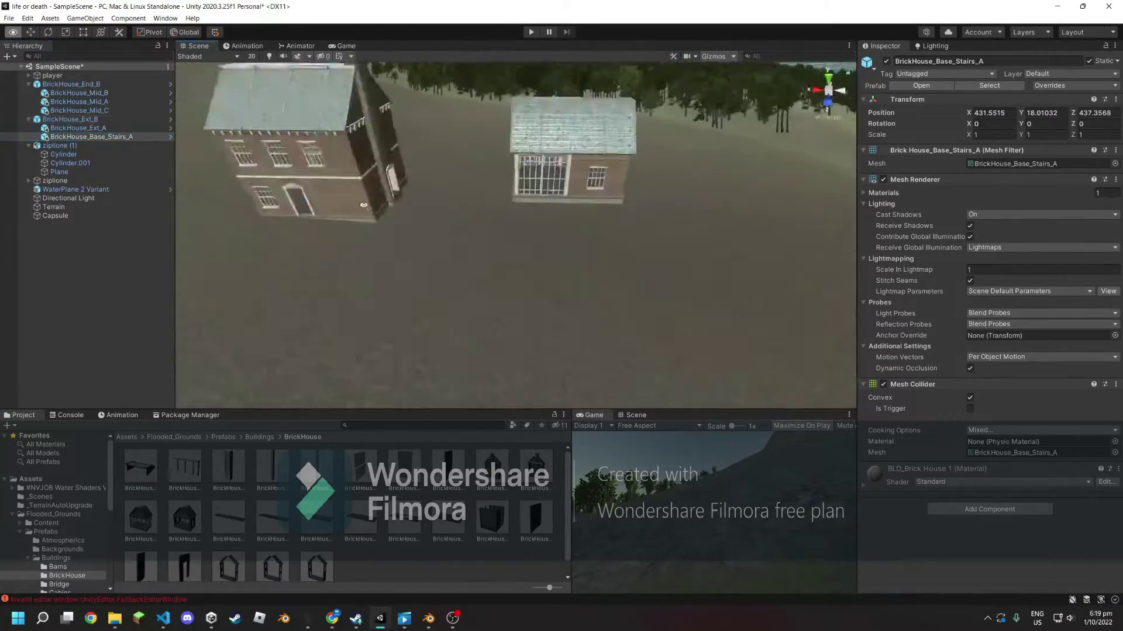
- Position the stairs at X -7.34 beside the extension
click(1060, 111)
text(-7.34)
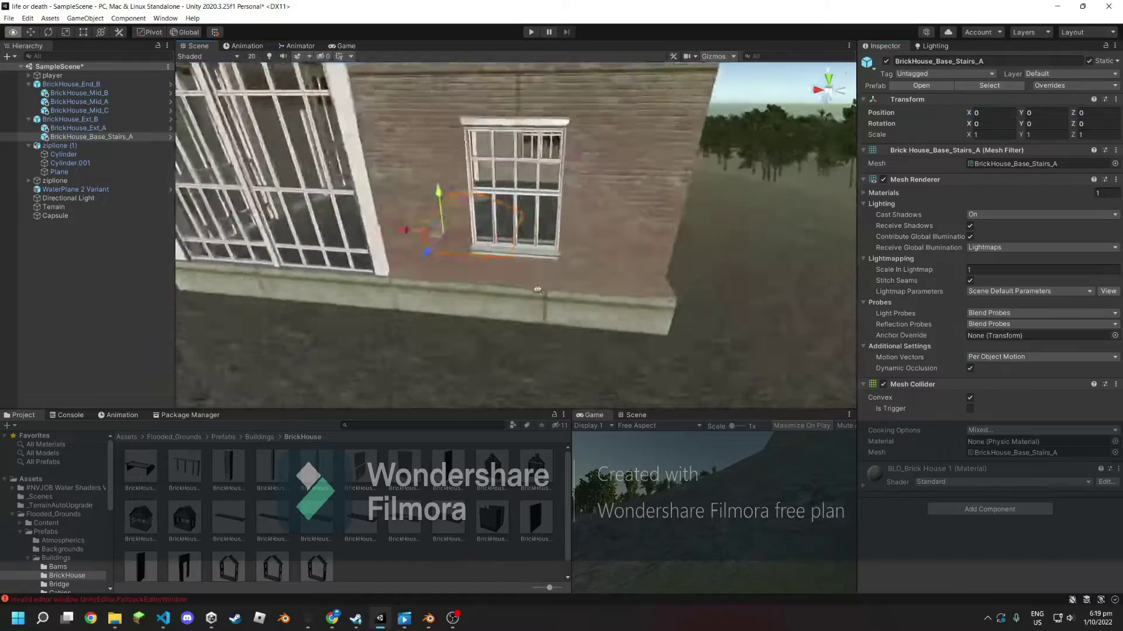
right_drag(489, 307, 488, 307)
drag(488, 307, 487, 307)
right_drag(487, 307, 573, 202)
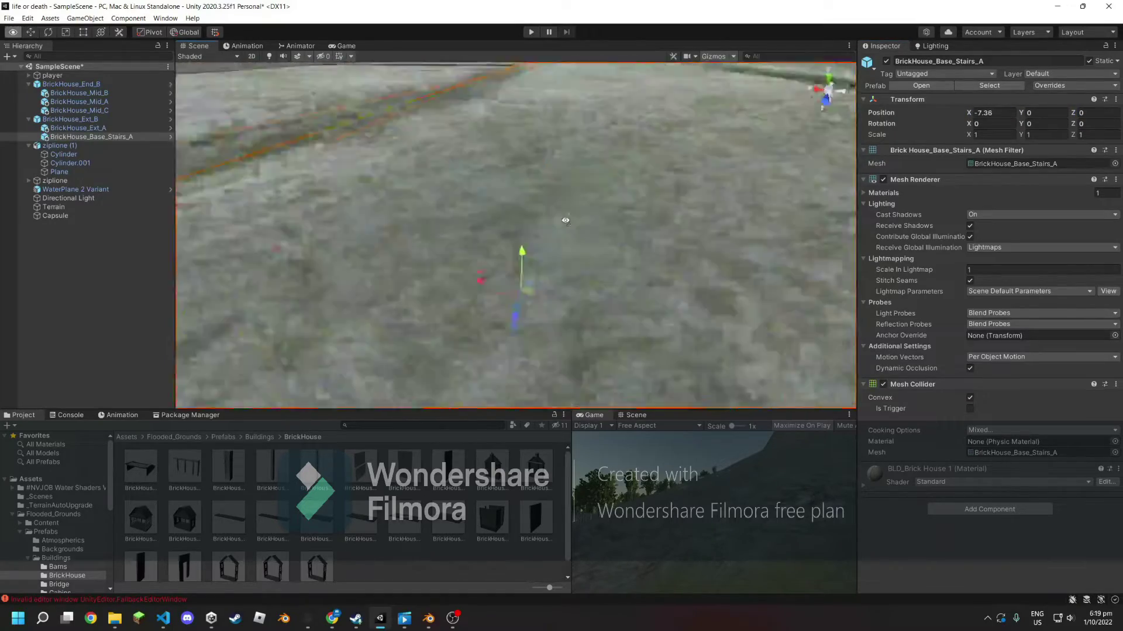
- Duplicate the stairs, turn the copy 180° and slide it to X 6.39
key(ctrl+d)
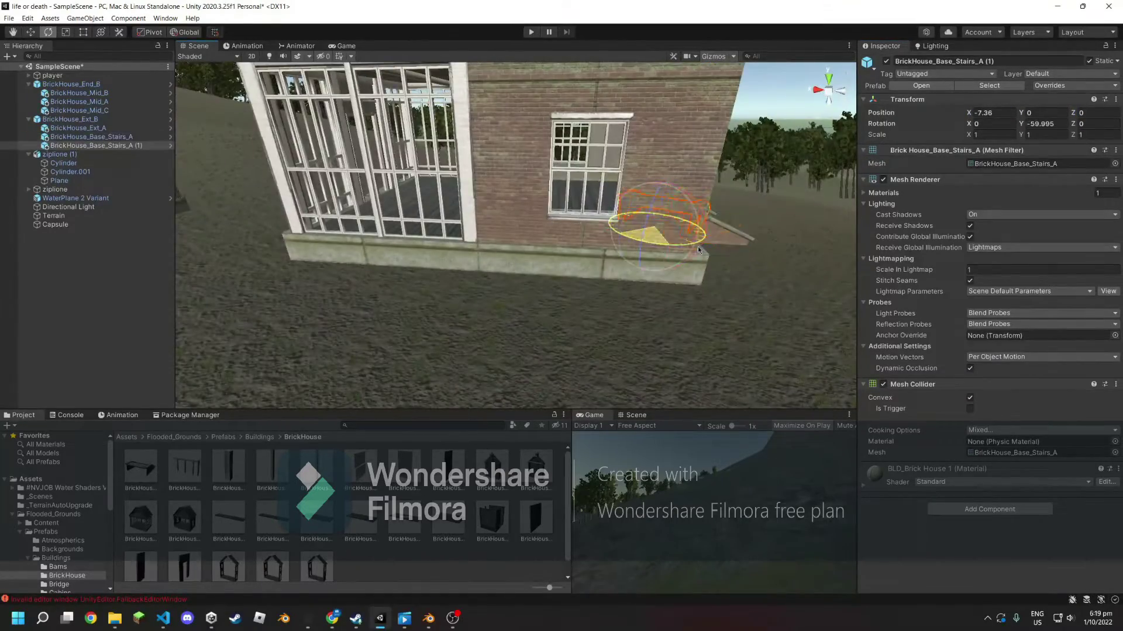
right_drag(347, 219, 428, 205)
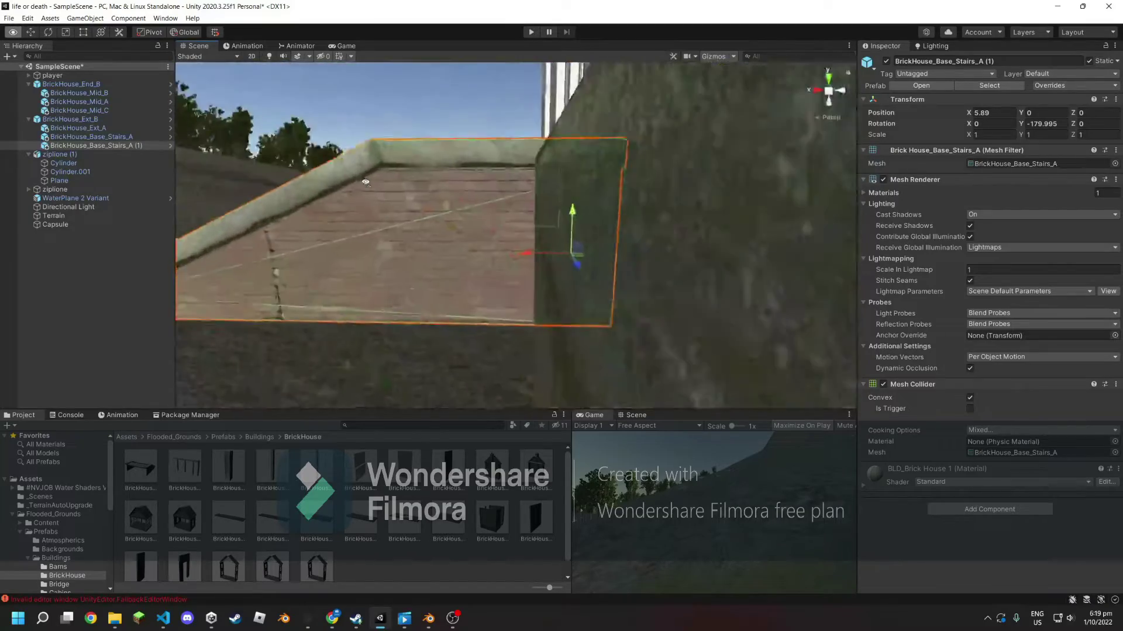
drag(530, 243, 494, 237)
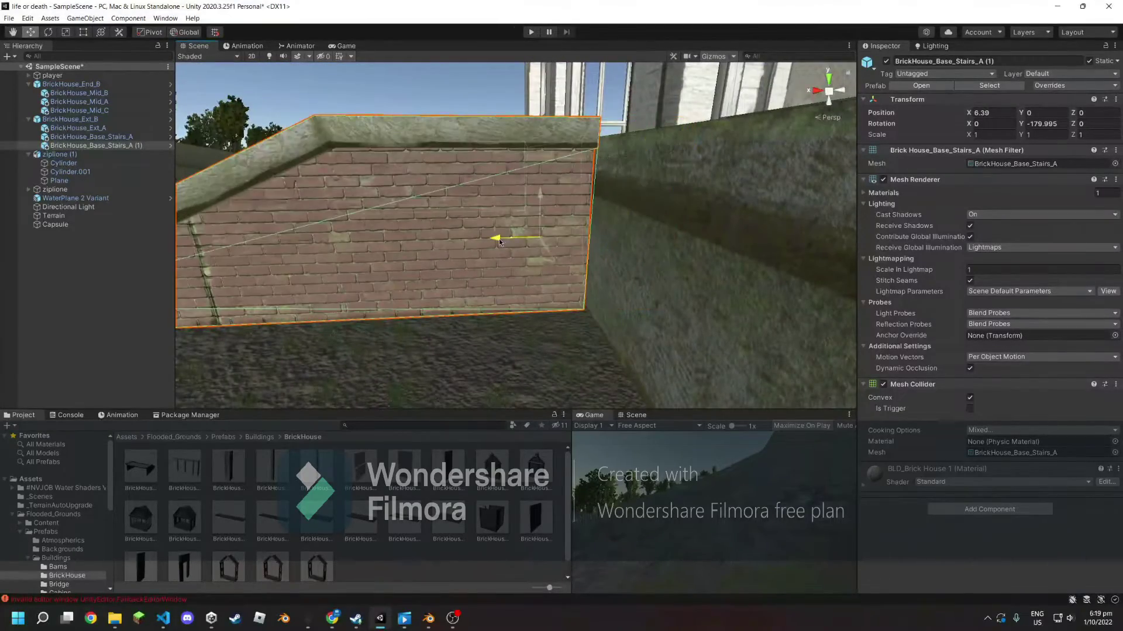
mouse_move(494, 237)
right_down()
mouse_move(291, 261)
mouse_move(580, 267)
mouse_move(351, 205)
right_up()
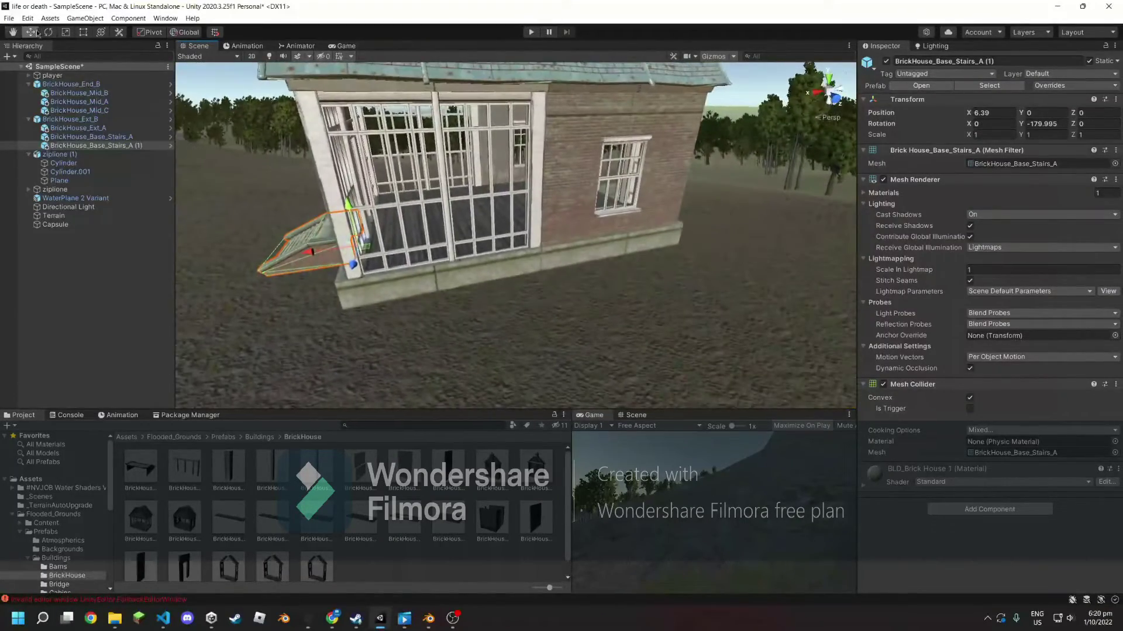
- Review BrickHouse_Ext_B, undo an accidental move of the house, and view the island
double_click(84, 121)
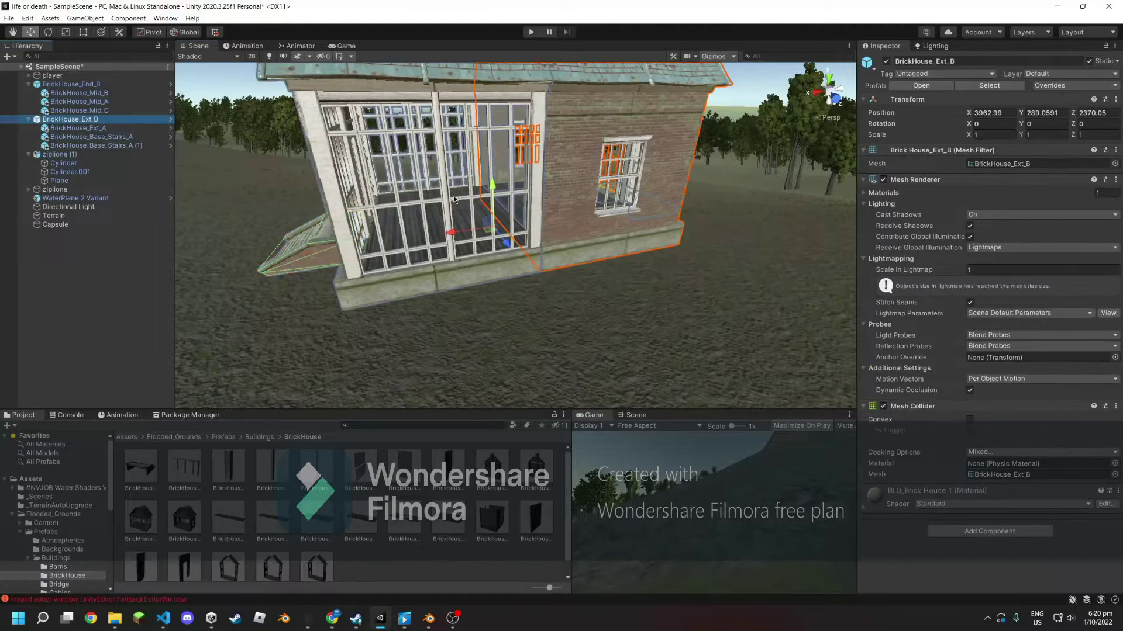
mouse_move(374, 193)
right_down()
mouse_move(337, 178)
mouse_move(497, 214)
right_up()
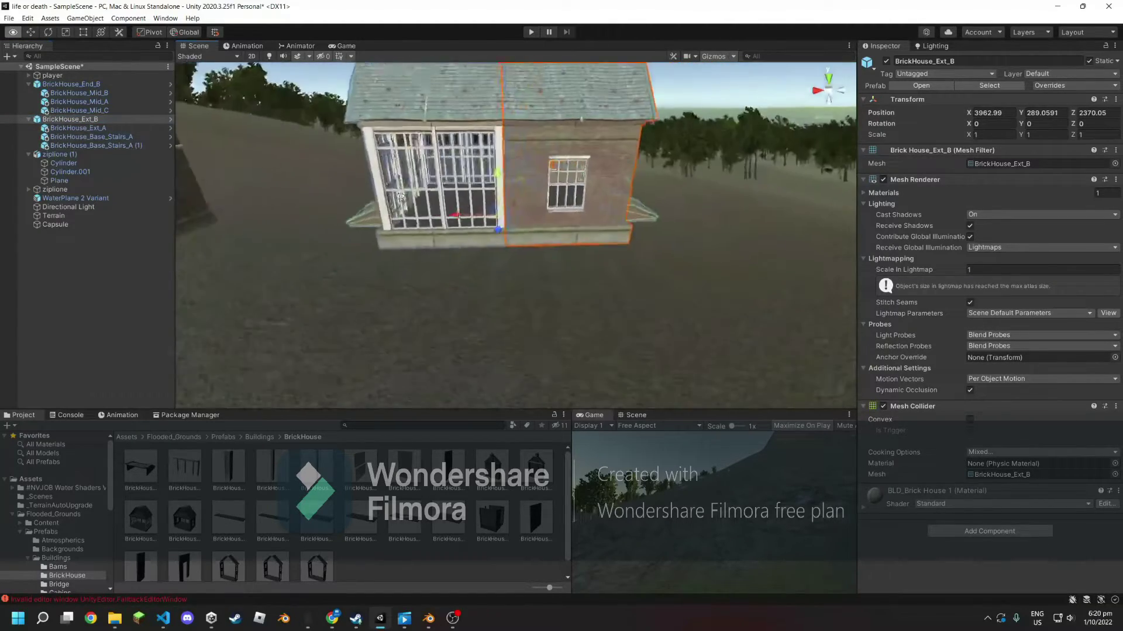
mouse_move(501, 215)
mouse_down()
mouse_move(539, 203)
mouse_move(518, 203)
mouse_up()
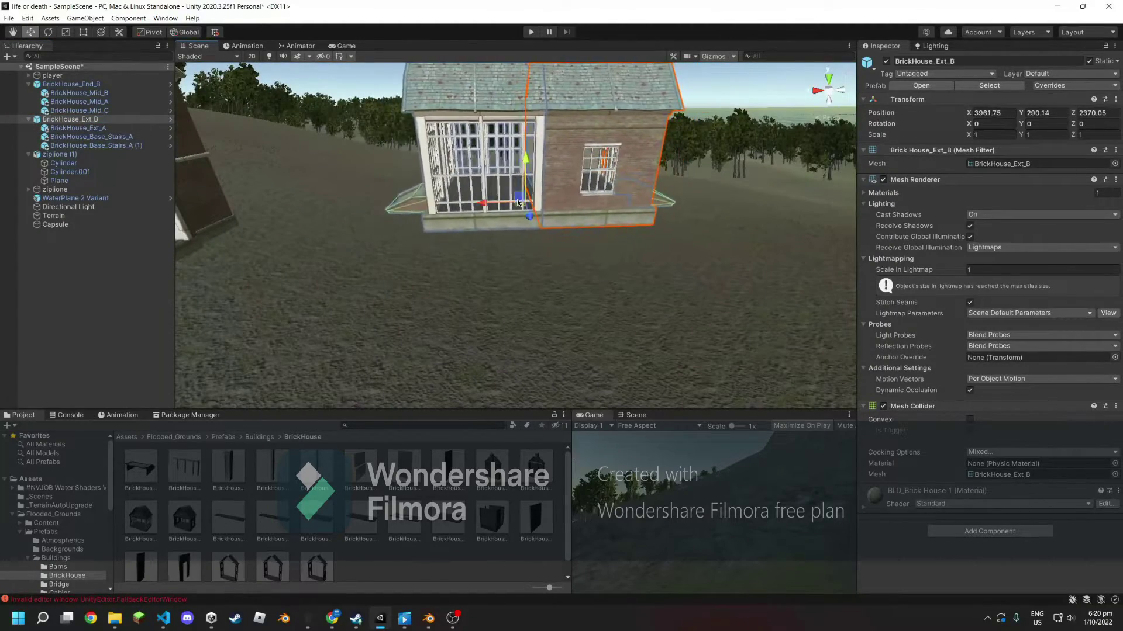
key(ctrl+z)
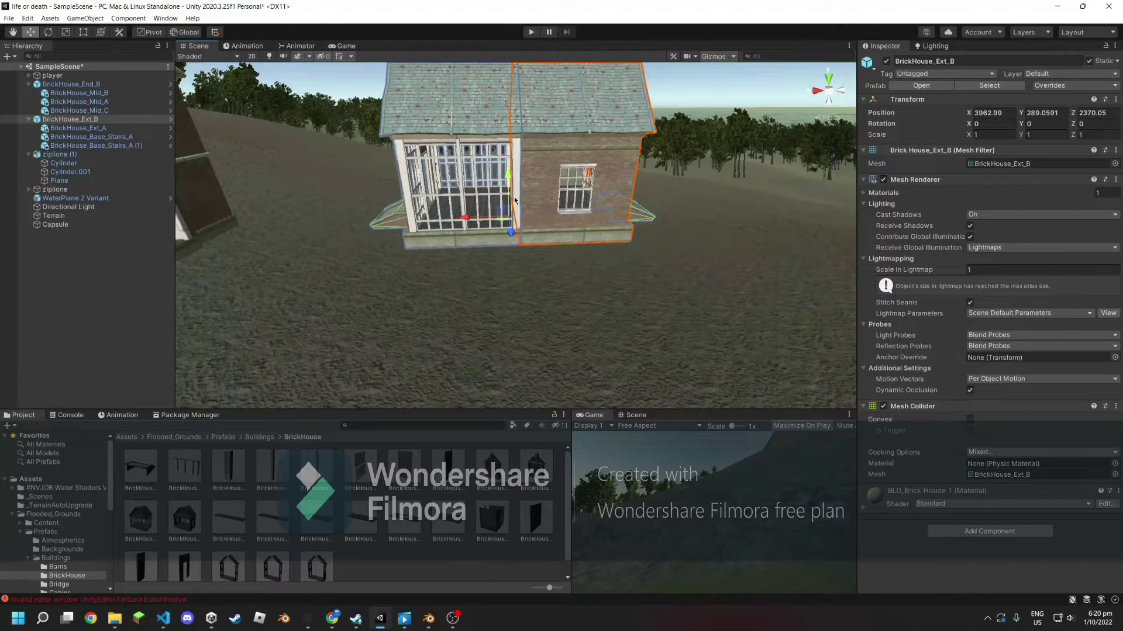
mouse_move(514, 201)
right_down()
mouse_move(488, 211)
mouse_move(284, 198)
mouse_move(381, 137)
mouse_move(491, 242)
mouse_move(612, 256)
right_up()
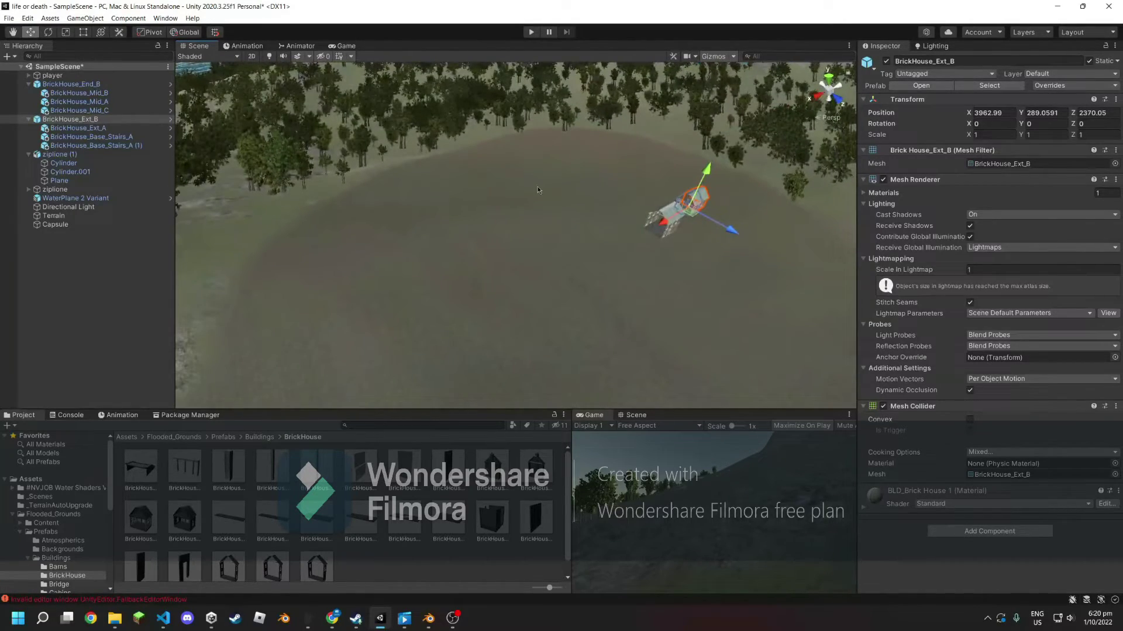
click(525, 170)
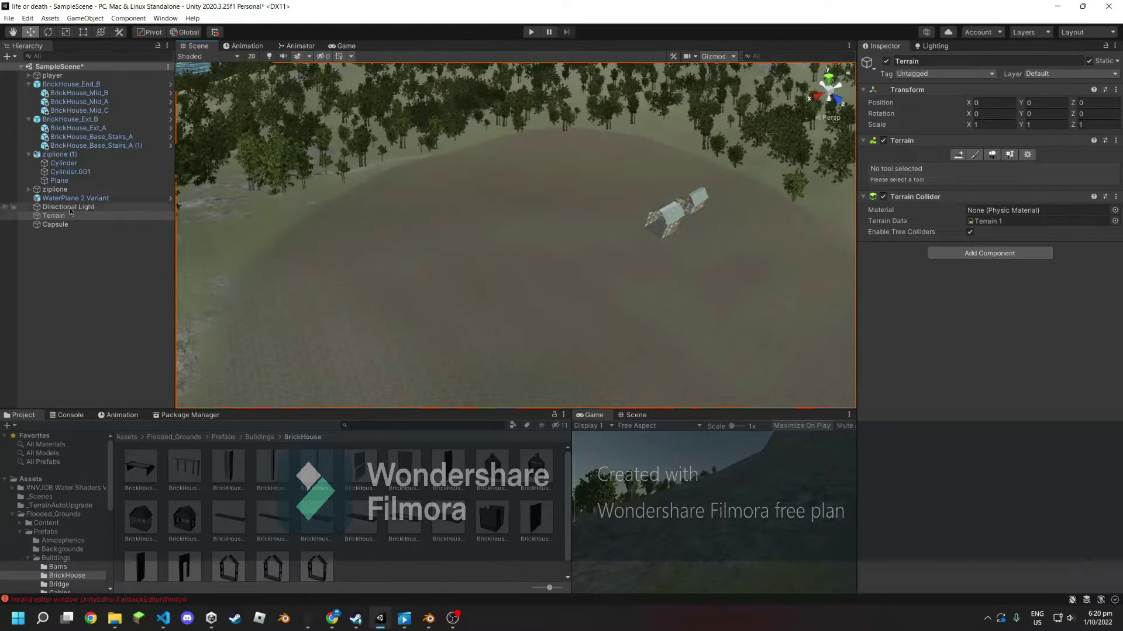
- Switch the Terrain's Paint Terrain tool to Set Height for levelling at 290
click(976, 156)
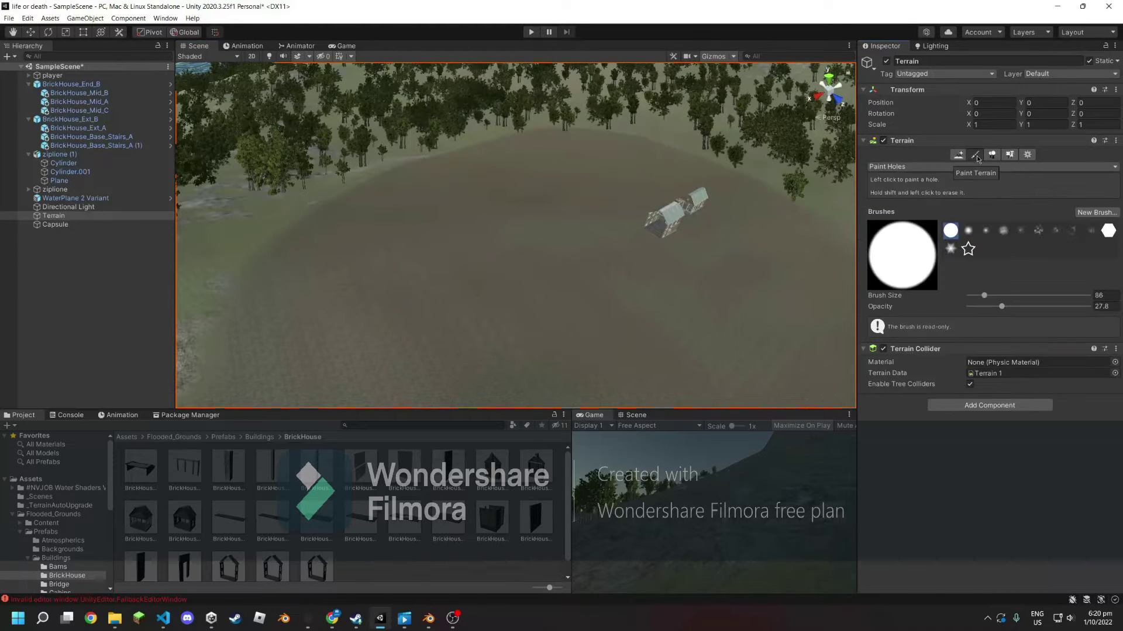
click(957, 167)
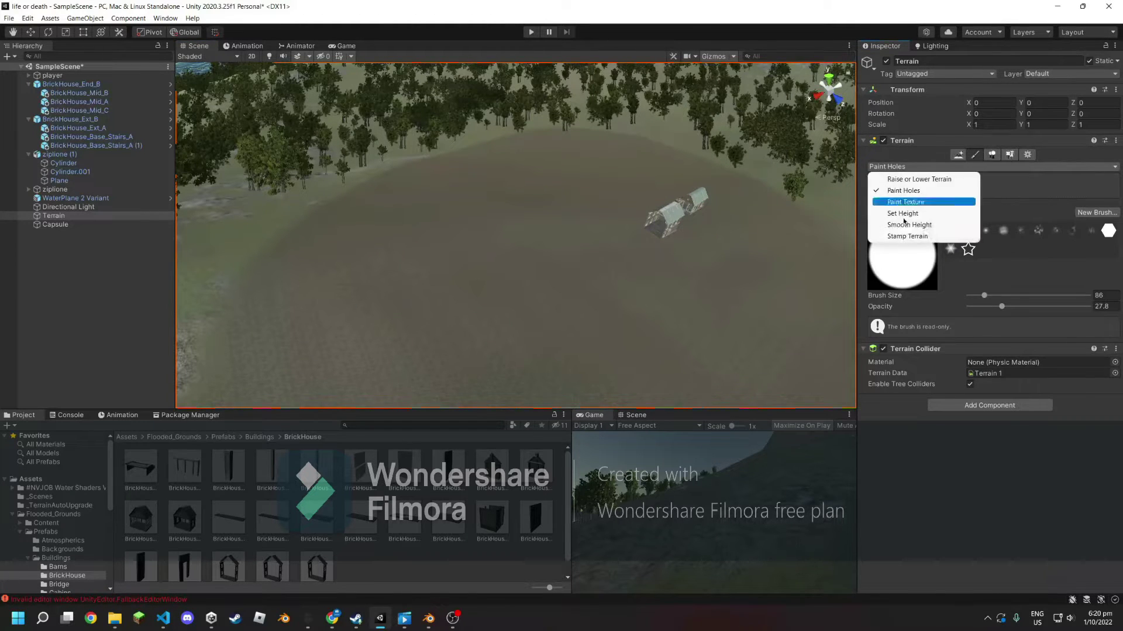
click(908, 215)
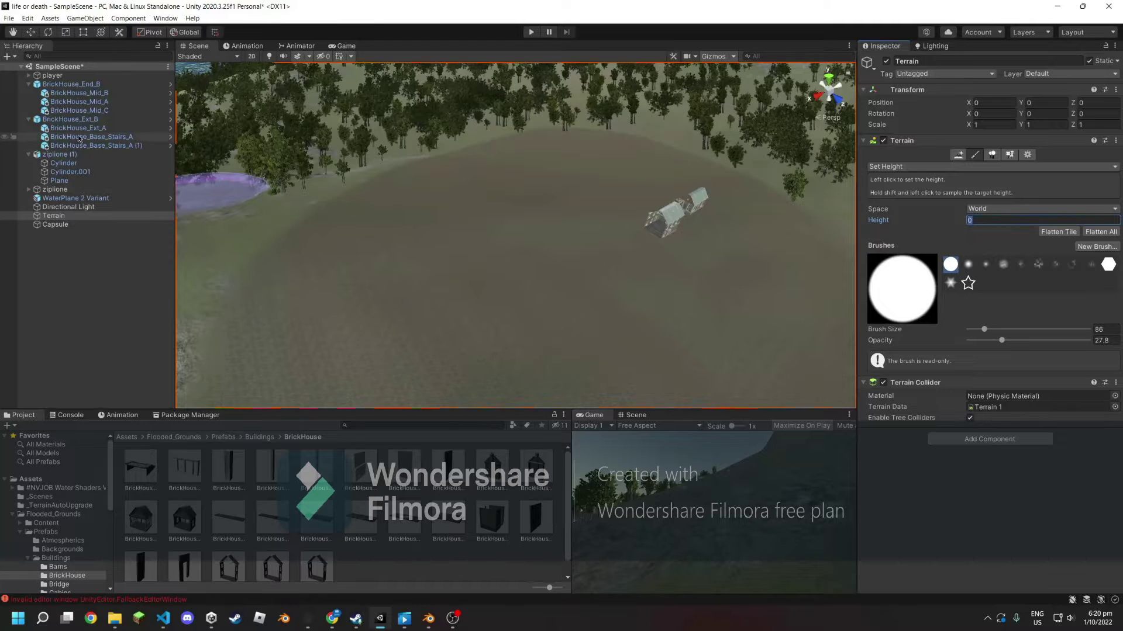
click(92, 121)
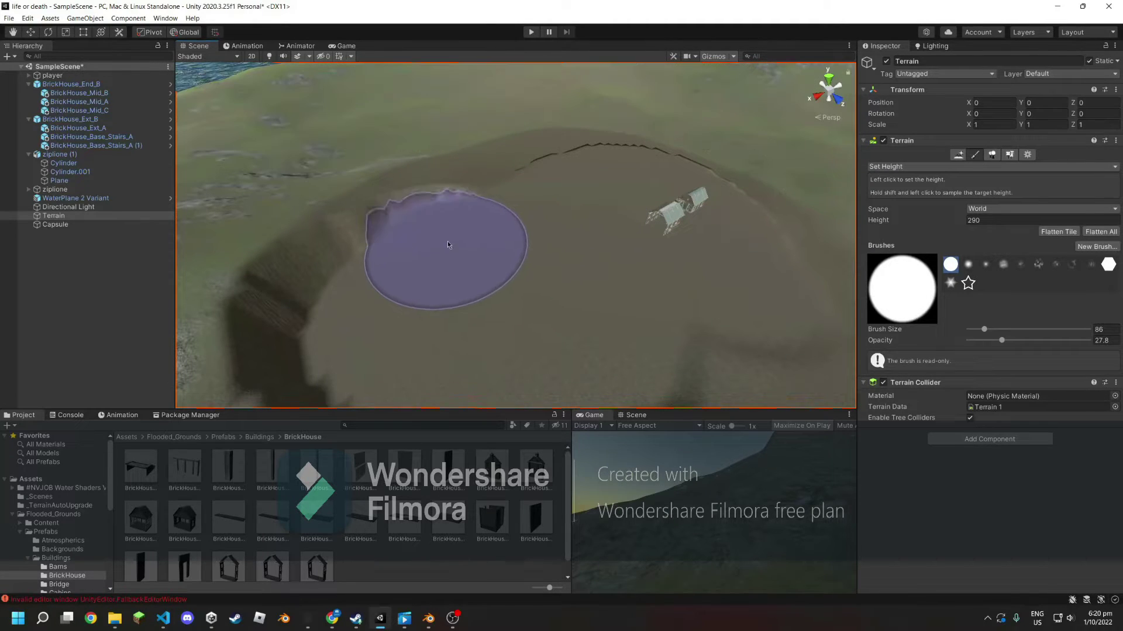
- Orbit over the island to bring the houses and nearby terrain surface into close view
mouse_move(608, 178)
alt+mouse_down()
mouse_move(564, 310)
mouse_move(460, 264)
alt+mouse_up()
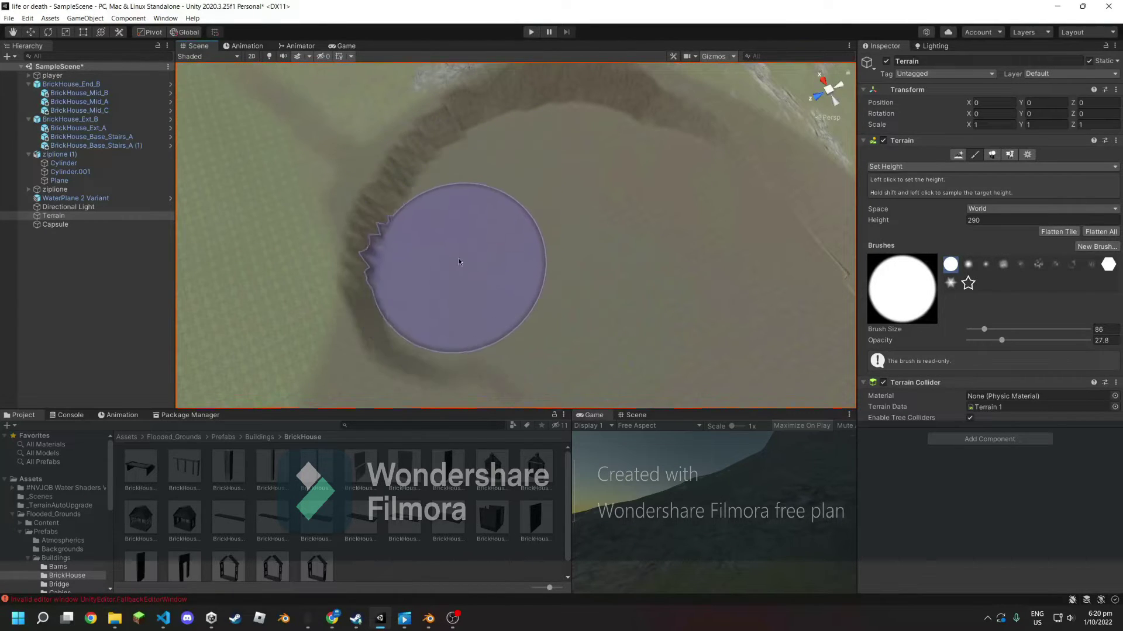
mouse_move(460, 264)
alt+mouse_down()
mouse_move(583, 246)
mouse_move(544, 208)
mouse_move(620, 328)
alt+mouse_up()
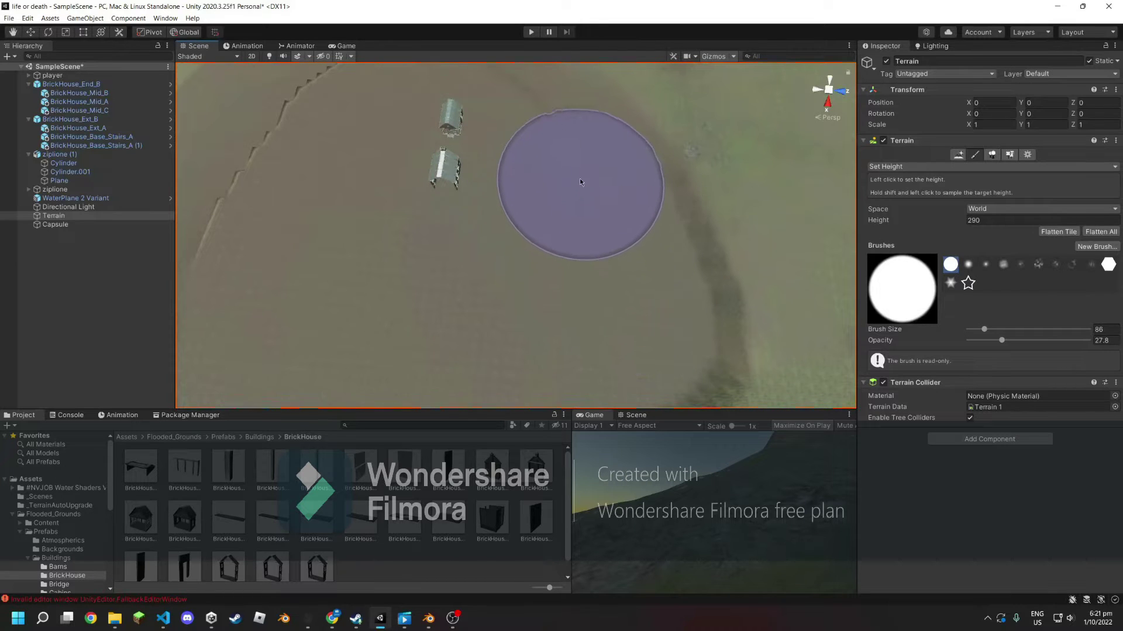
alt+drag(542, 132, 521, 190)
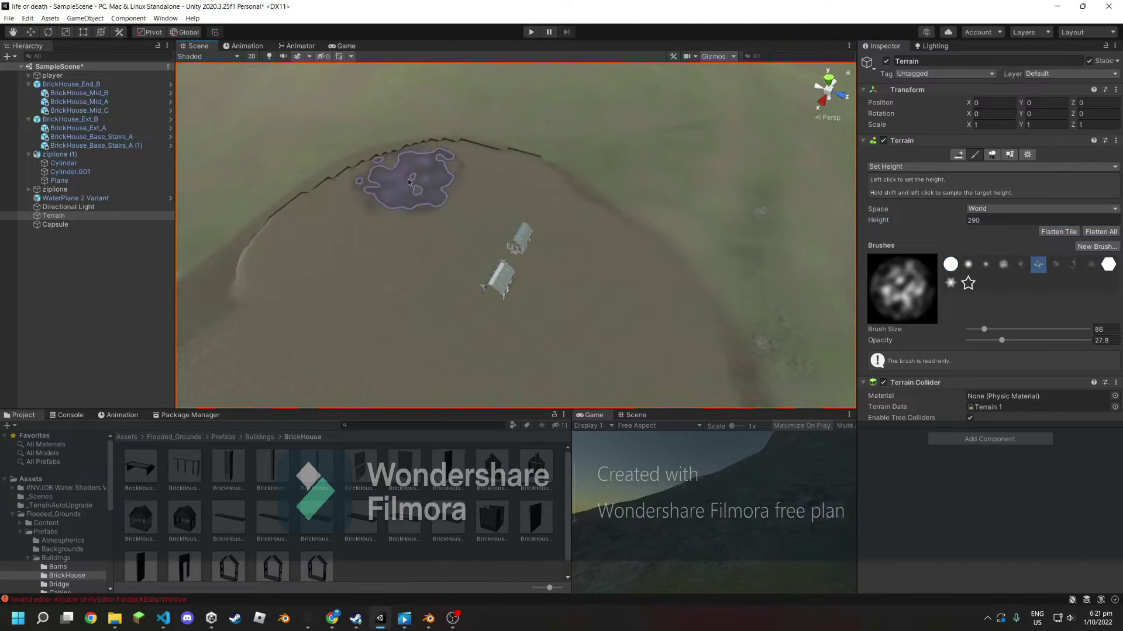
alt+drag(345, 213, 420, 205)
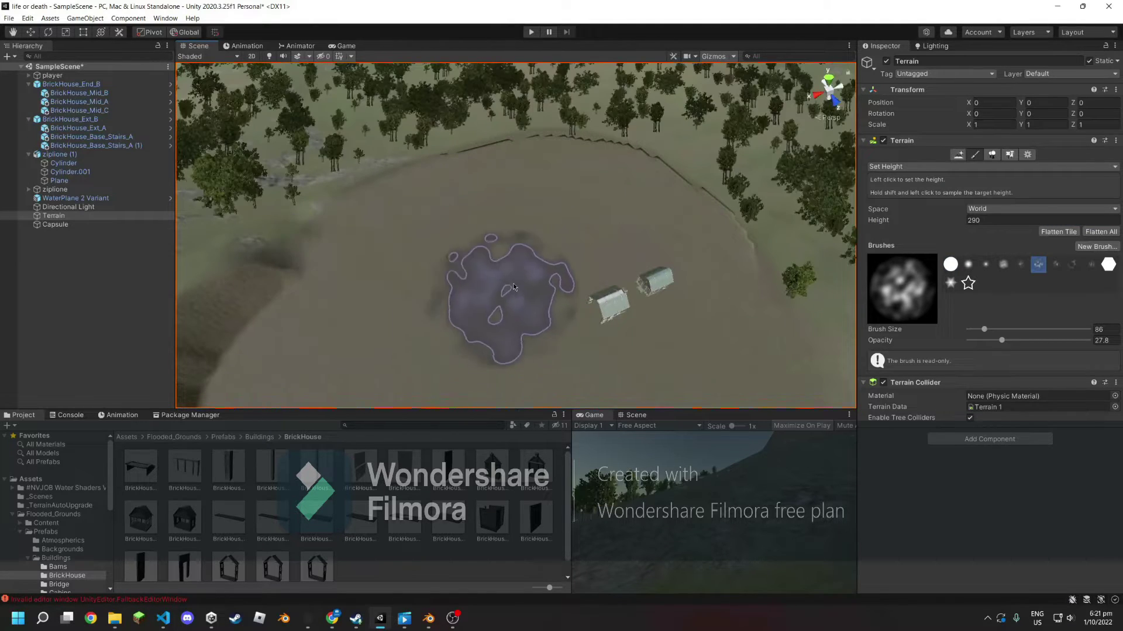
mouse_move(342, 282)
alt+mouse_down()
mouse_move(480, 261)
mouse_move(284, 194)
mouse_move(359, 256)
alt+mouse_up()
key(w)
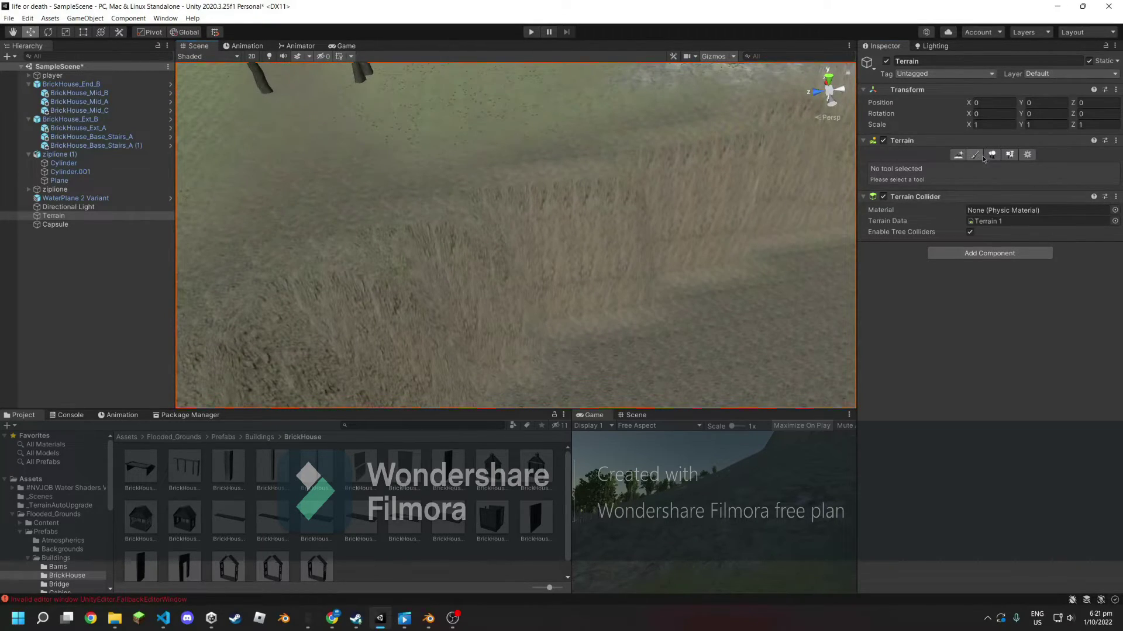
- Switch the terrain brush to Smooth Height and cut its size from 86 to 17
click(983, 157)
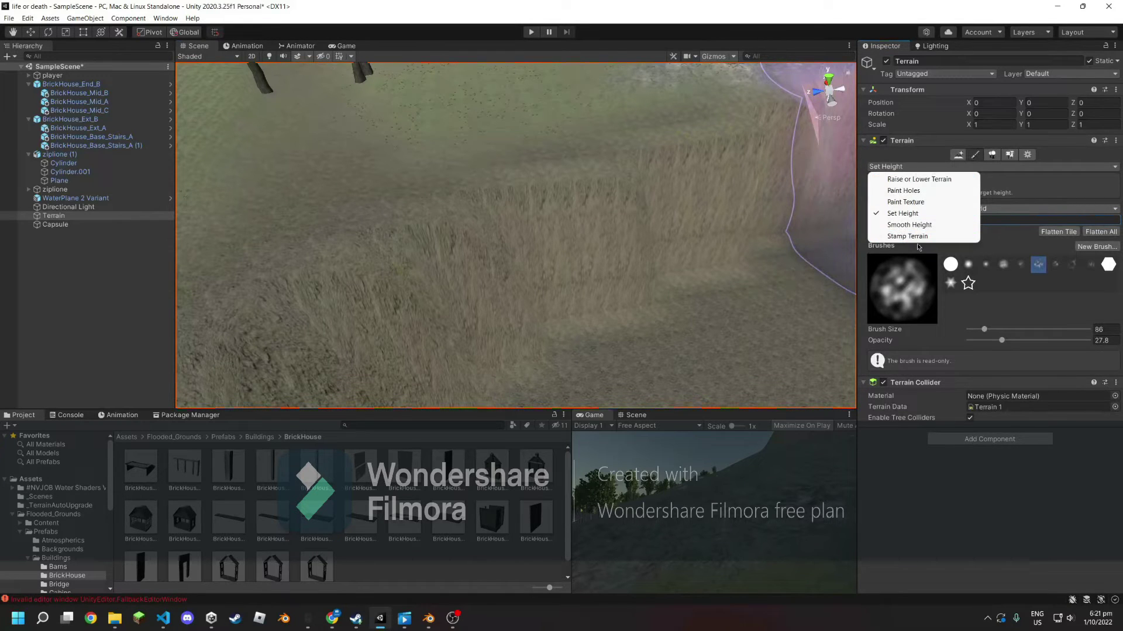
click(916, 226)
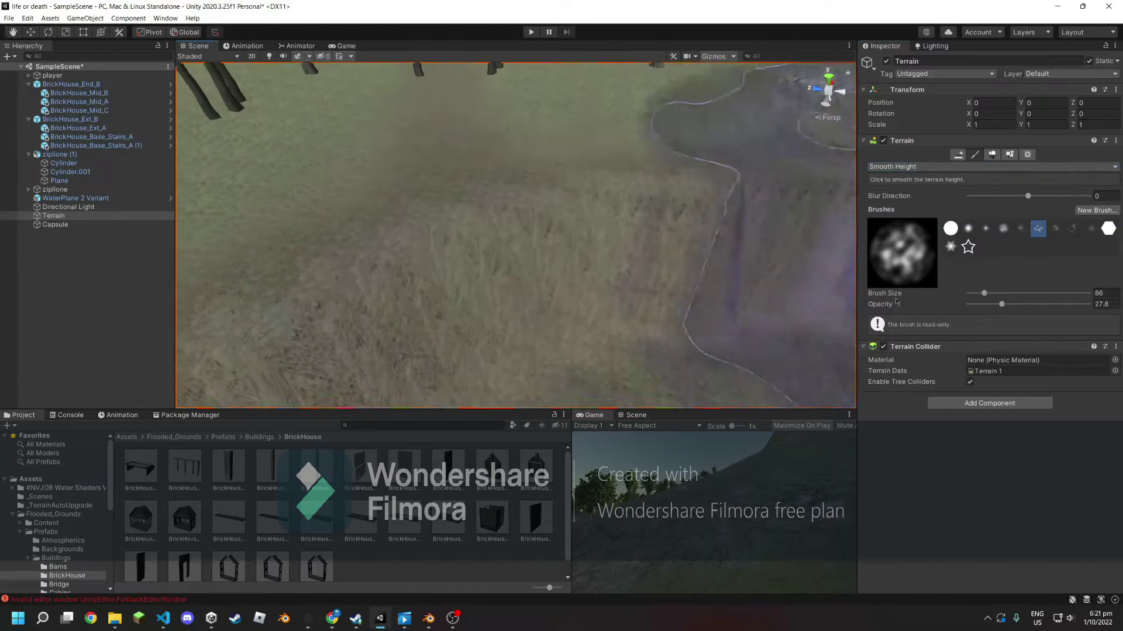
drag(984, 294, 973, 292)
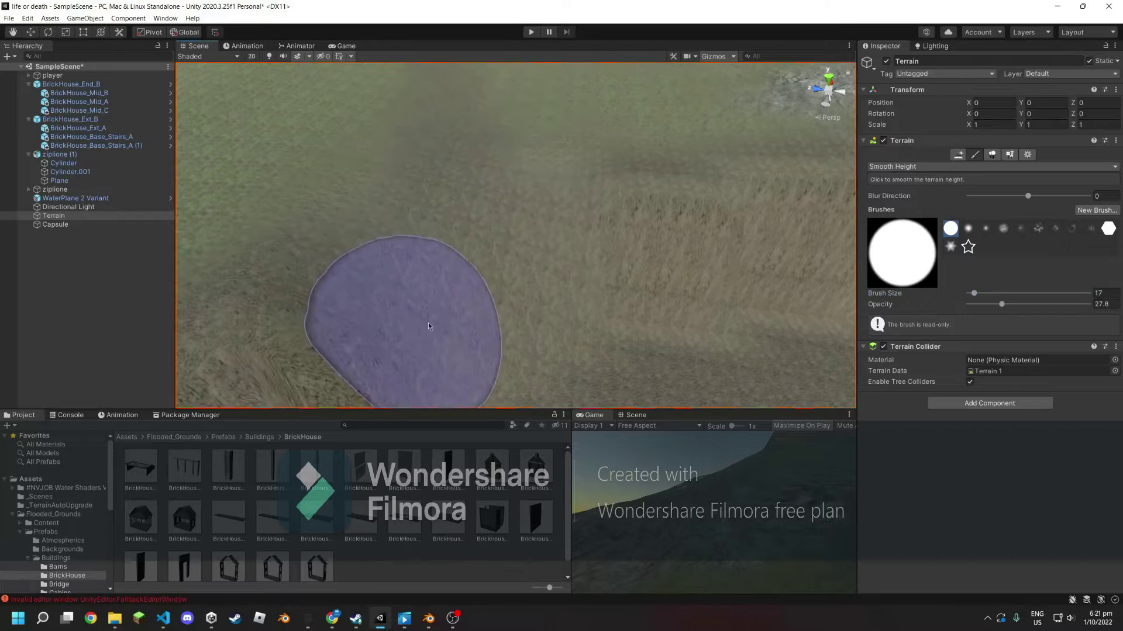
mouse_move(428, 326)
right_down()
mouse_move(674, 163)
mouse_move(538, 223)
mouse_move(950, 201)
right_up()
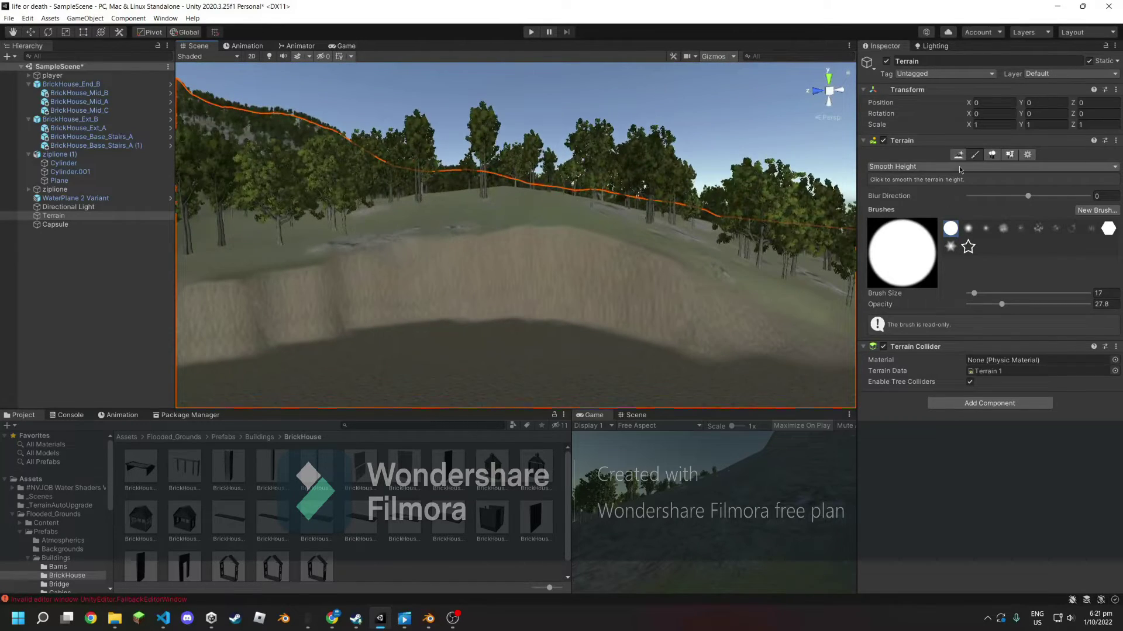
- Paint the cliff rock texture across the terrain wall and extend it to the right
click(912, 201)
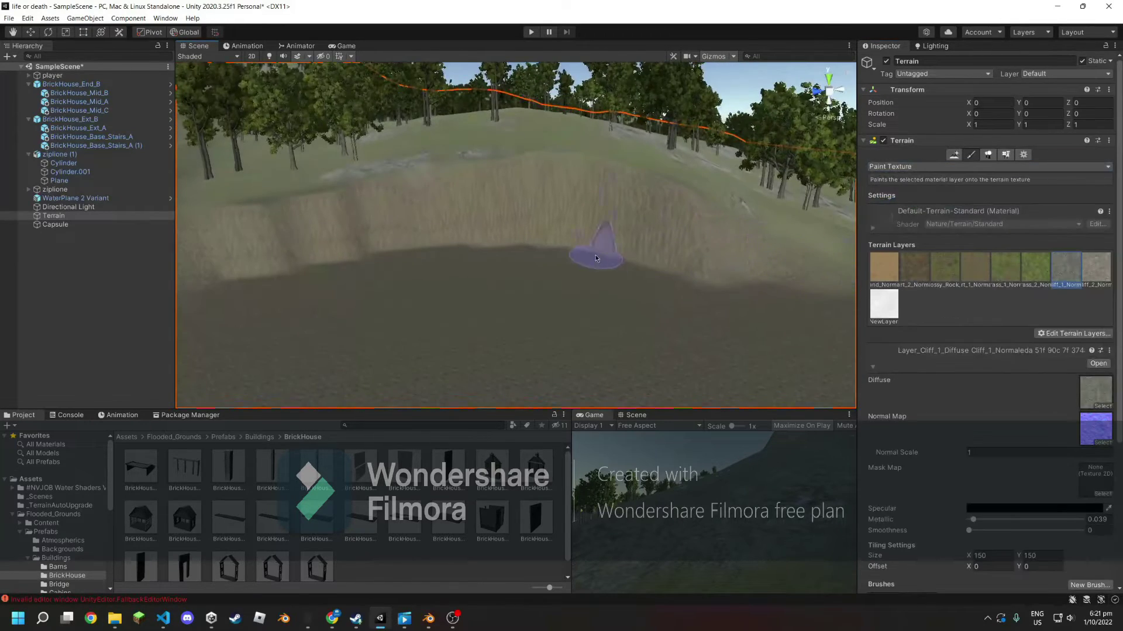
drag(596, 259, 454, 212)
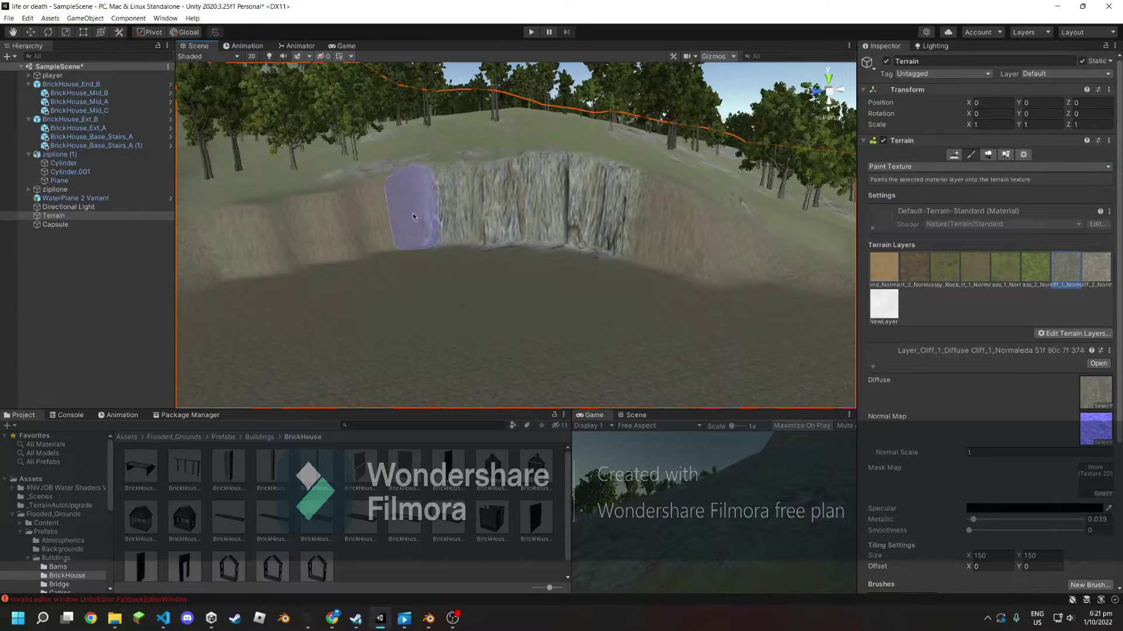
drag(629, 226, 683, 237)
right_drag(445, 220, 506, 245)
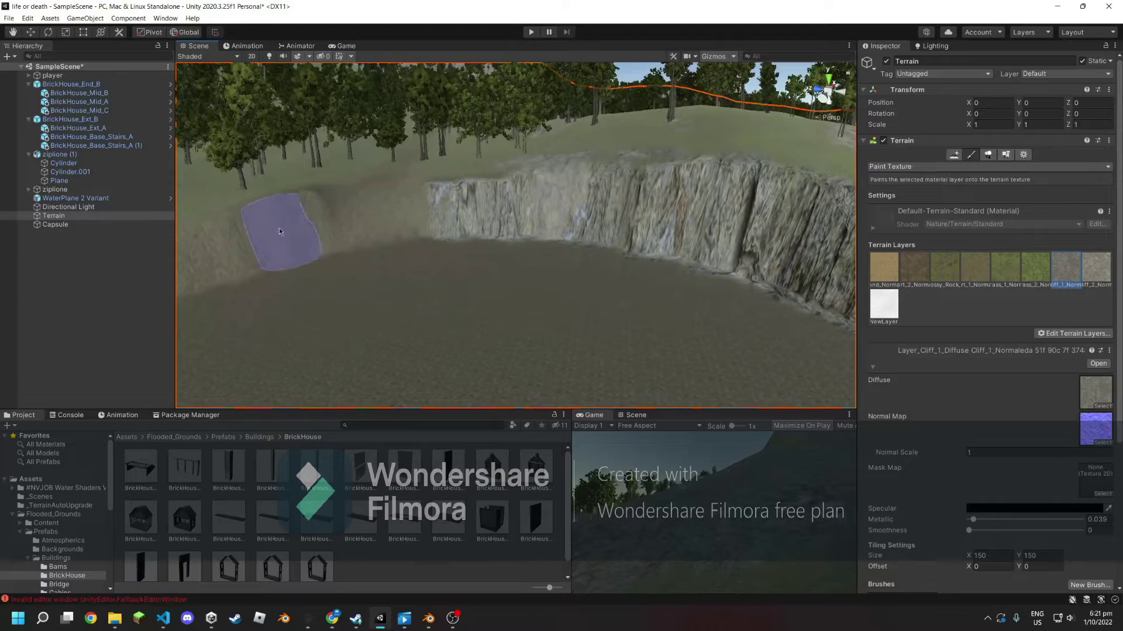
mouse_move(212, 236)
right_down()
mouse_move(652, 245)
mouse_move(360, 277)
mouse_move(903, 302)
right_up()
- Orbit around the cliff walls over to the two brick houses and start a play-test
scroll(964, 509, down, 3)
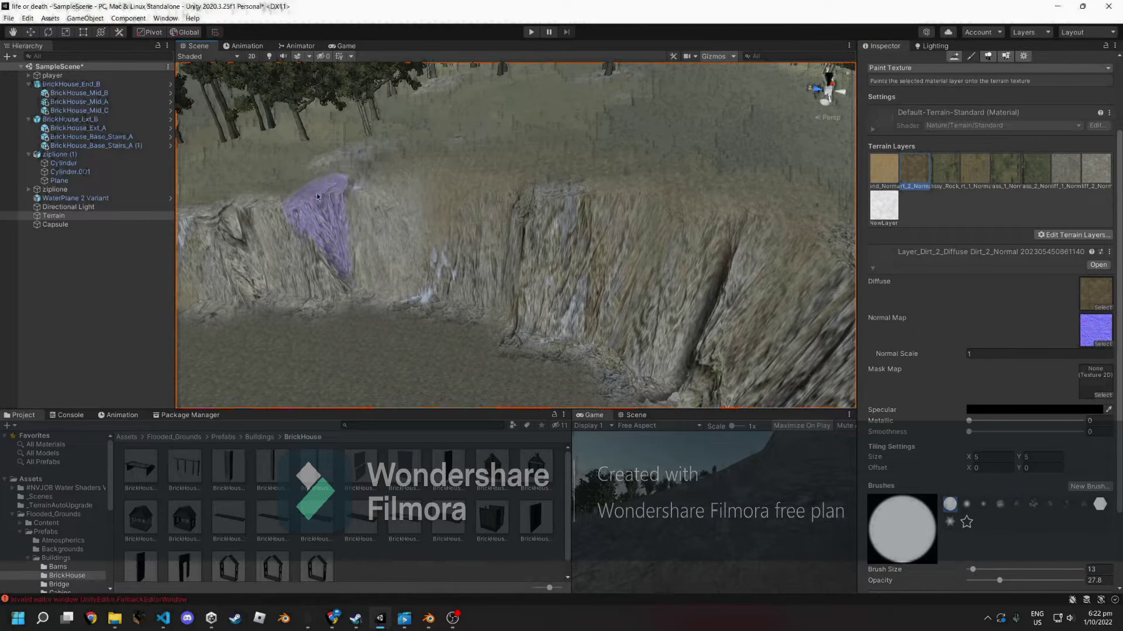
mouse_move(622, 230)
alt+mouse_down()
mouse_move(605, 175)
mouse_move(984, 160)
alt+mouse_up()
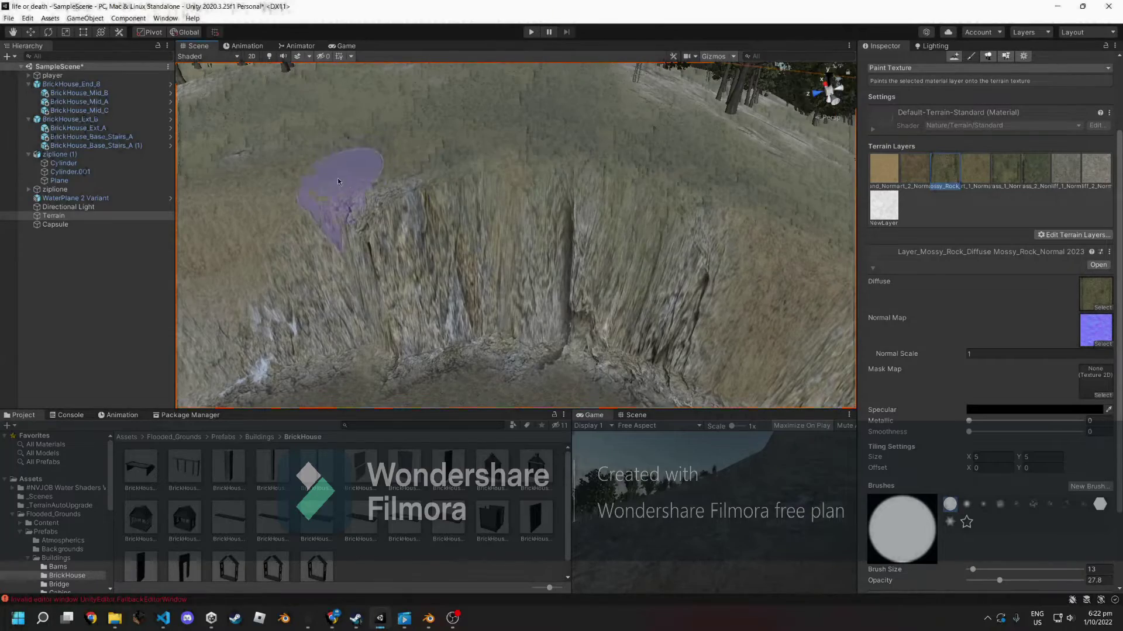
mouse_move(658, 198)
alt+mouse_down()
mouse_move(472, 193)
mouse_move(588, 188)
alt+mouse_up()
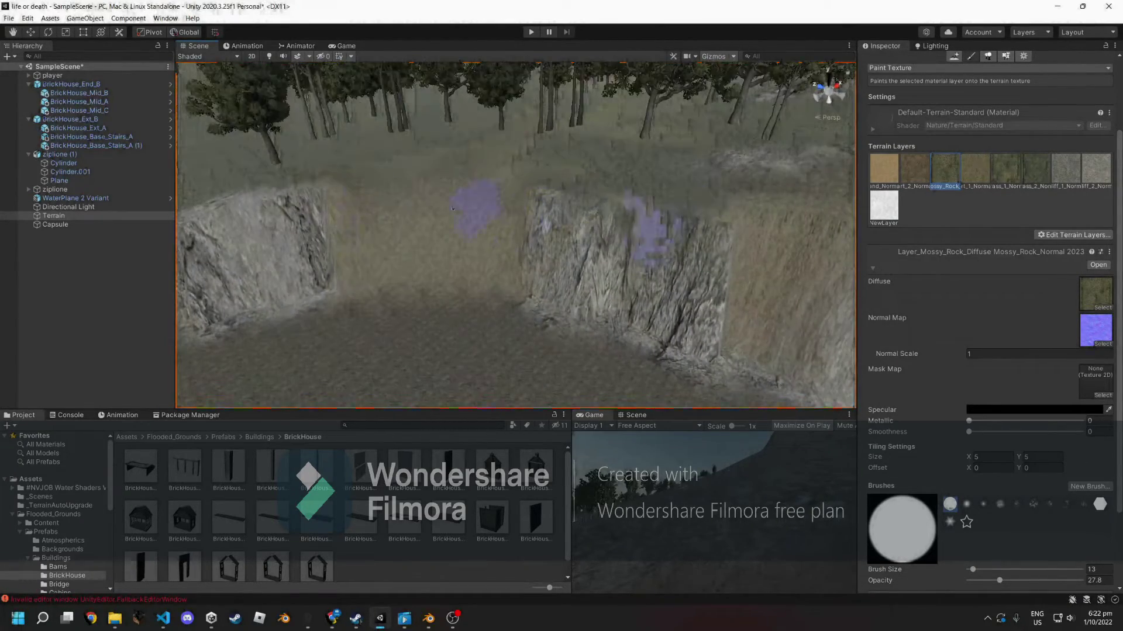
mouse_move(242, 191)
alt+mouse_down()
mouse_move(650, 222)
mouse_move(476, 213)
alt+mouse_up()
scroll(476, 212, up, 10)
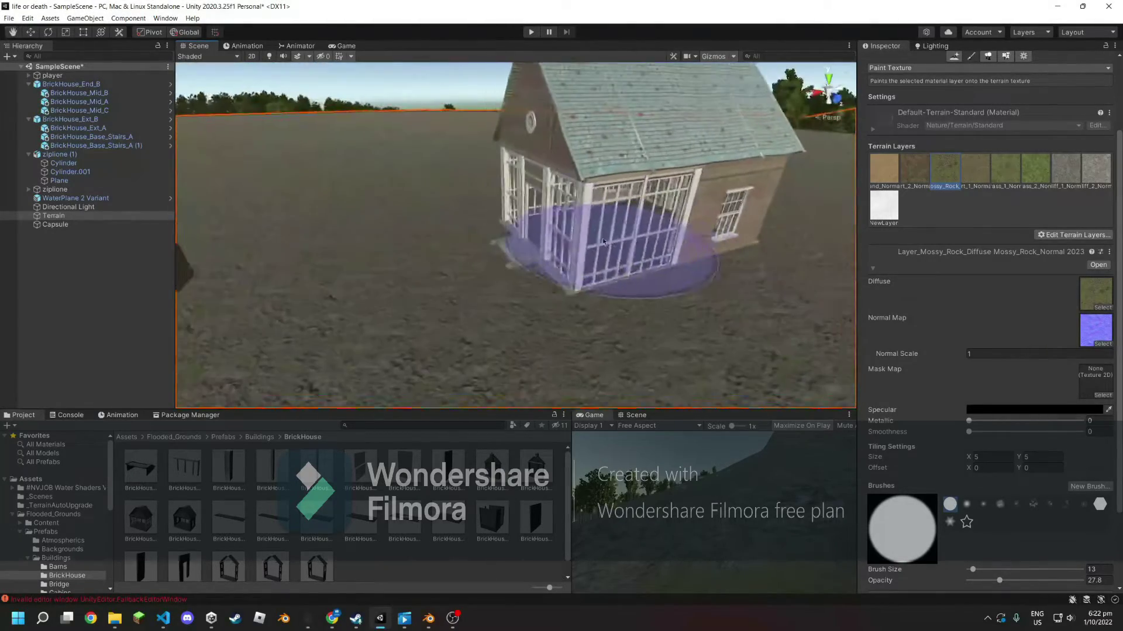
click(528, 32)
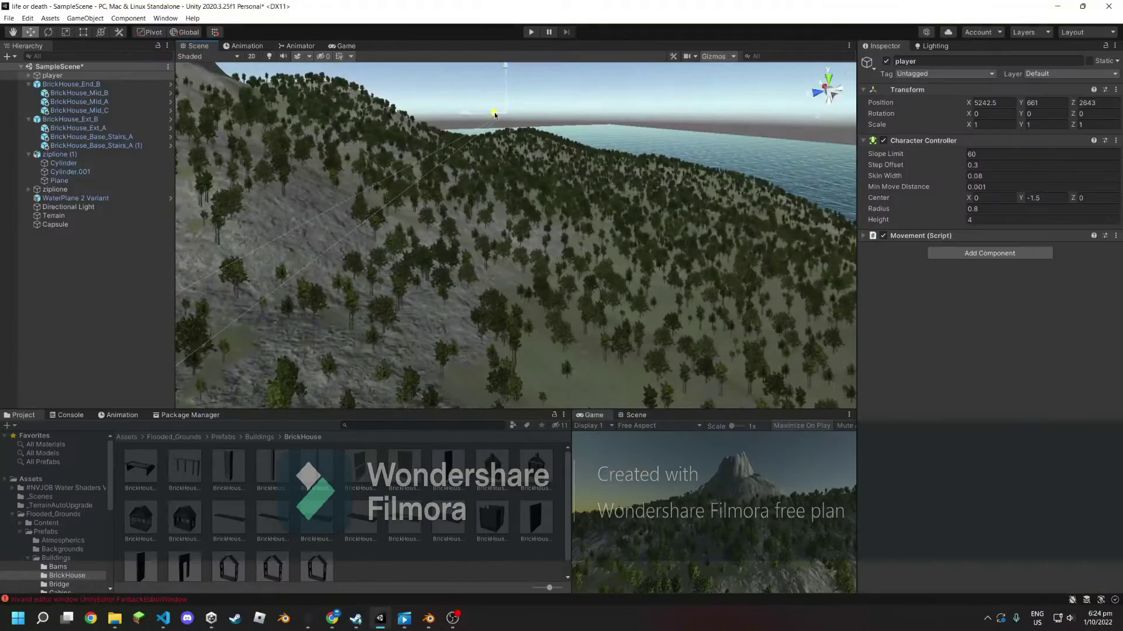
- Frame the player, lower it toward the brick-house clearing, and enter Play mode
key(f)
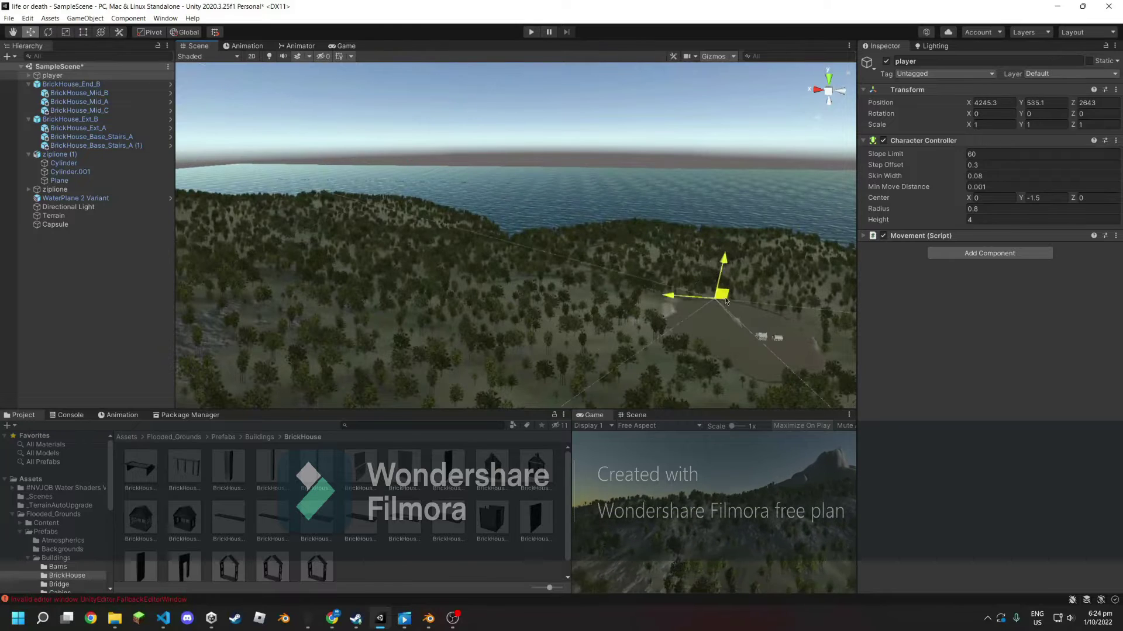
drag(740, 398, 740, 431)
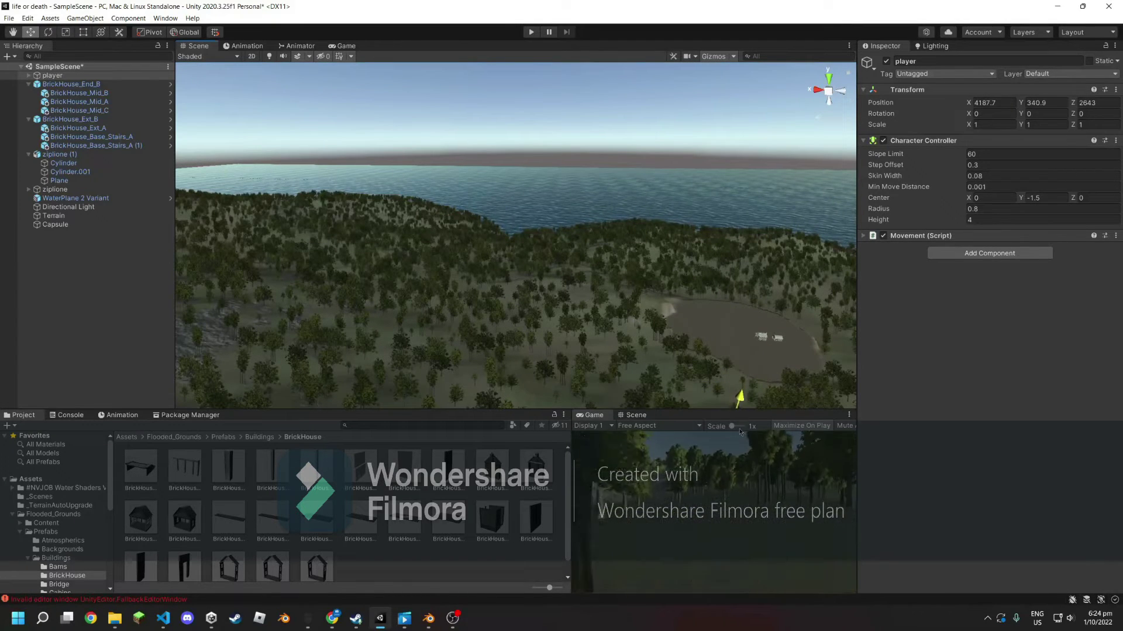
click(532, 32)
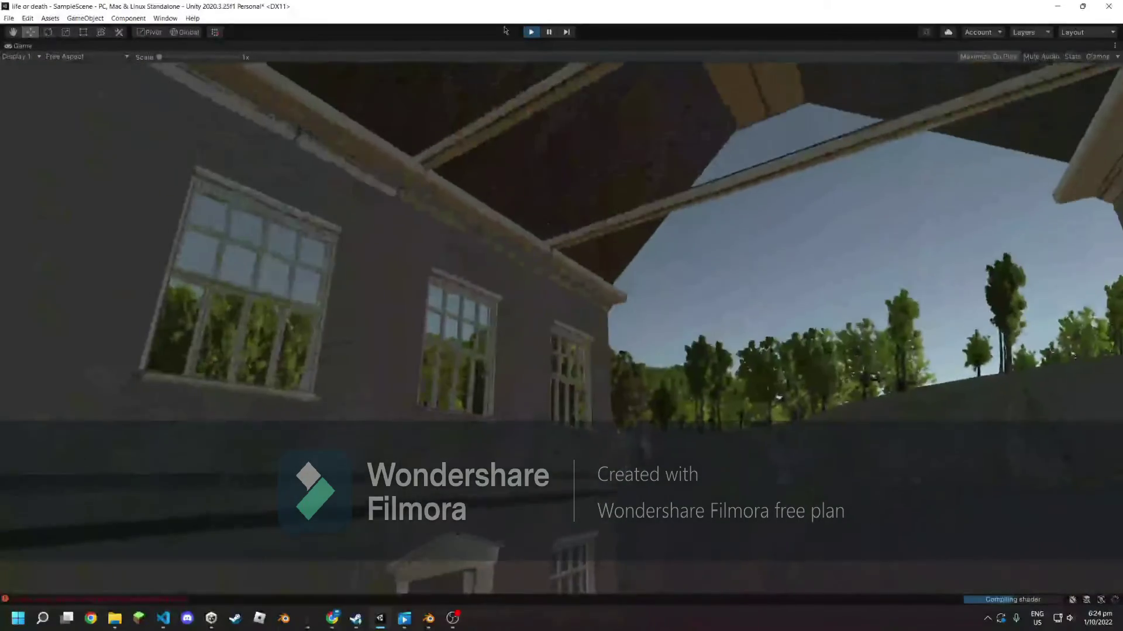
- Exit Play mode with Ctrl+P and move the Scene view close to the houses
key(ctrl+p)
mouse_move(465, 275)
right_down()
mouse_move(626, 281)
mouse_move(675, 259)
mouse_move(593, 228)
mouse_move(92, 217)
right_up()
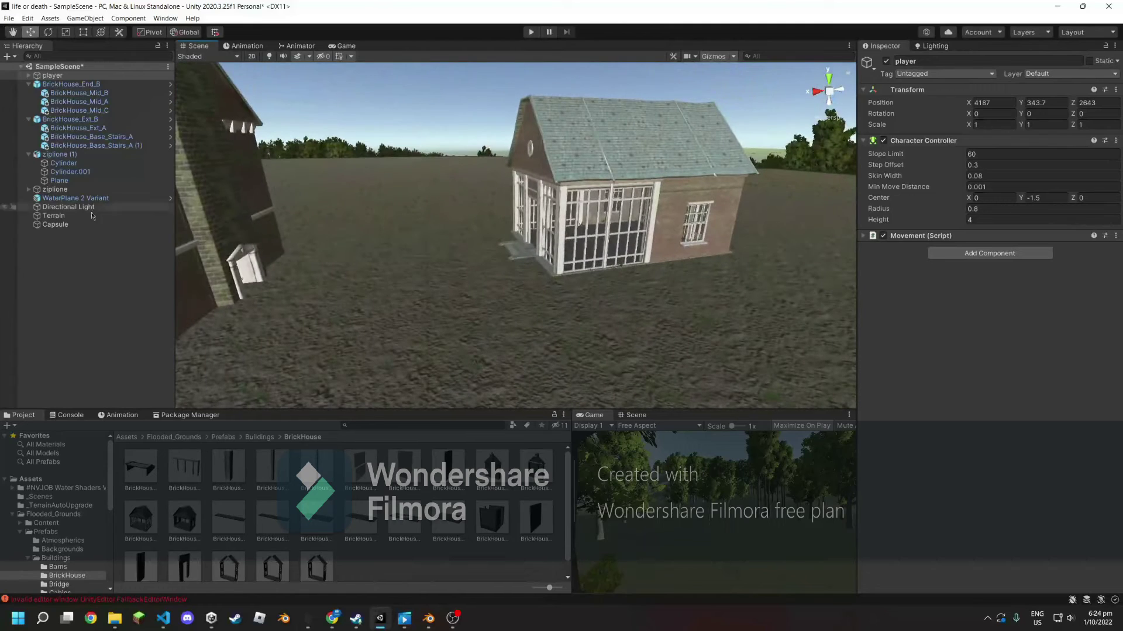
- Select BrickHouse_Ext_B and lower it slightly to a height of 290.02
click(98, 85)
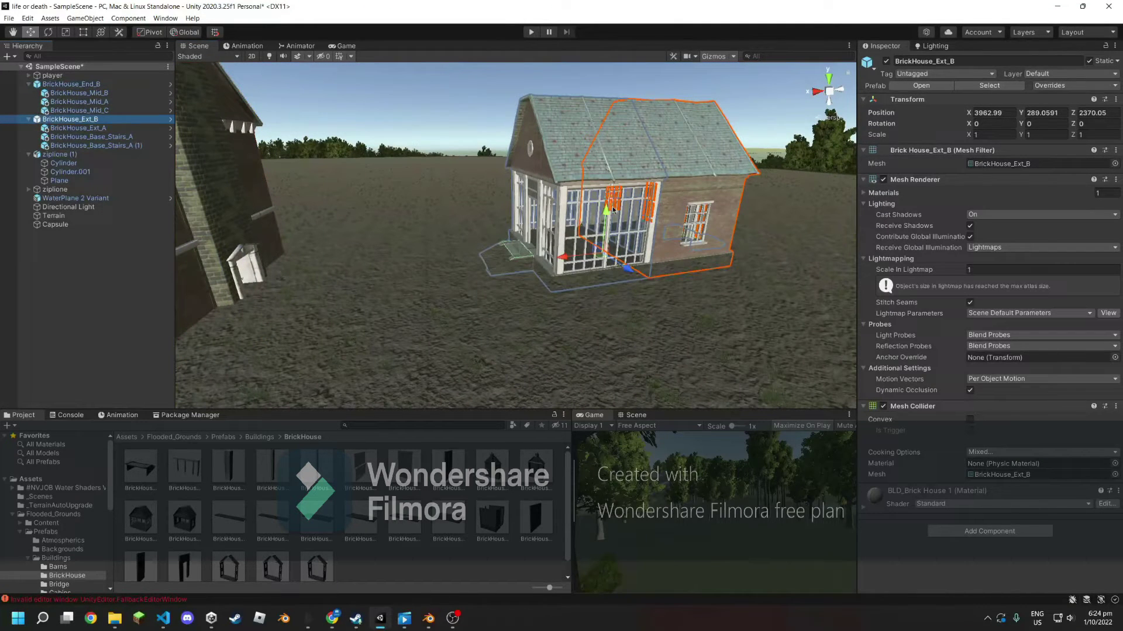
click(580, 218)
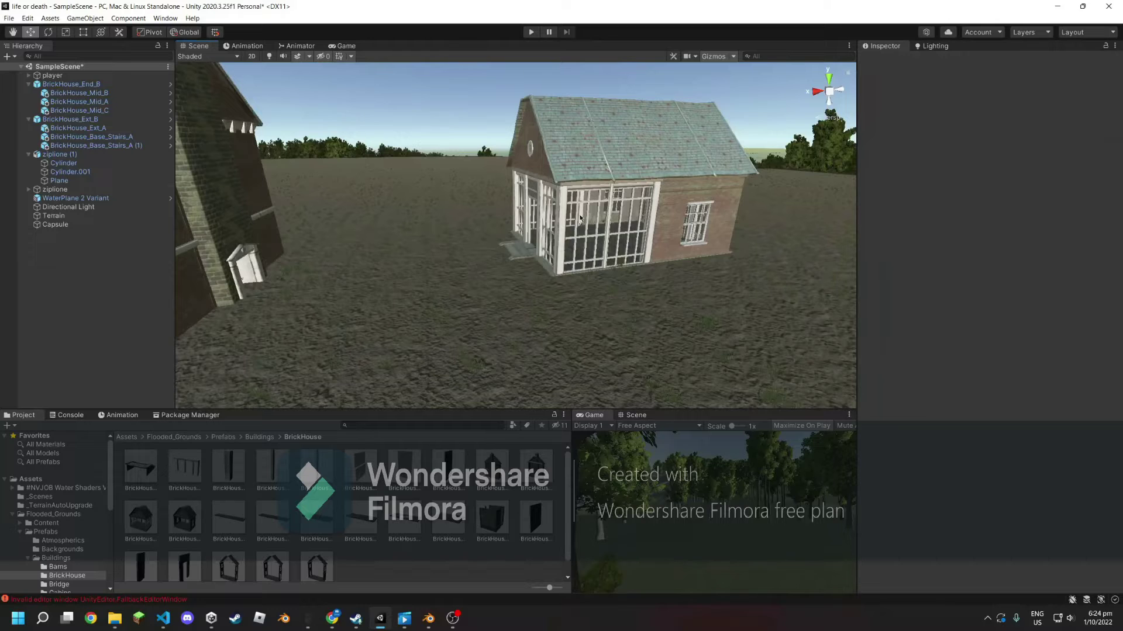
click(92, 120)
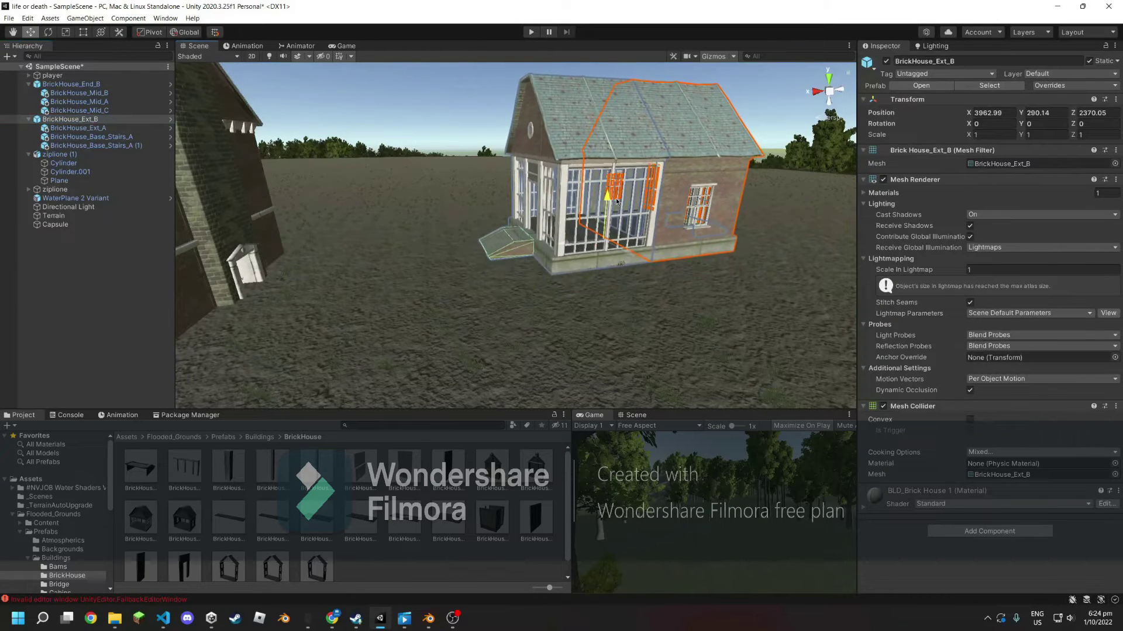
mouse_move(615, 202)
right_down()
mouse_move(626, 298)
mouse_move(539, 205)
right_up()
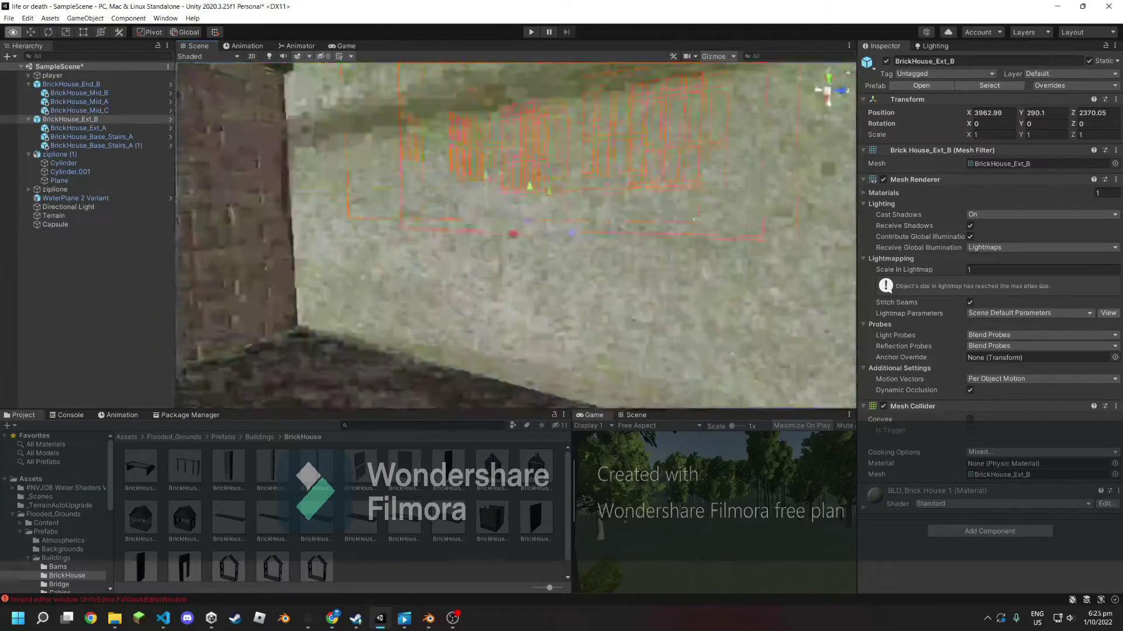
drag(604, 207, 602, 210)
mouse_move(602, 210)
right_down()
mouse_move(340, 269)
mouse_move(360, 303)
right_up()
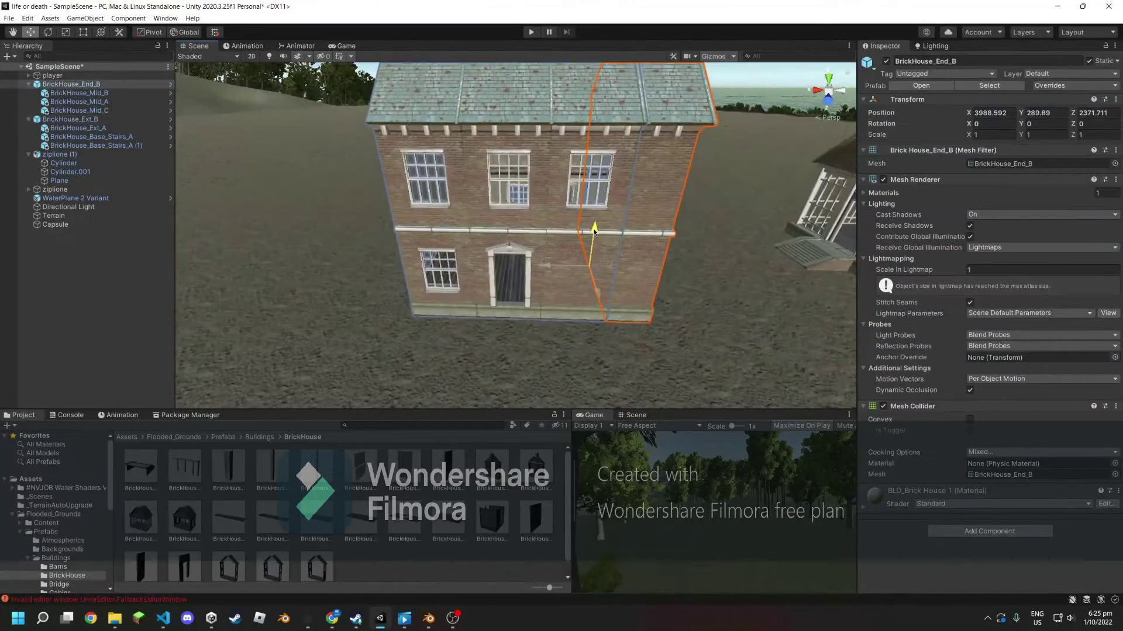
- Drop a BrickHouse_End_A prefab onto the end of the house and start playing
click(493, 476)
drag(493, 479, 491, 279)
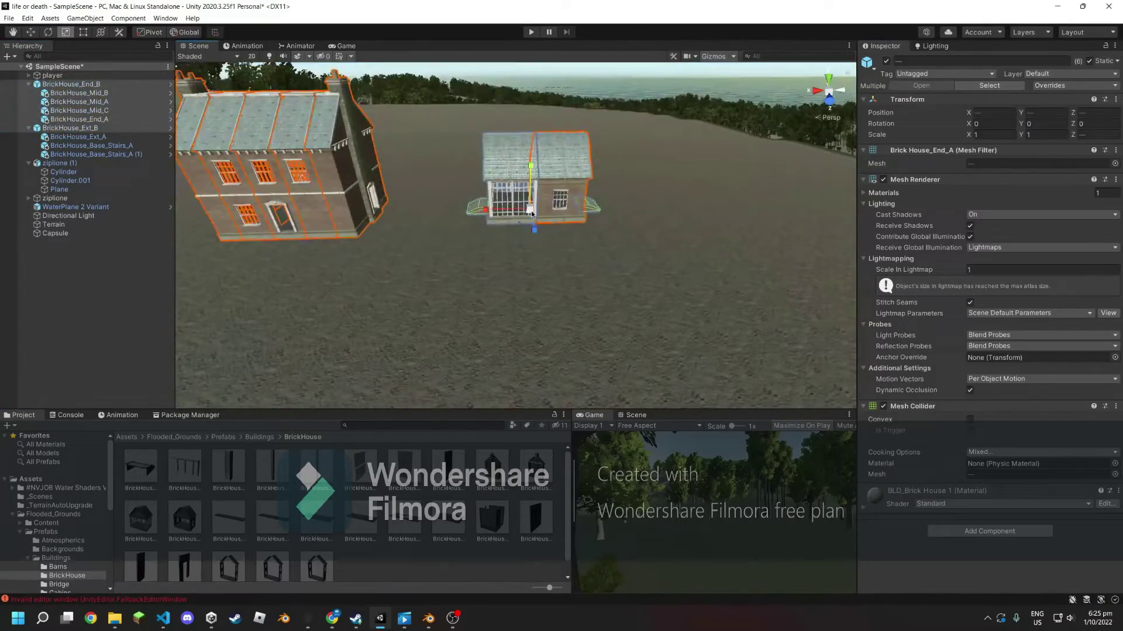
click(531, 32)
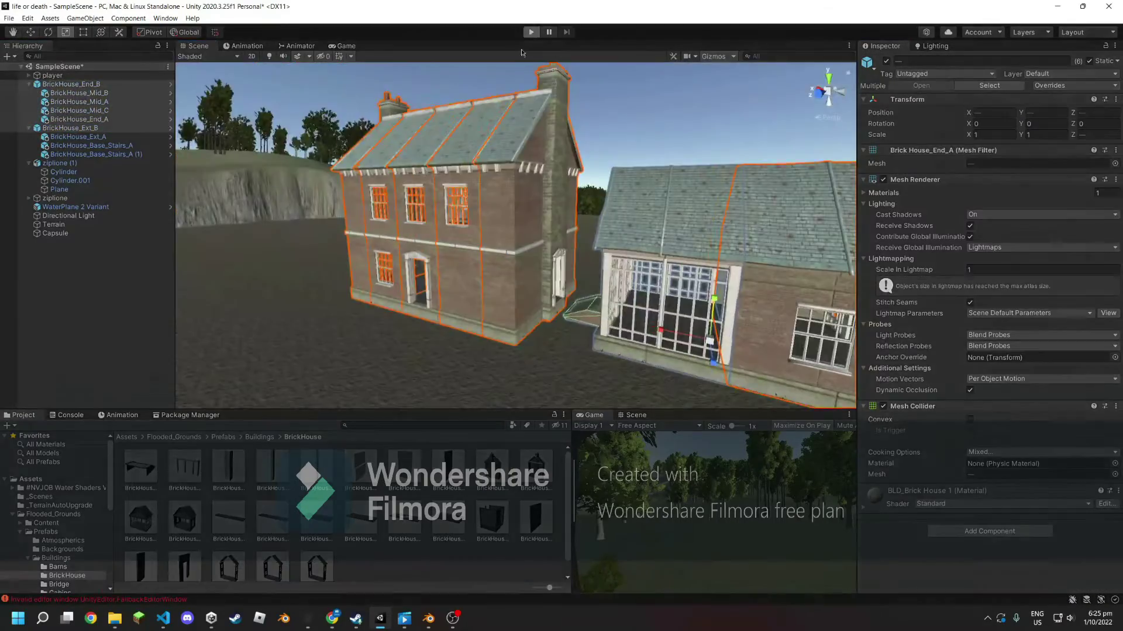
- Walk the player up to the brick house and through its doorway, then stop playing
key(w)
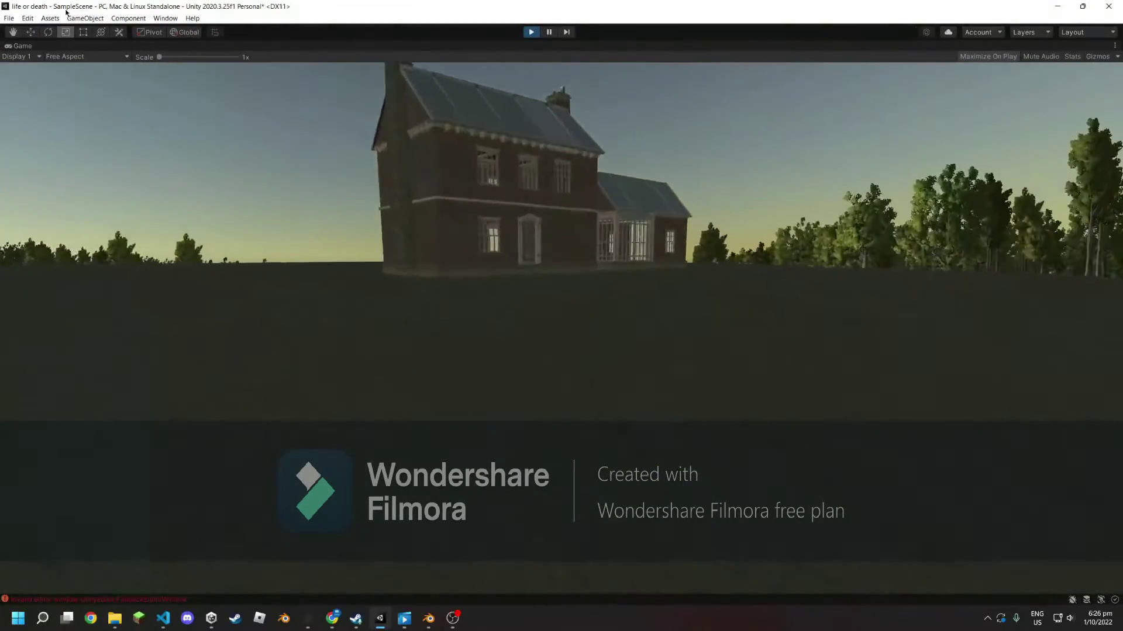
key(w)
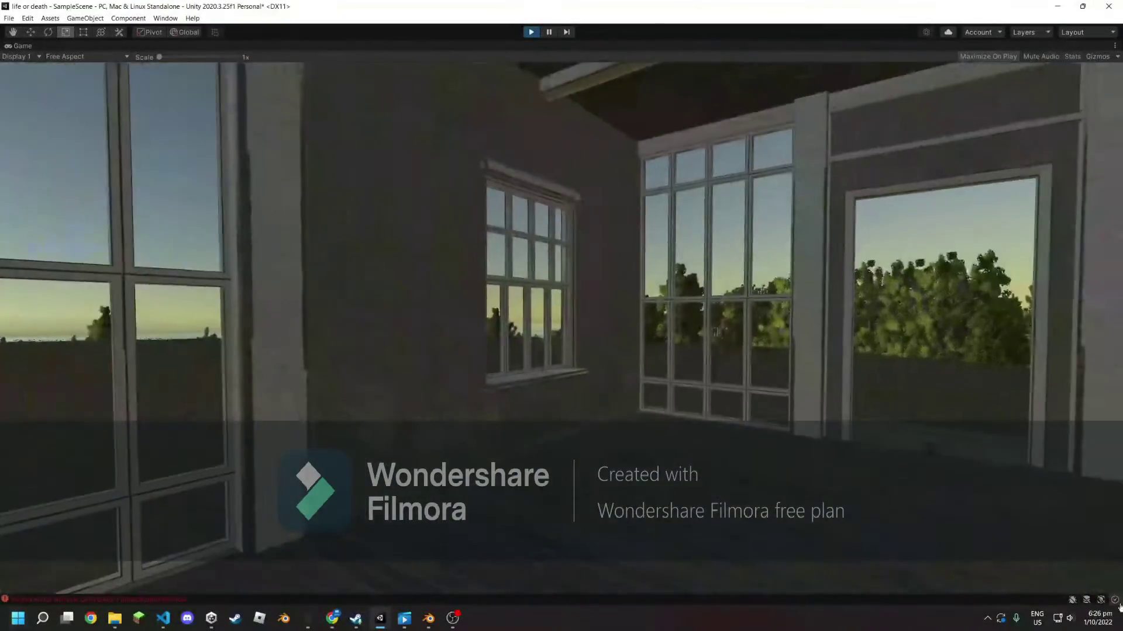
key(ctrl+p)
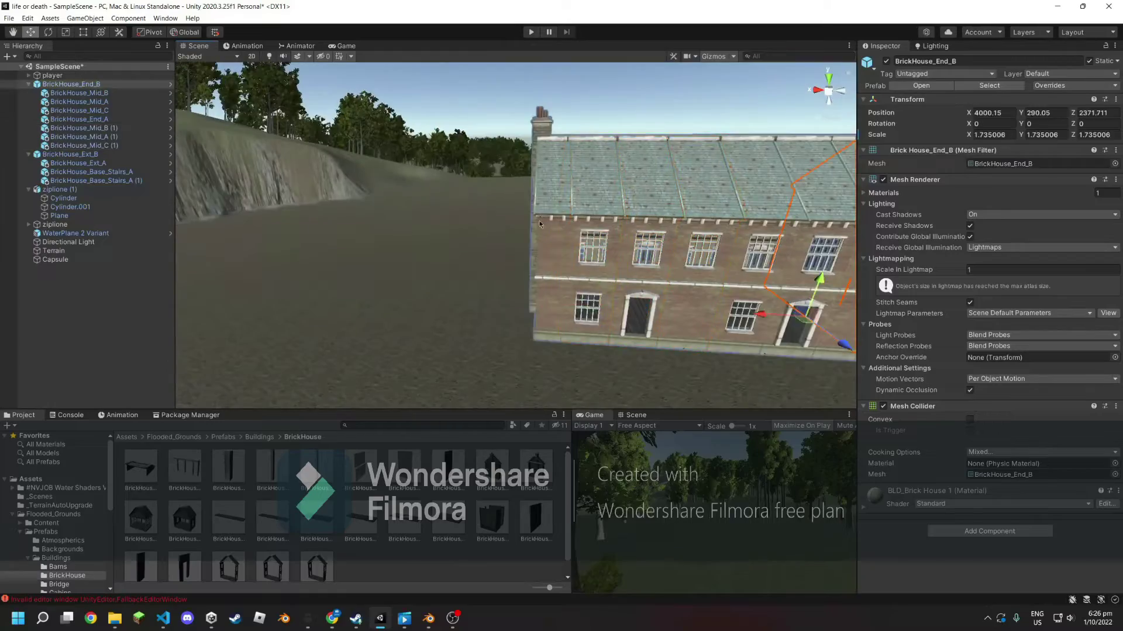
- Frame the player, run a quick second play-test, then bring up movement.cs in VS Code
double_click(52, 76)
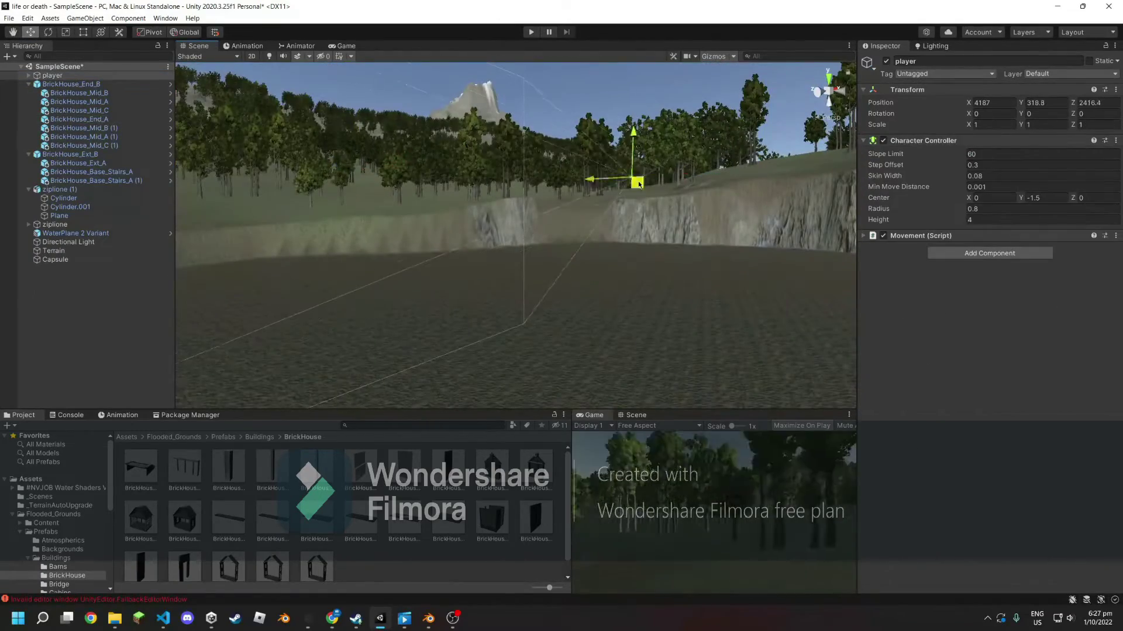
key(ctrl+p)
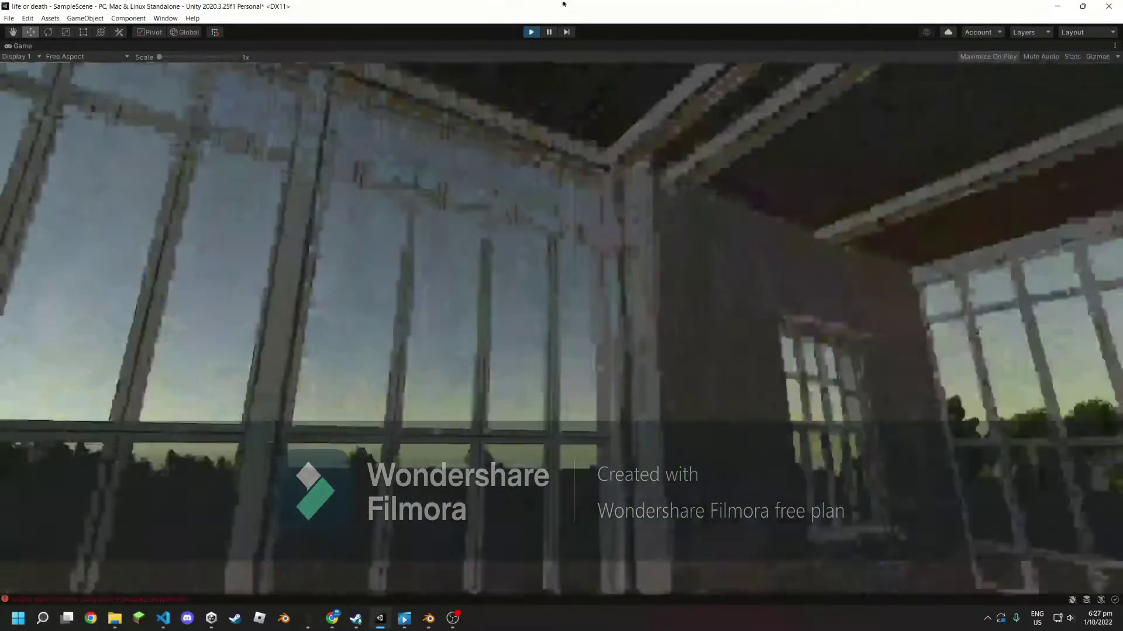
key(ctrl+p)
right_drag(648, 361, 617, 339)
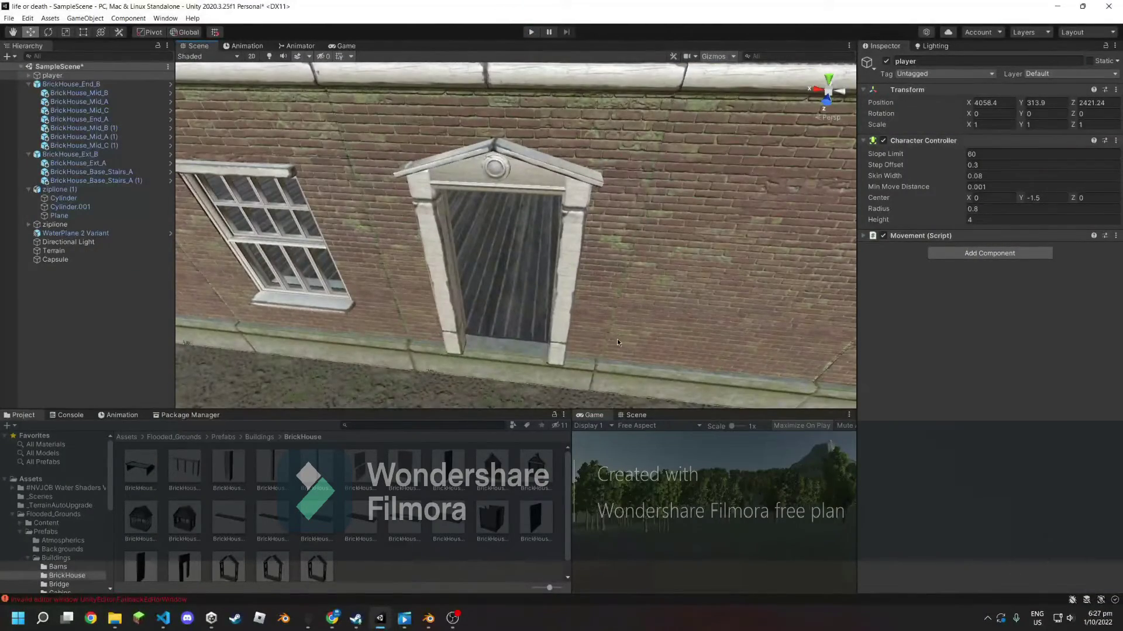
click(164, 619)
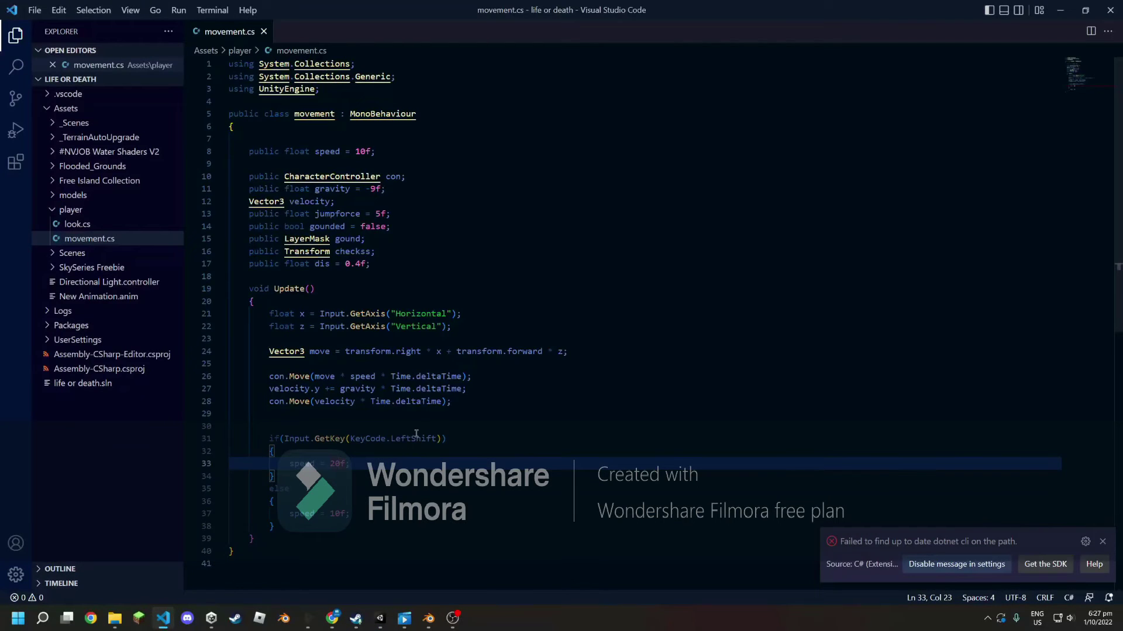
- After the else block, start a new if statement using Input.GetKey
click(285, 528)
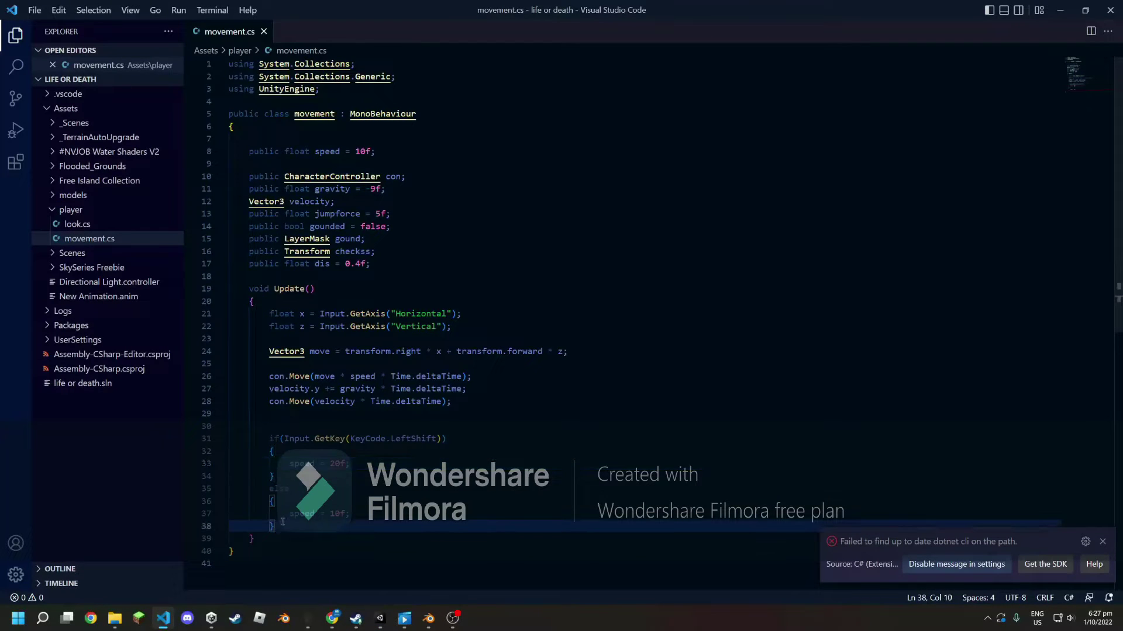
key(Return)
key(Return)
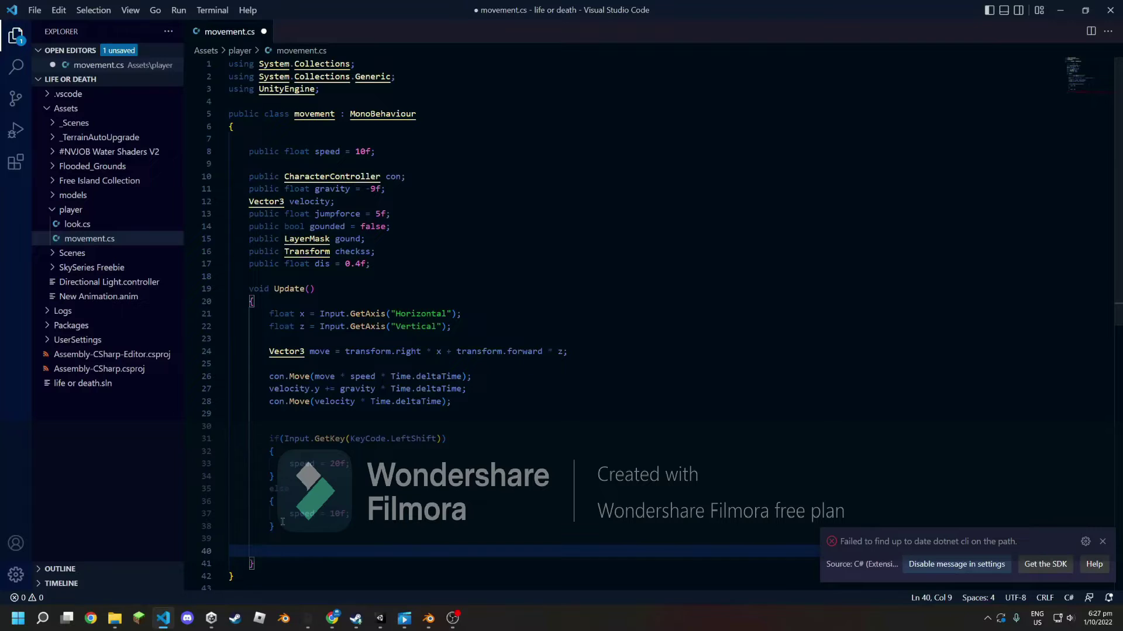
text(if (I)
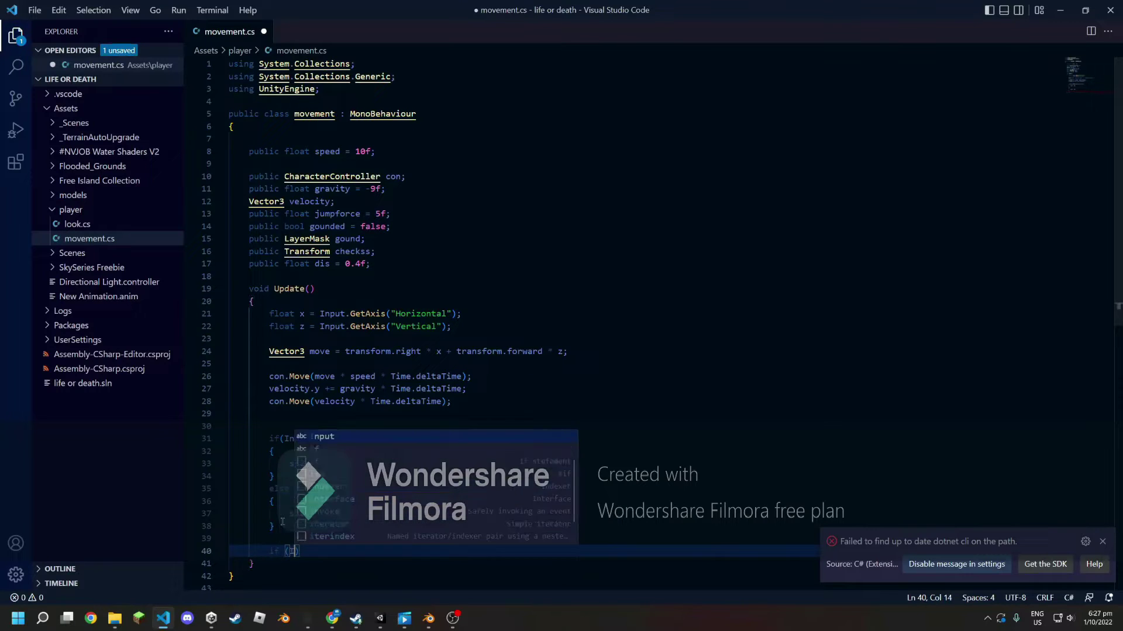
text(nput)
text(.Generic)
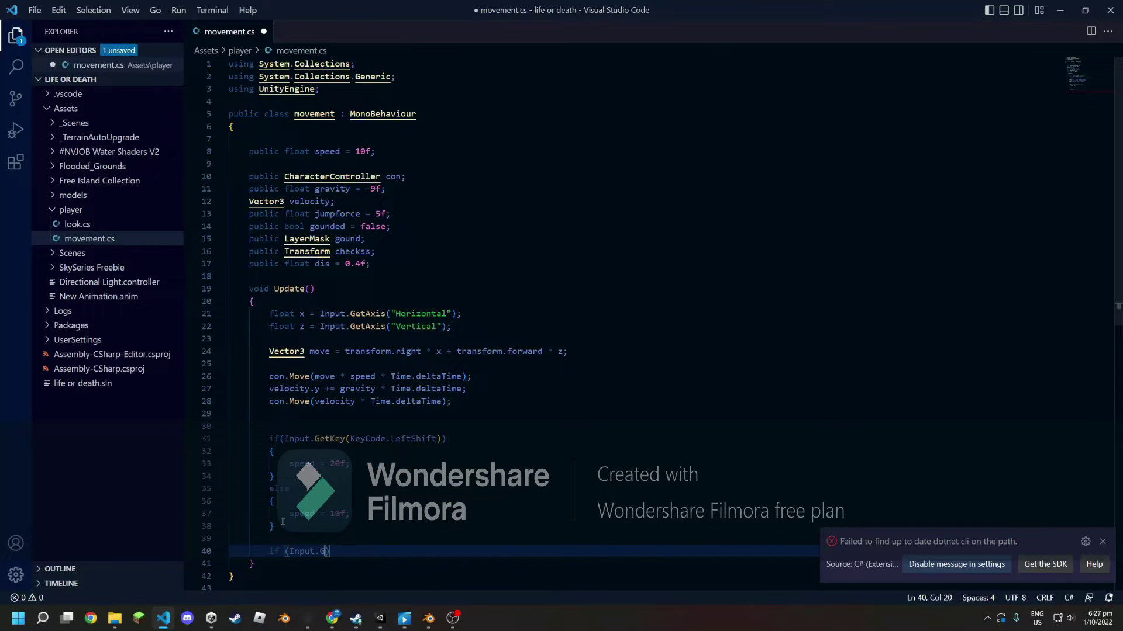
key(BackSpace)
text(g)
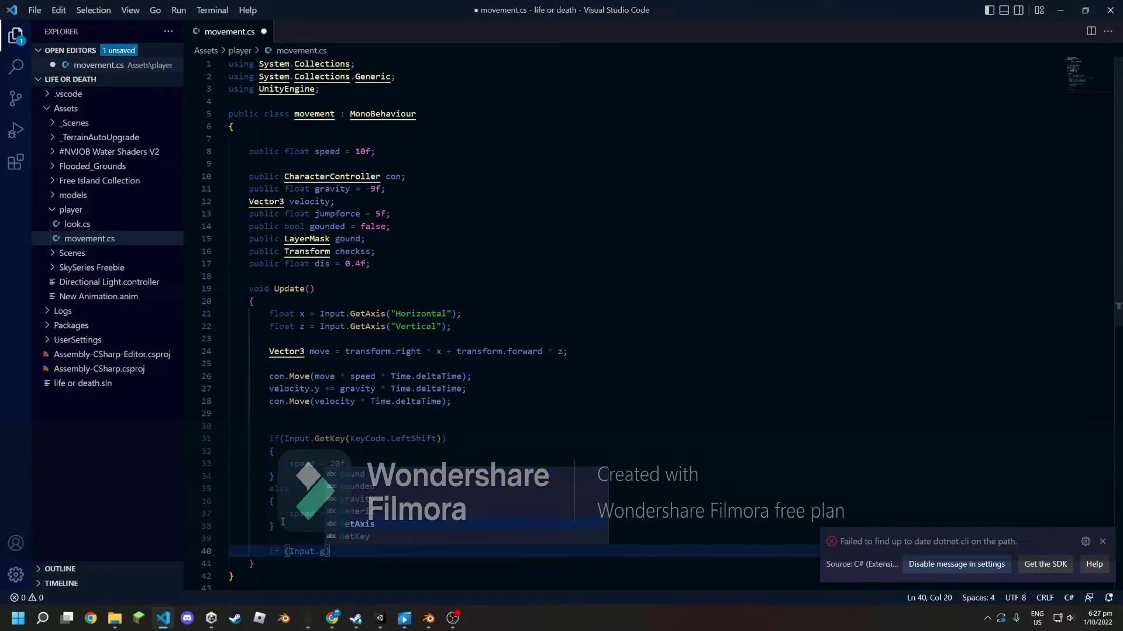
key(Return)
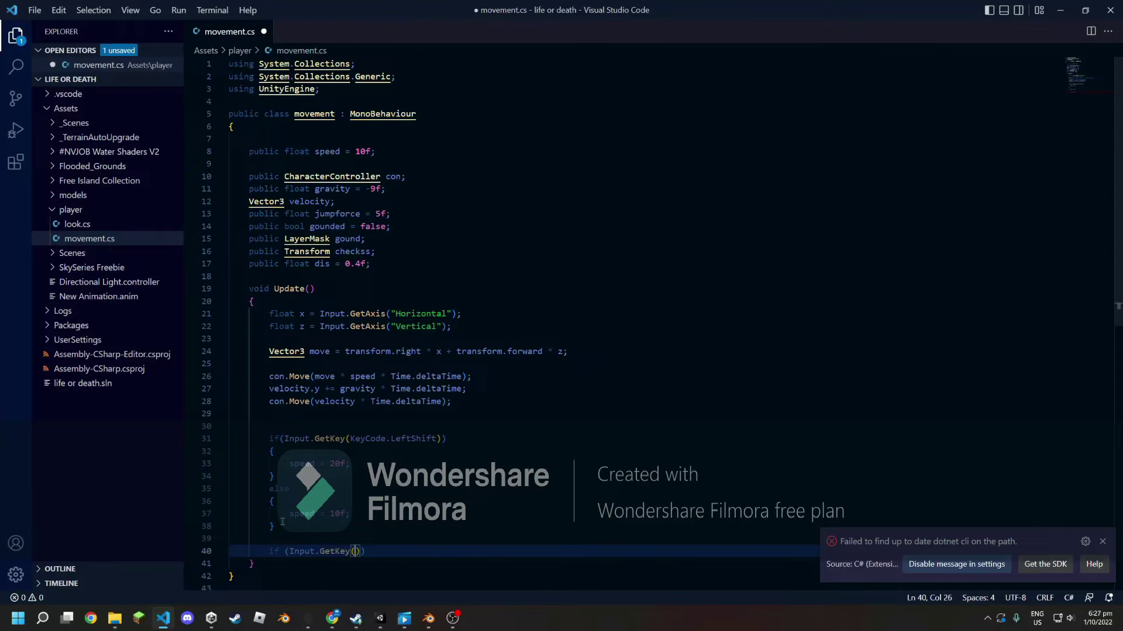
- Make the condition the space key, open its code block, and begin a public Rigidbody field
text(space)
key(End)
key(Return)
text({)
key(Return)
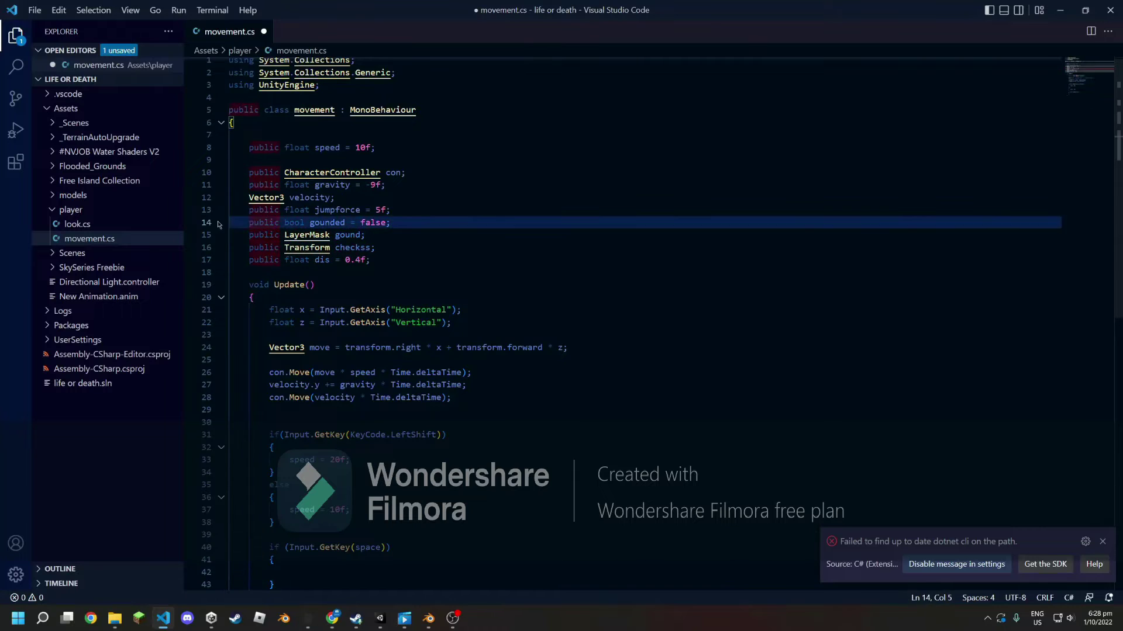
text(\)
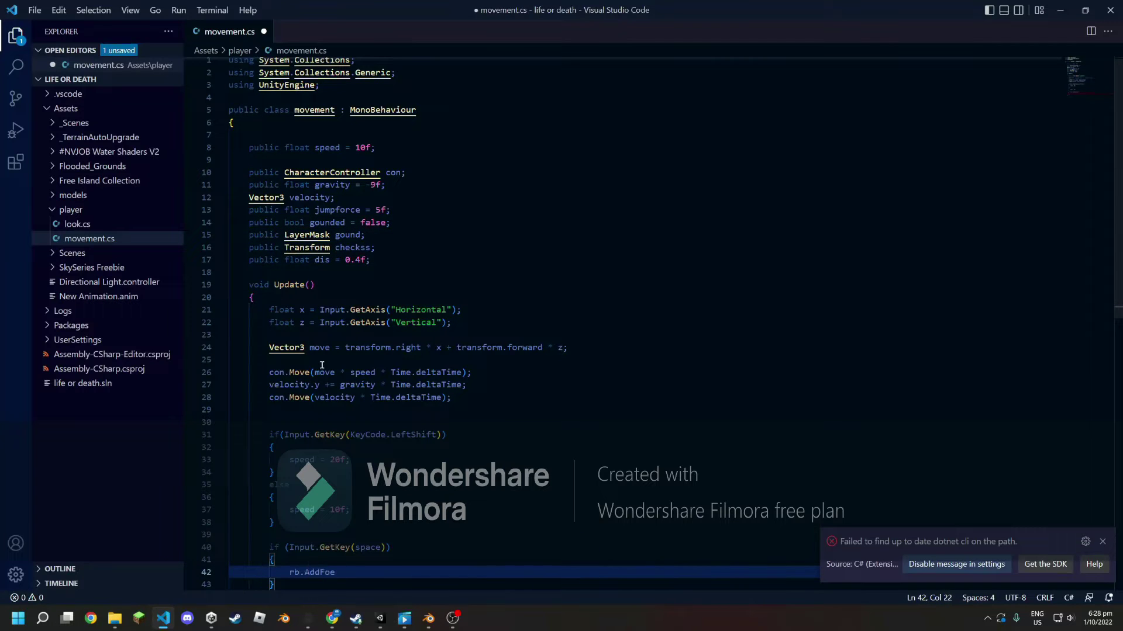
text(rce(0, 5, 0);)
click(251, 159)
text(public Rig)
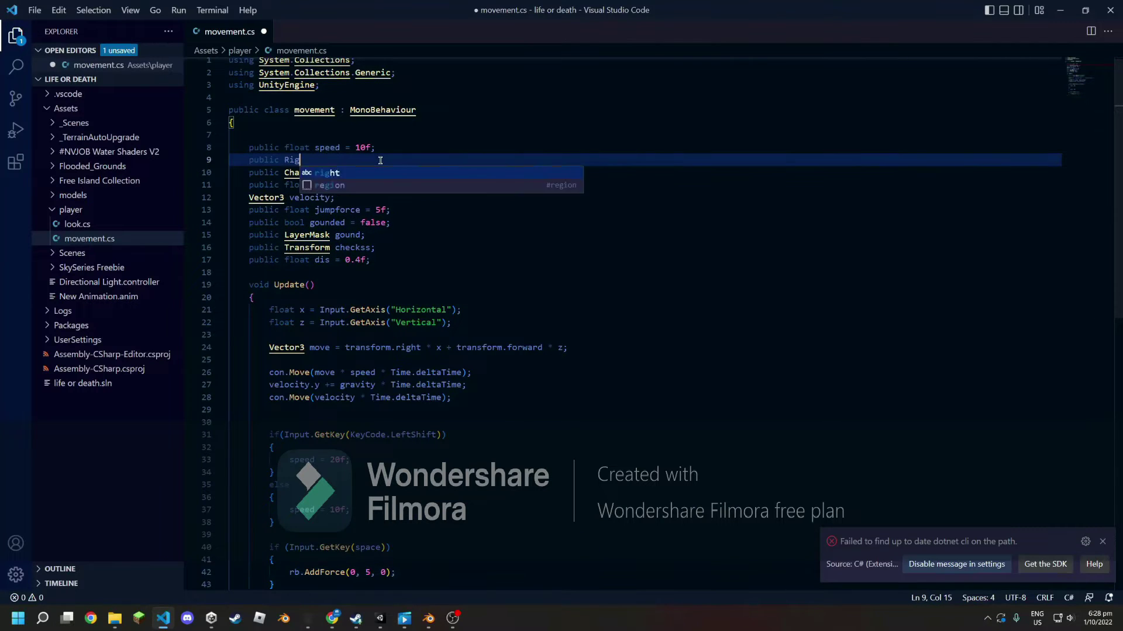
text(idbody)
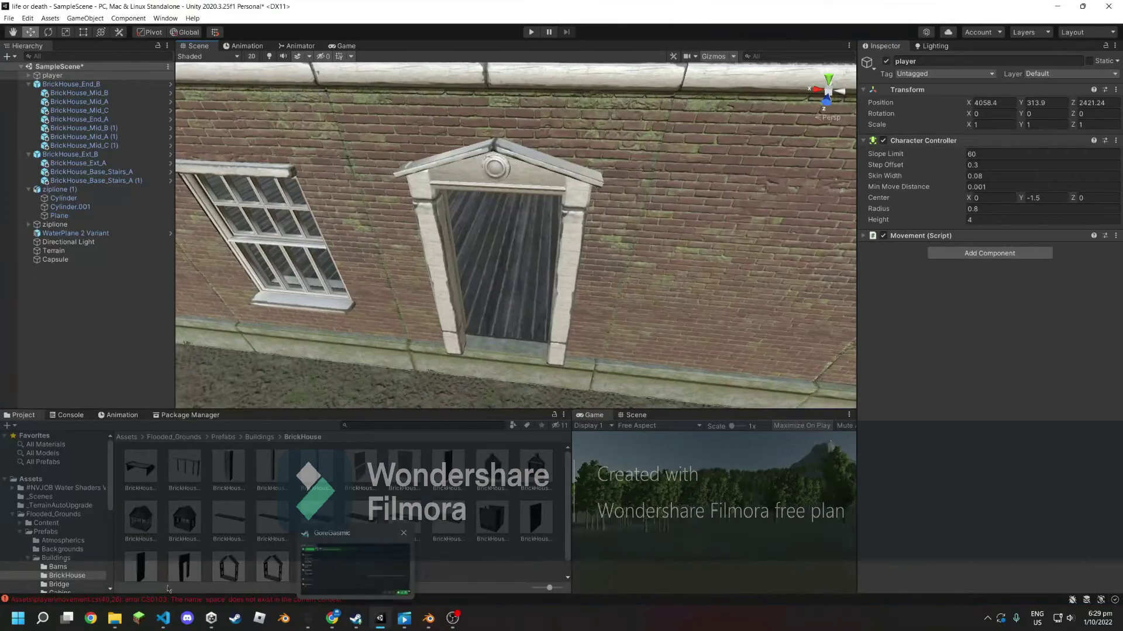
- Back in Unity, select the stairs in front of the doorway and scale them taller
click(163, 618)
key(alt+Tab)
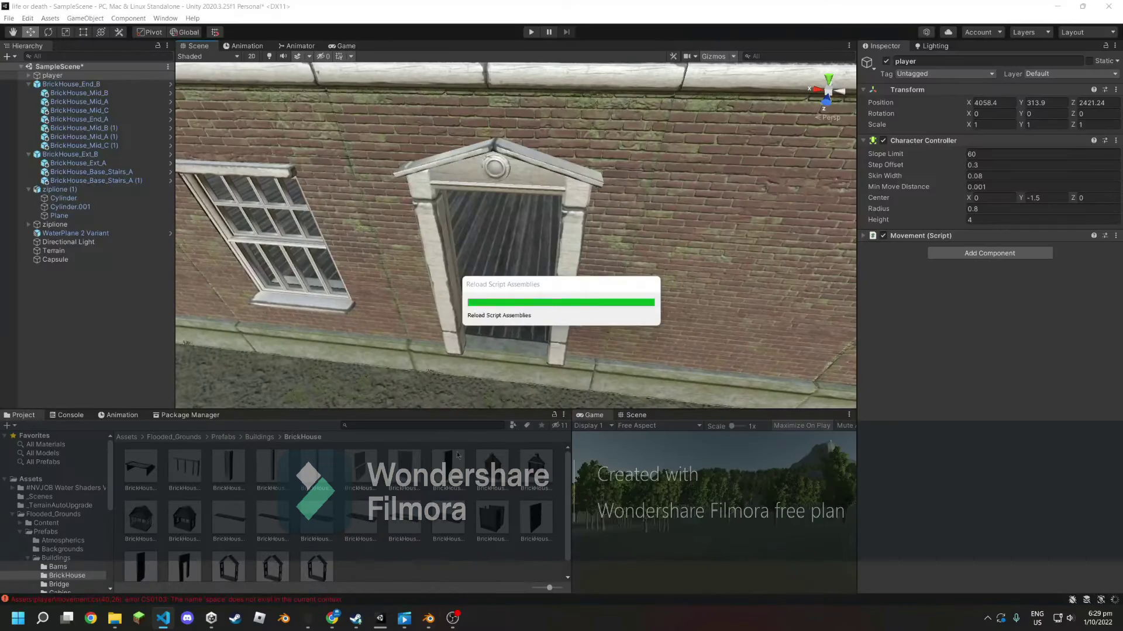
click(491, 310)
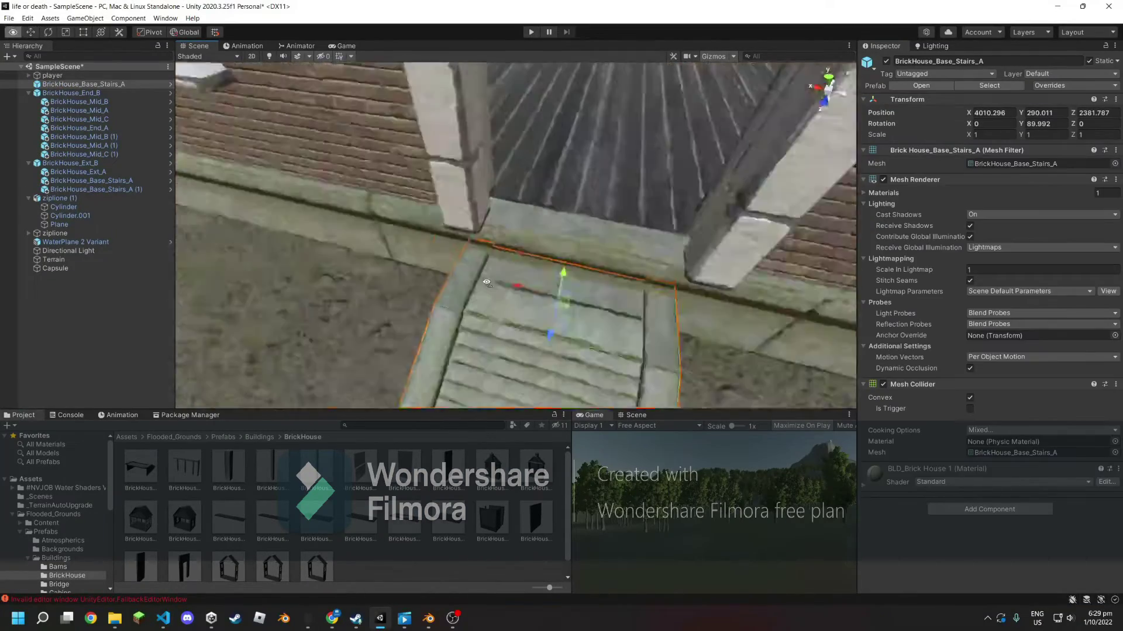
key(f)
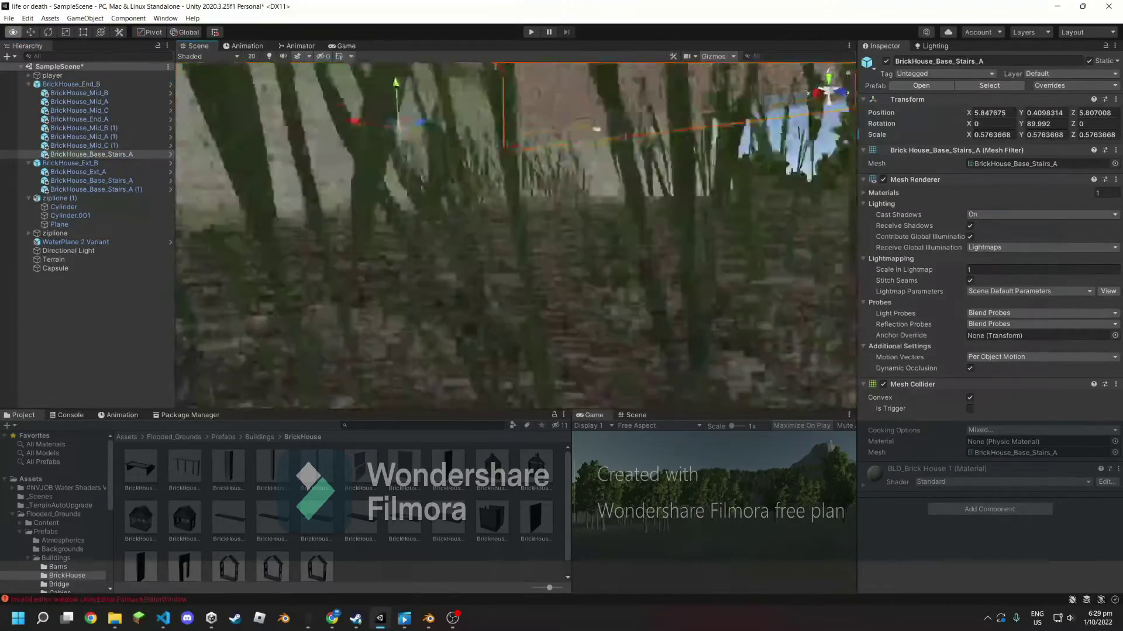
key(r)
drag(546, 191, 539, 194)
- Duplicate the stairs twice for the other doorways, stretching one copy taller, then briefly play-test
key(ctrl+d)
right_drag(539, 195, 699, 257)
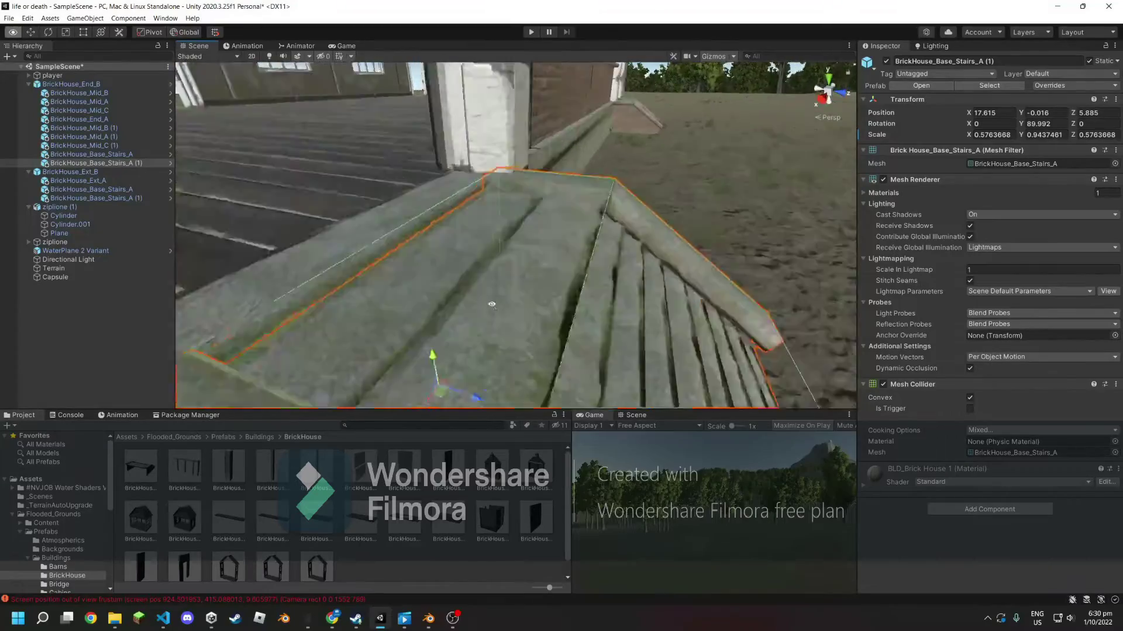
right_drag(699, 257, 454, 357)
drag(453, 357, 451, 345)
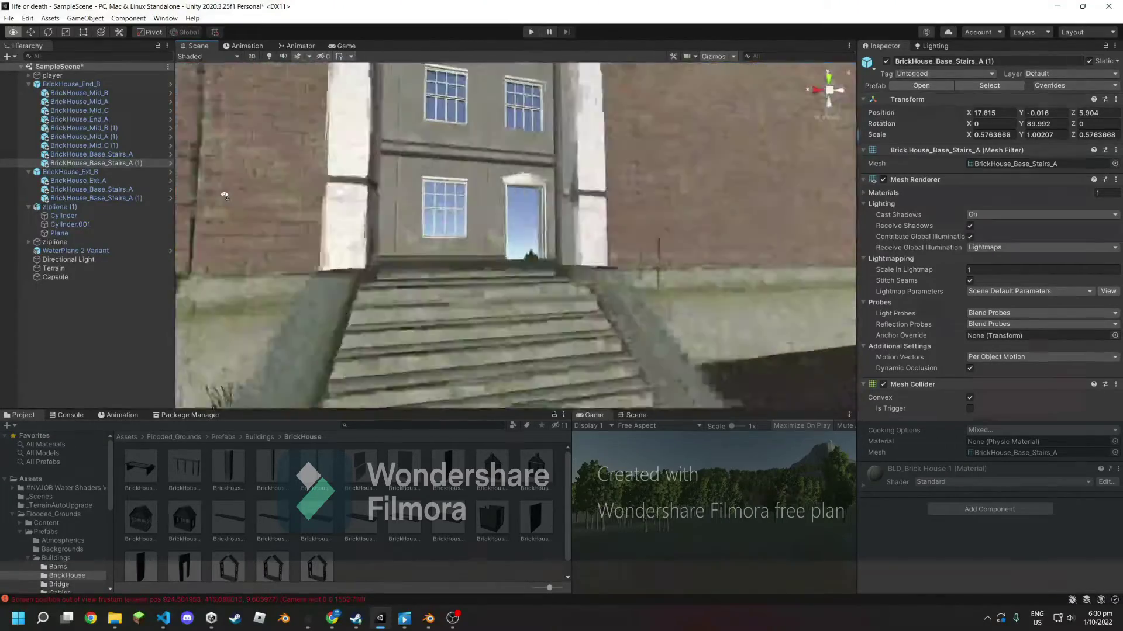
mouse_move(452, 345)
right_down()
mouse_move(340, 222)
mouse_move(364, 201)
mouse_move(470, 158)
right_up()
key(ctrl+d)
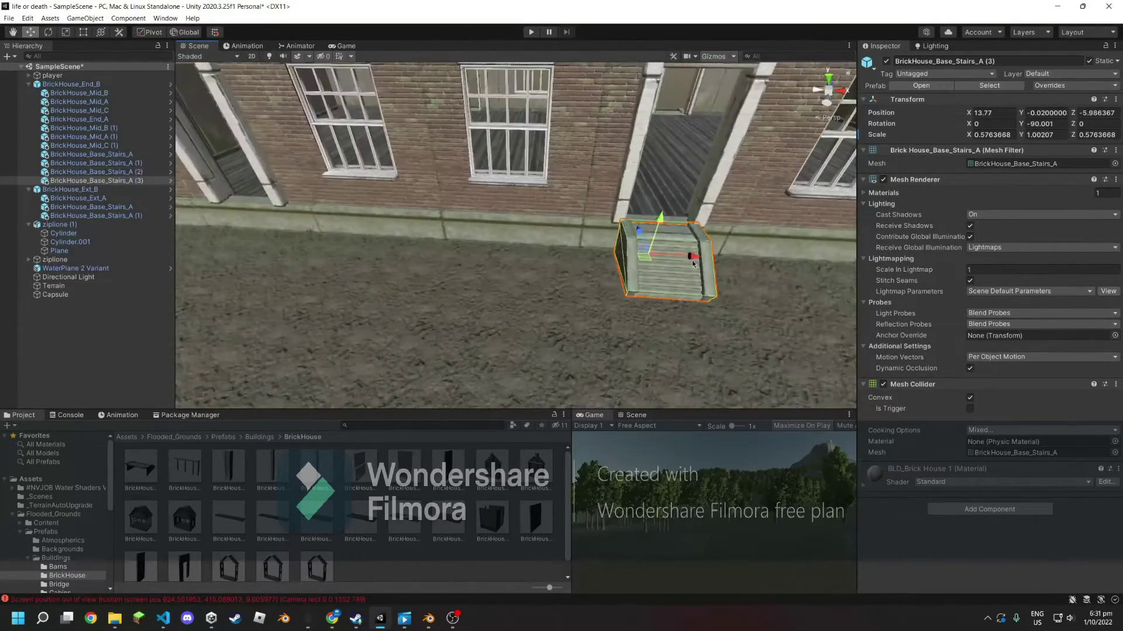
right_drag(470, 158, 1120, 146)
key(ctrl+p)
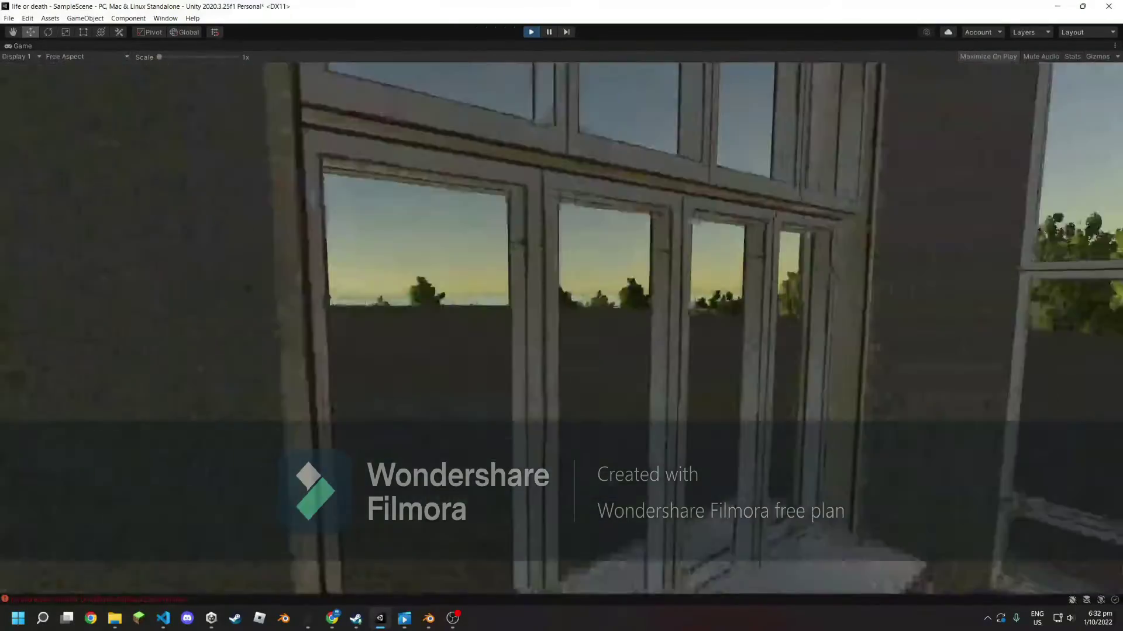
key(ctrl+p)
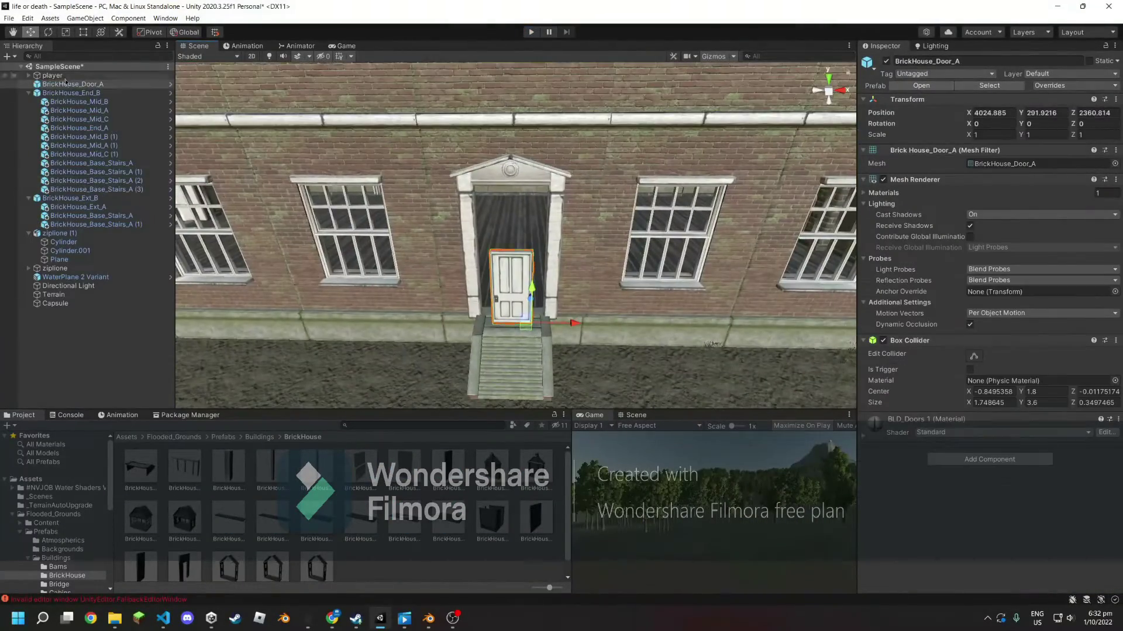
- Duplicate the white BrickHouse_Door_A into the other brick-house doorways
mouse_move(515, 246)
right_down()
mouse_move(526, 246)
mouse_move(406, 297)
right_up()
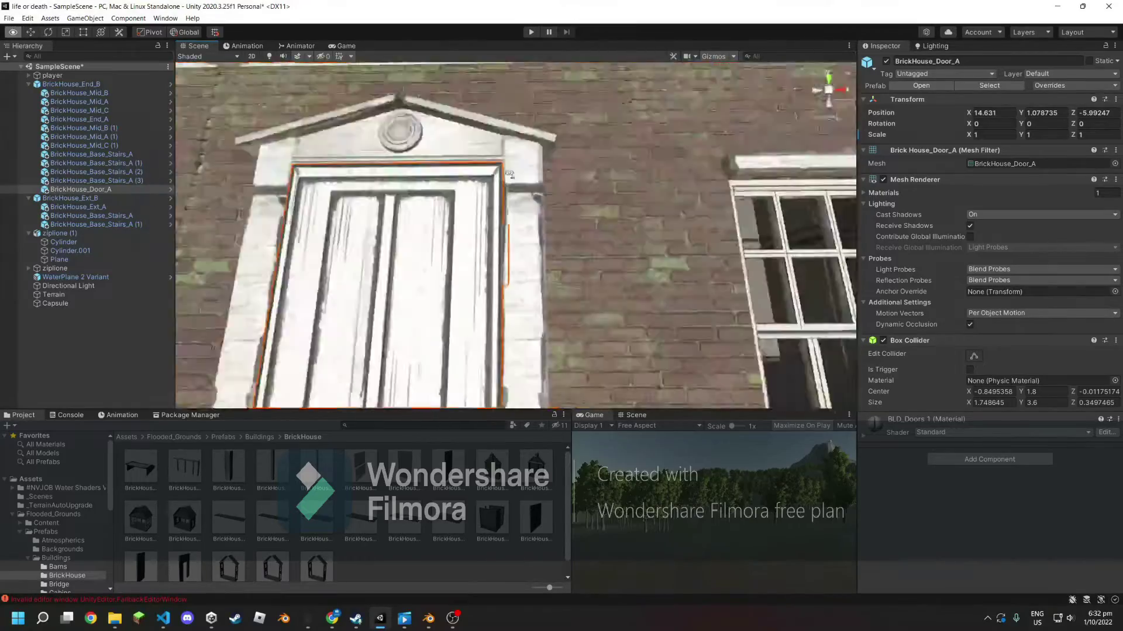
key(ctrl+d)
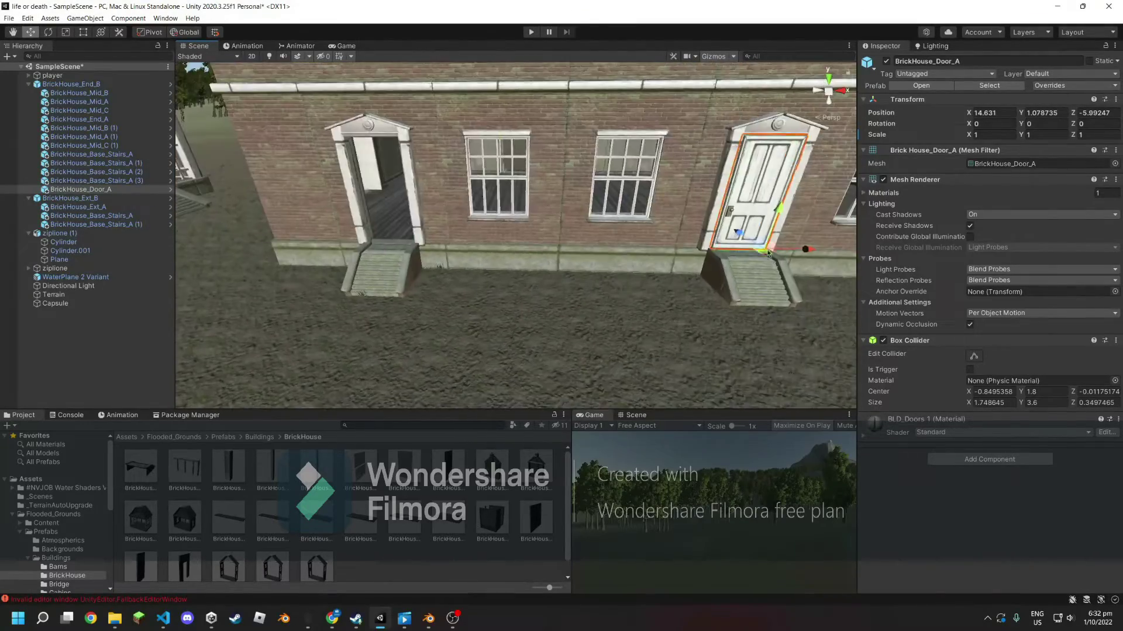
right_drag(406, 297, 602, 245)
key(ctrl+d)
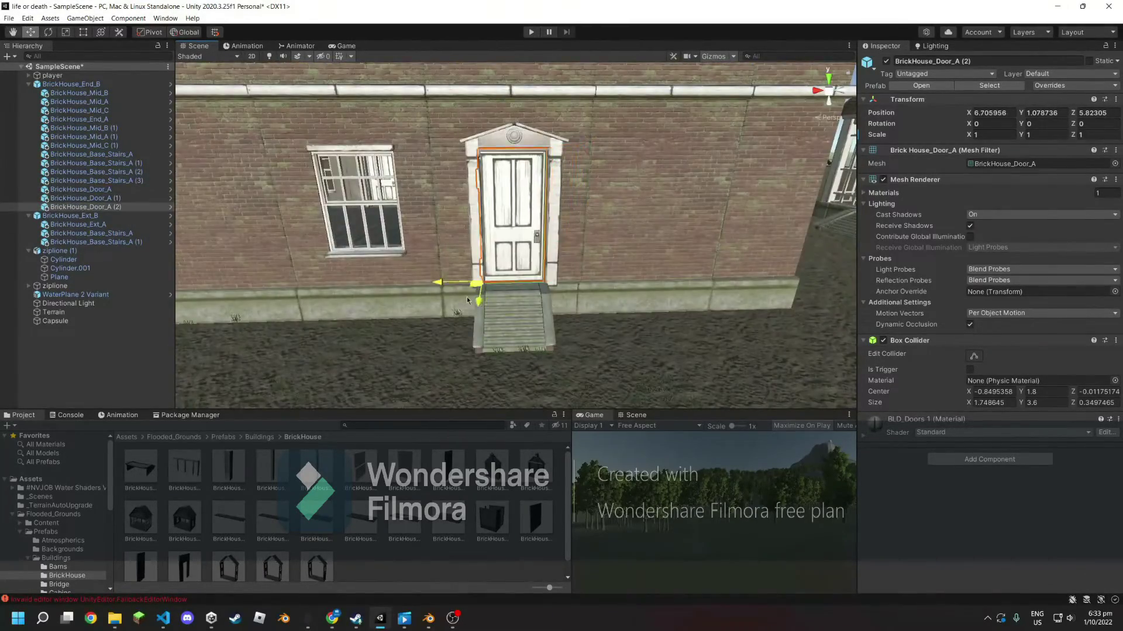
mouse_move(467, 297)
right_down()
mouse_move(511, 187)
mouse_move(466, 264)
mouse_move(497, 245)
right_up()
key(ctrl+d)
- Turn a door 90° to fit BrickHouse_Ext_B's doorway, copy it to the opposite doorway
key(ctrl+z)
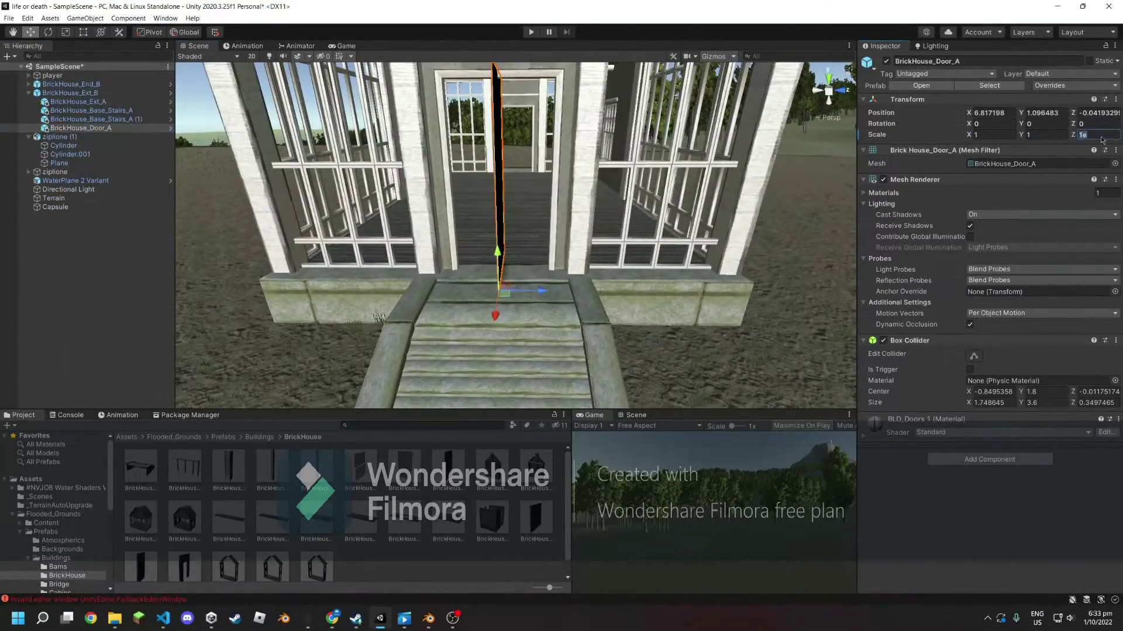
drag(506, 320, 467, 266)
key(w)
mouse_move(468, 266)
right_down()
mouse_move(303, 182)
mouse_move(573, 229)
right_up()
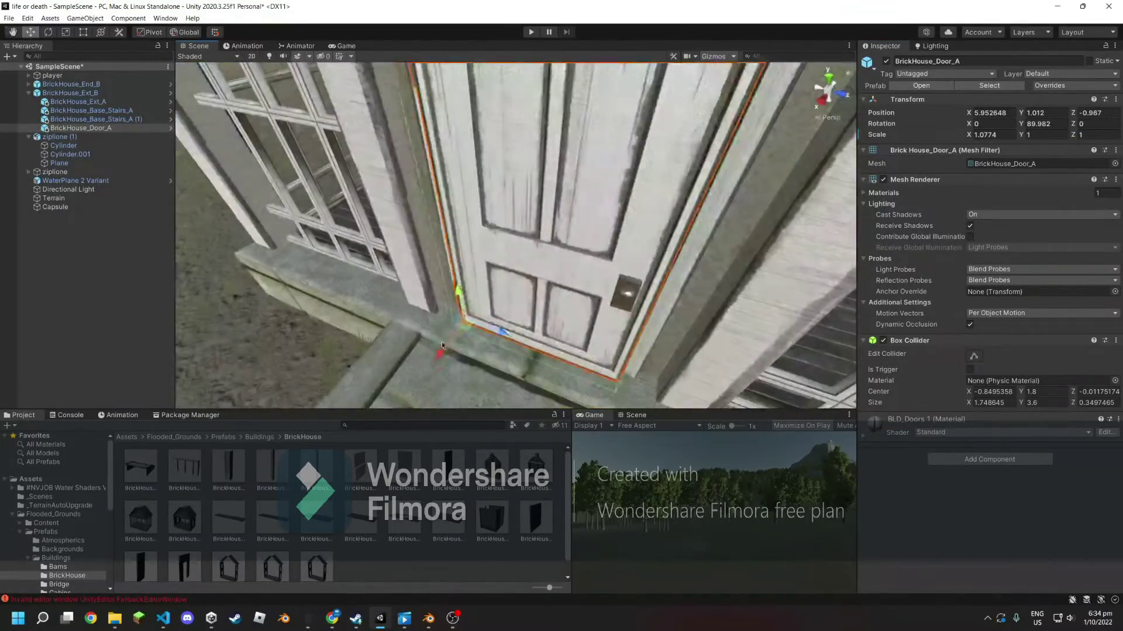
key(ctrl+d)
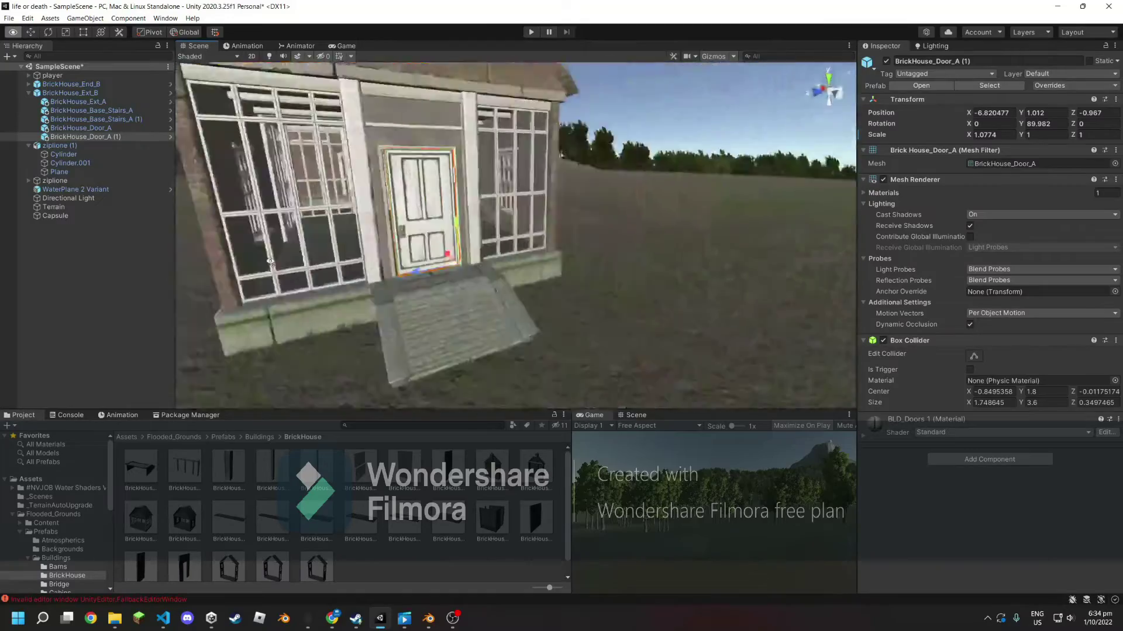
right_drag(573, 230, 438, 240)
double_click(70, 93)
- Duplicate the side house BrickHouse_Ext_B and adjust the copy's X position
key(ctrl+d)
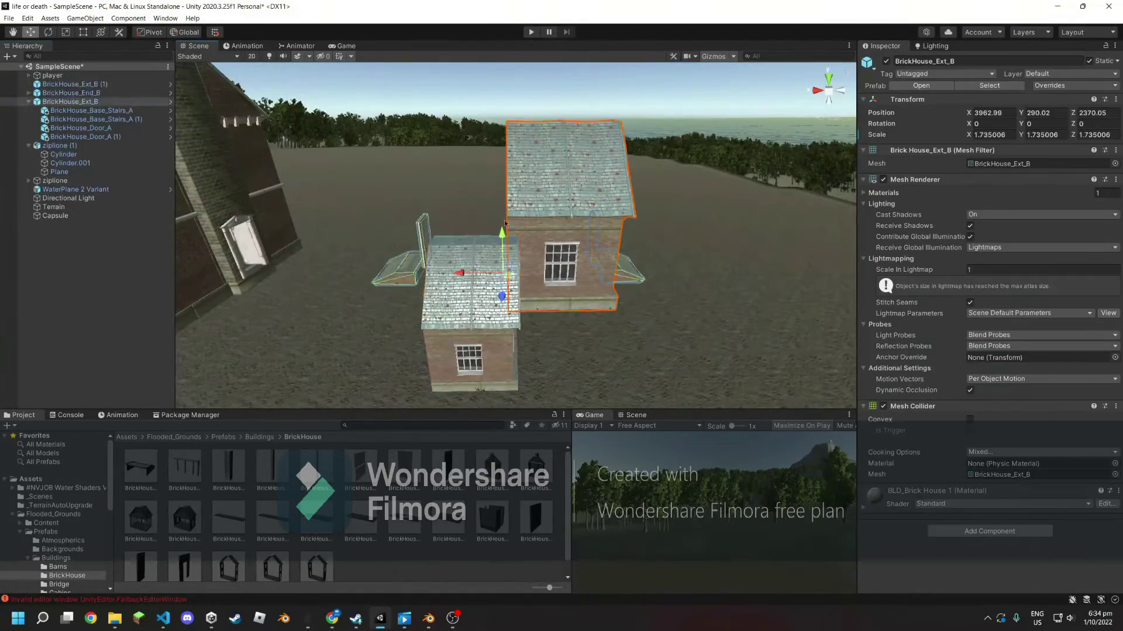
drag(93, 106, 94, 103)
key(e)
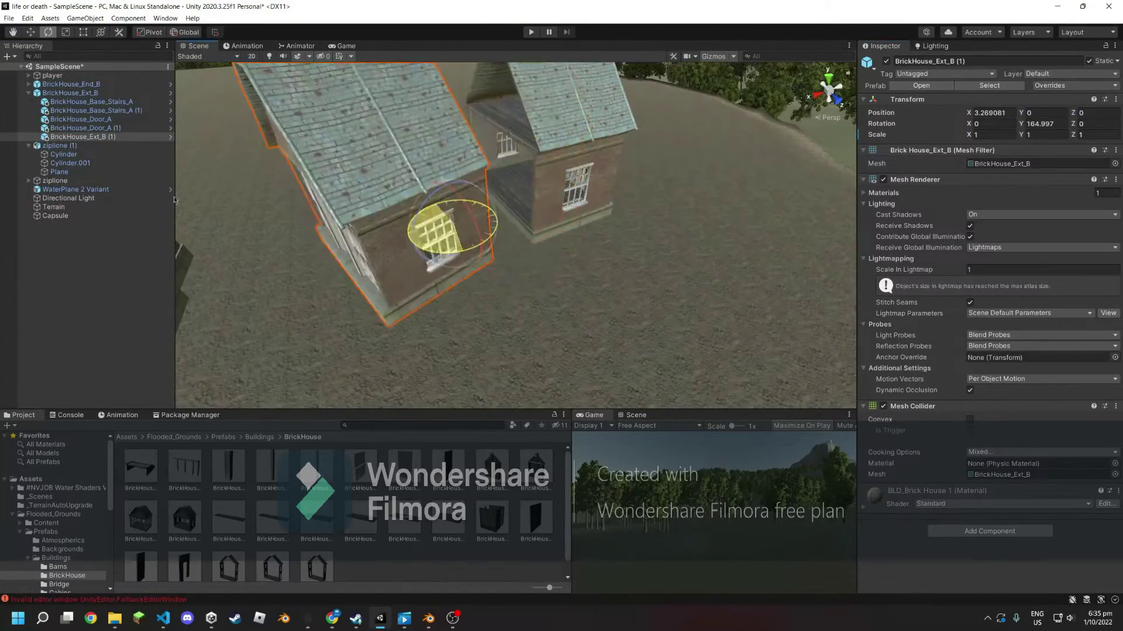
click(1012, 113)
mouse_move(515, 234)
right_down()
mouse_move(411, 129)
mouse_move(361, 219)
mouse_move(328, 211)
right_up()
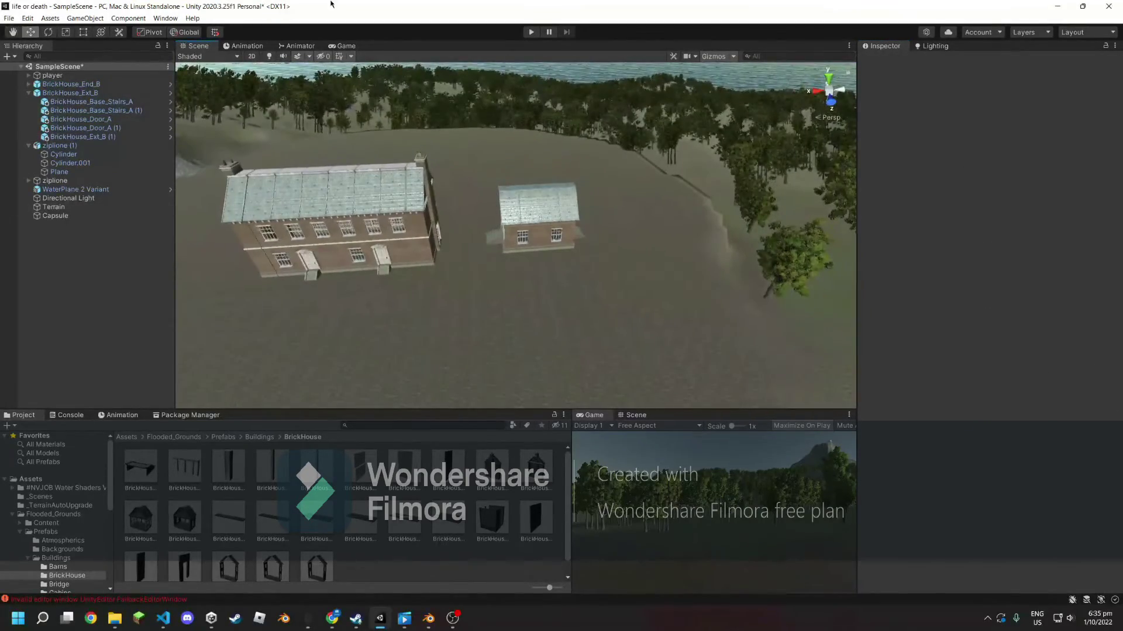
- Duplicate both brick houses twice, sliding one set of copies back and the other forward
shift+click(52, 91)
right_drag(575, 218, 559, 232)
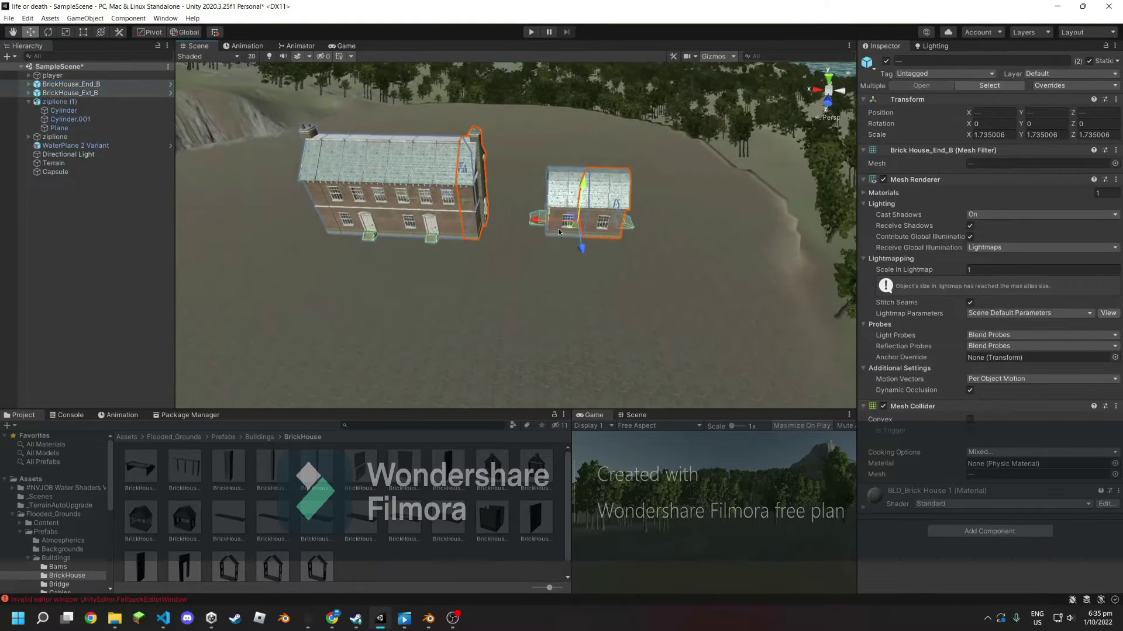
key(ctrl+d)
drag(578, 241, 580, 193)
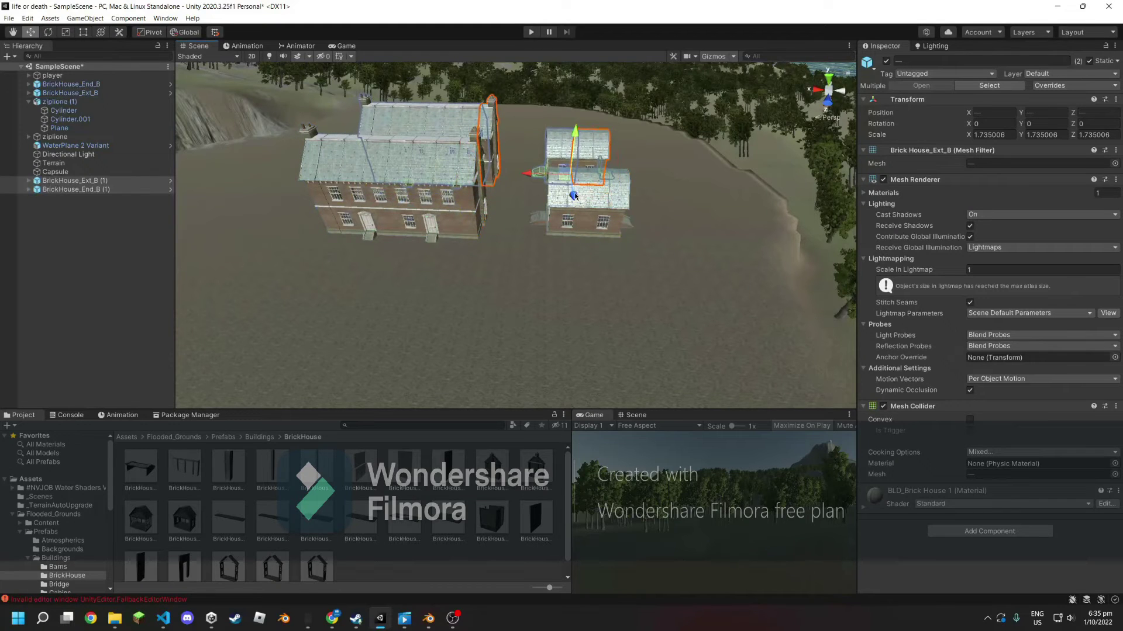
key(ctrl+d)
mouse_move(484, 194)
mouse_down()
mouse_move(429, 329)
mouse_move(473, 280)
mouse_up()
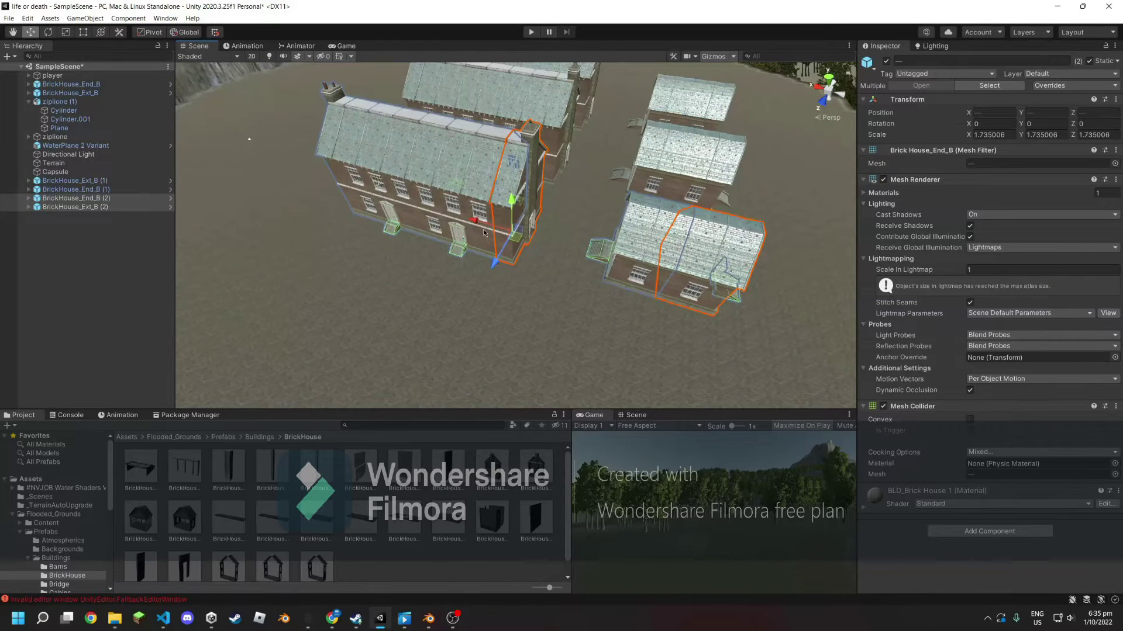
alt+drag(483, 229, 444, 222)
click(97, 77)
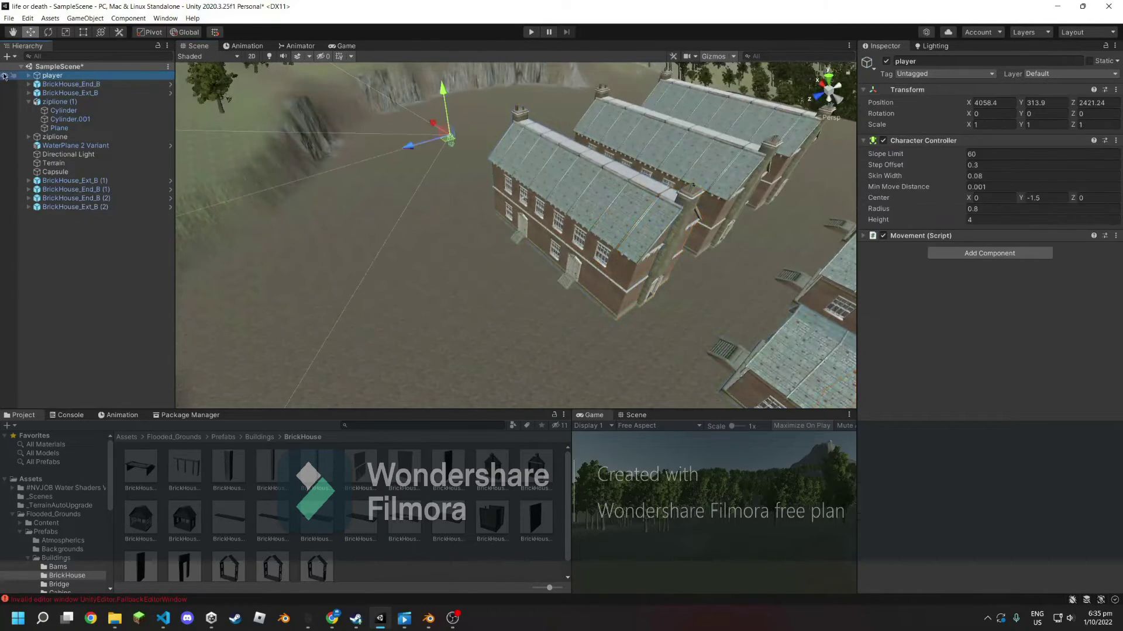
- Add a Capsule as a child of the player object and focus the view on it
right_click(86, 76)
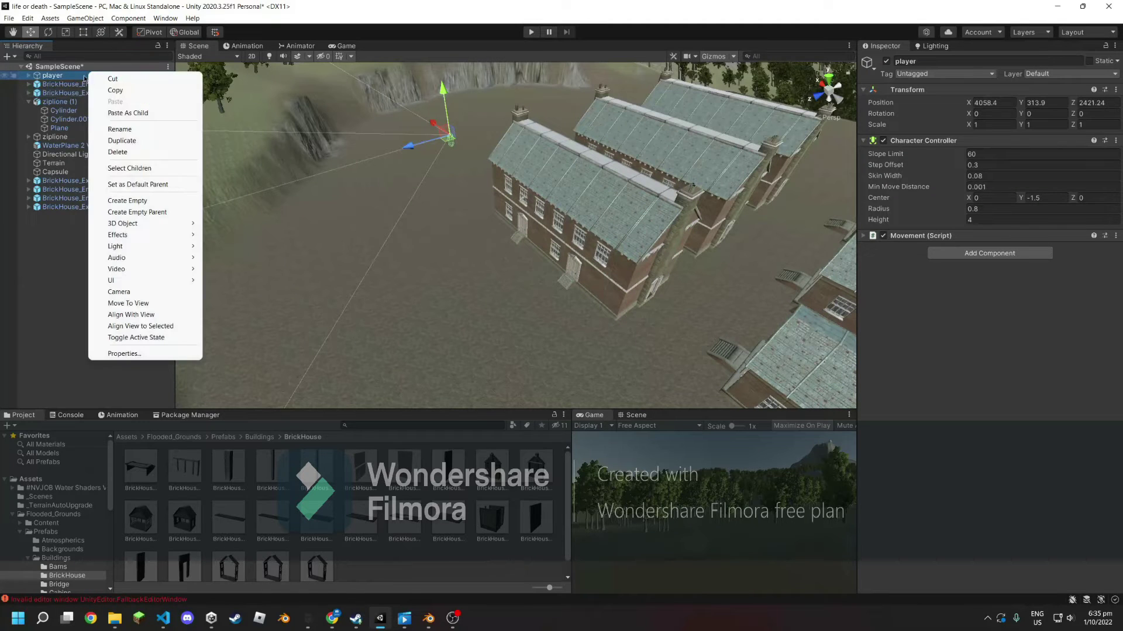
mouse_move(153, 227)
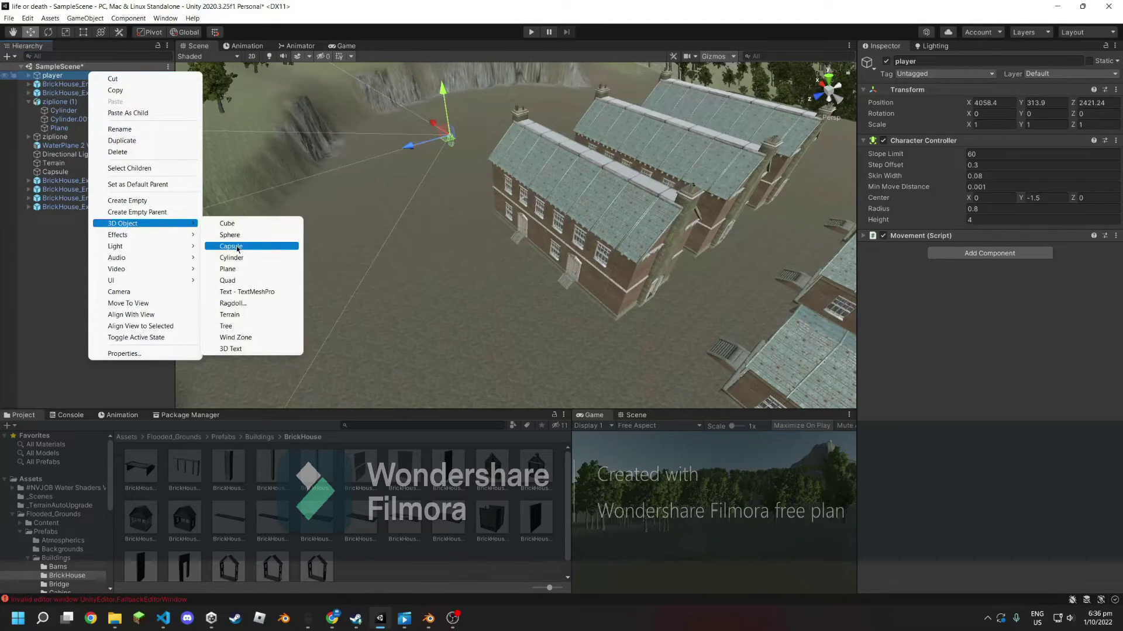
click(243, 247)
key(f)
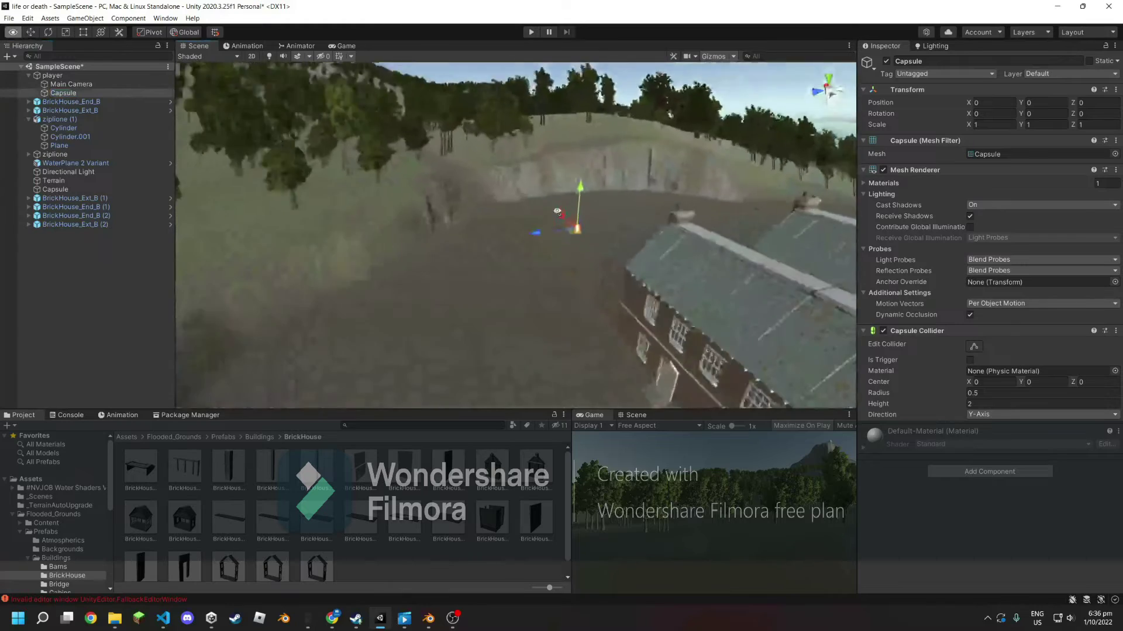
mouse_move(585, 234)
right_down()
mouse_move(615, 230)
mouse_move(577, 201)
right_up()
- Lower the capsule inside the player's character controller collider
click(52, 75)
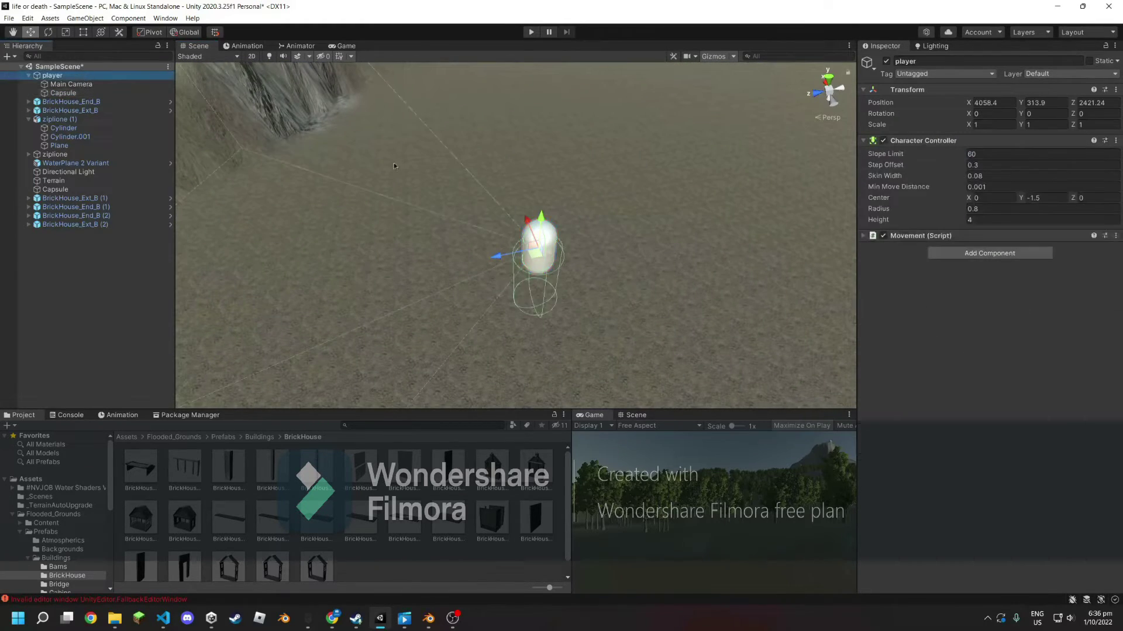
right_drag(431, 251, 528, 93)
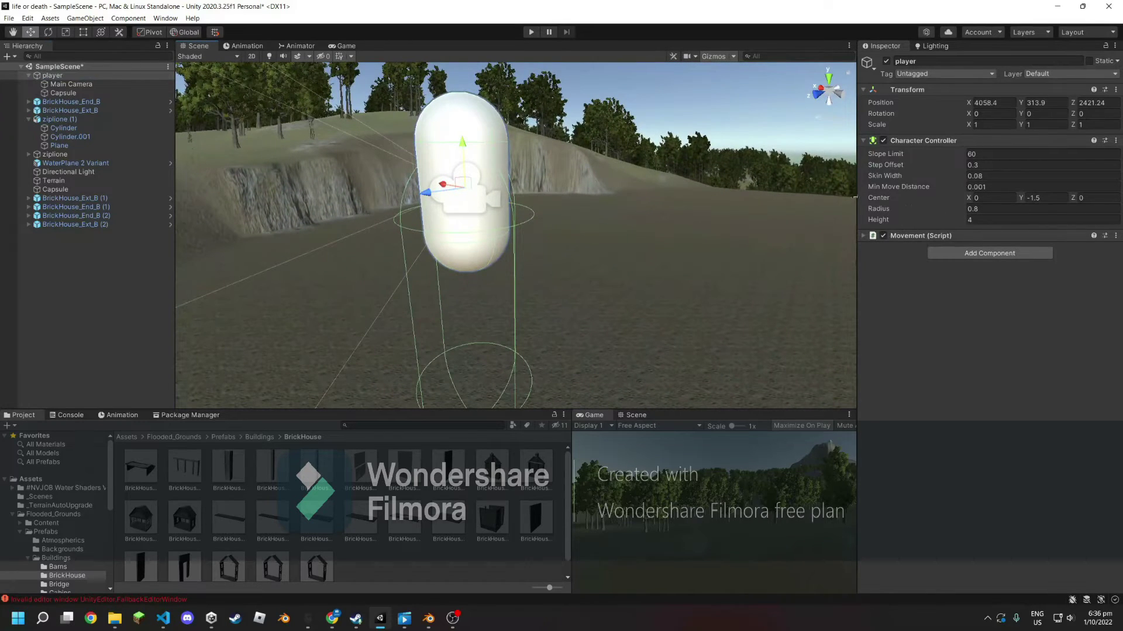
click(89, 94)
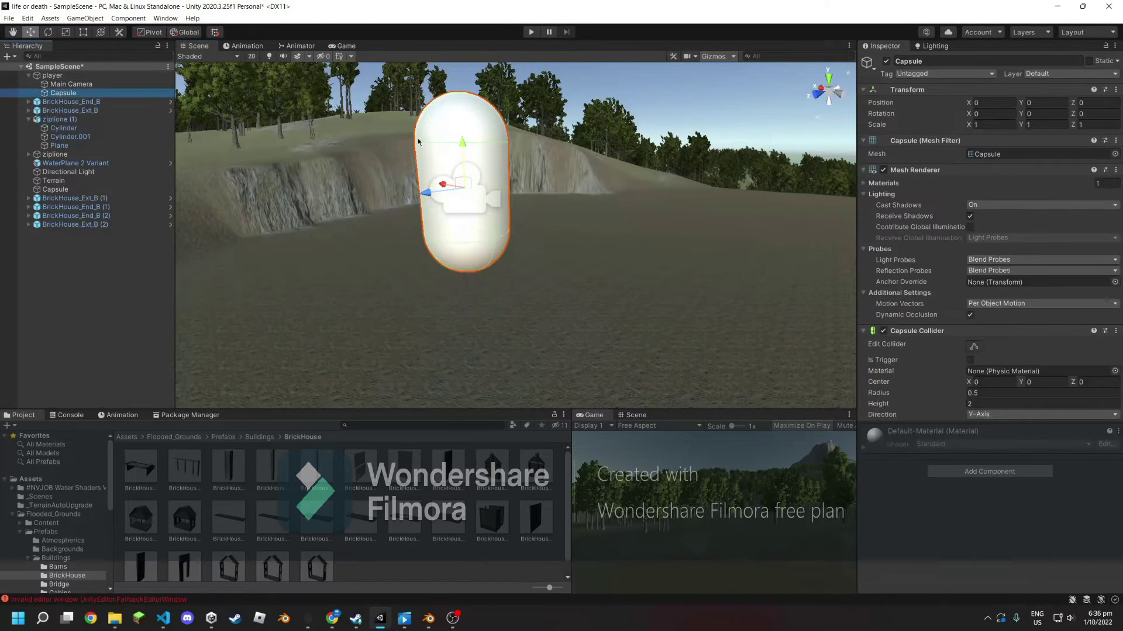
drag(462, 144, 461, 232)
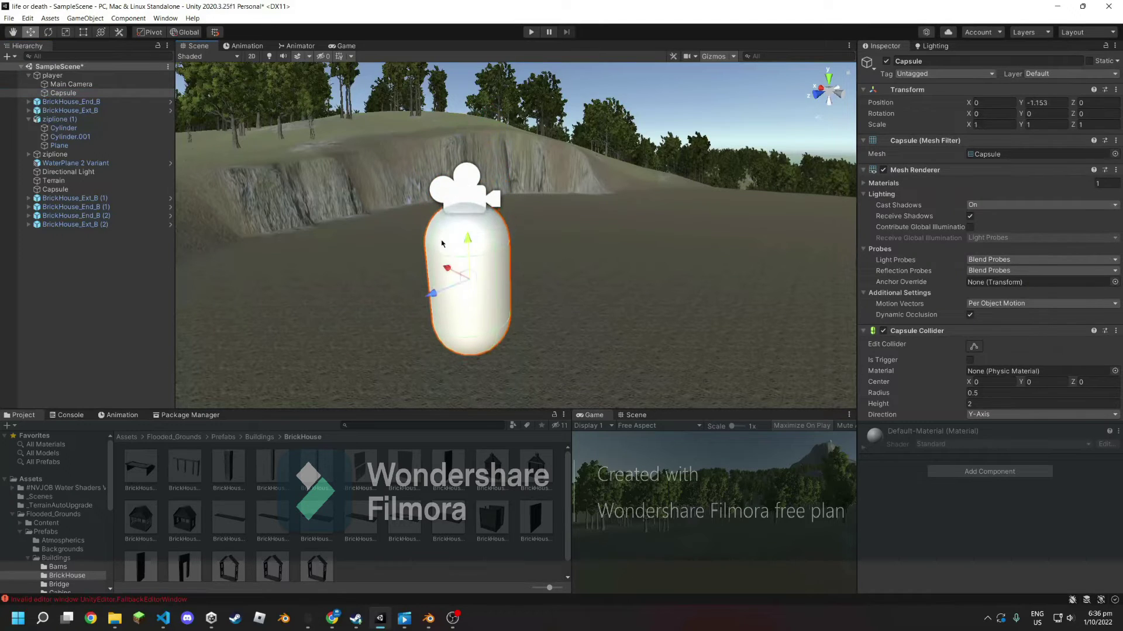
click(86, 76)
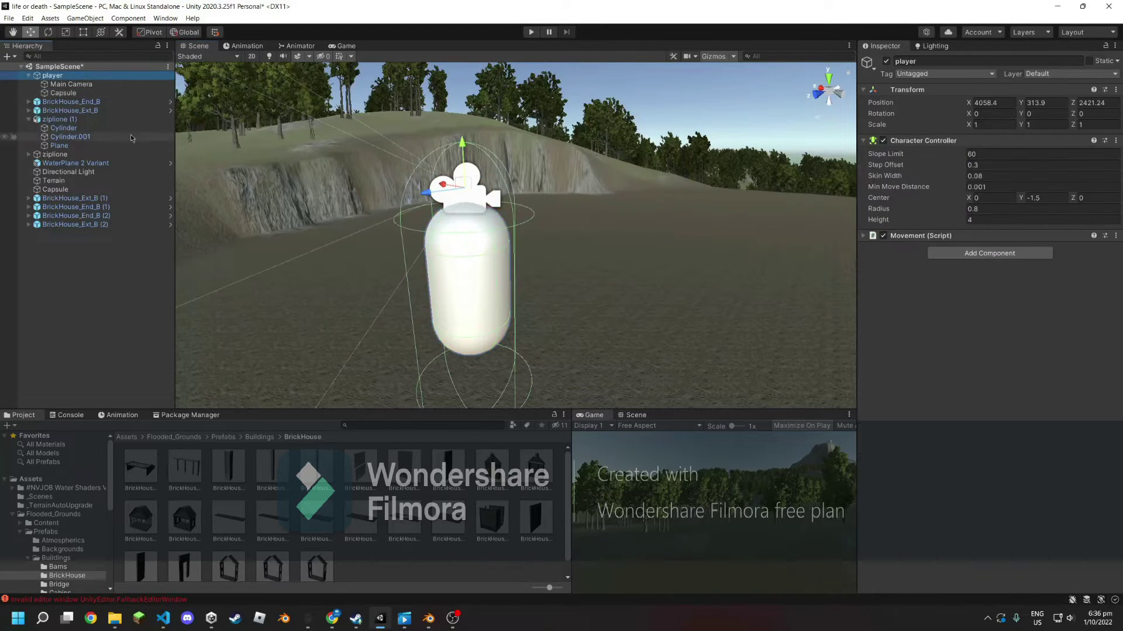
click(81, 94)
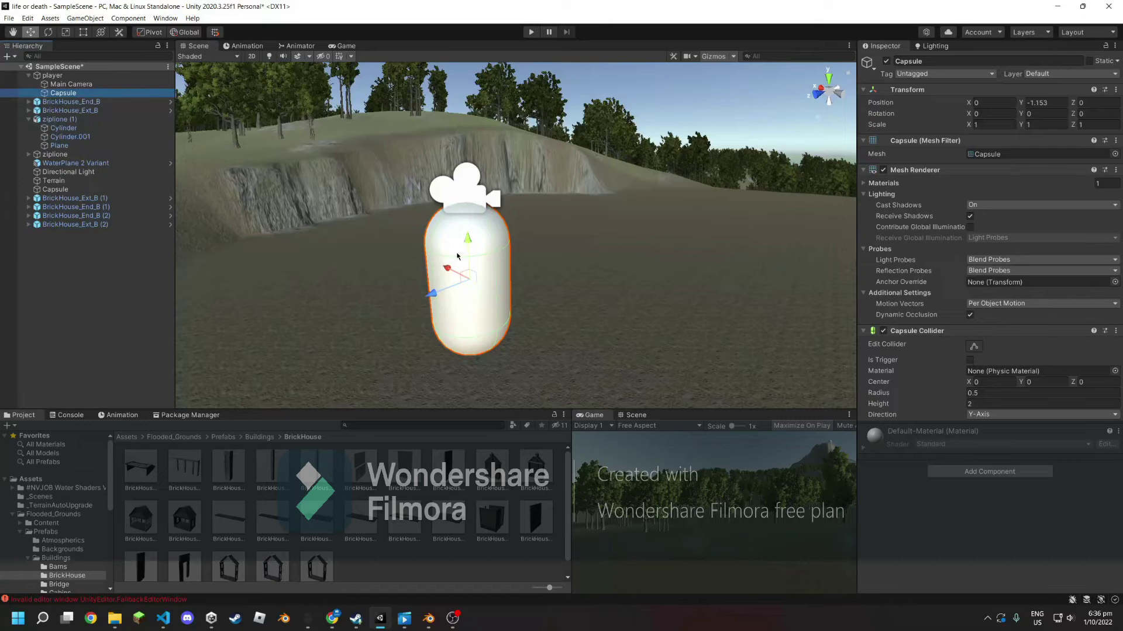
- Scale the capsule up to about 1.583, 1.938, 1.583 to fill the collider
drag(468, 240, 466, 210)
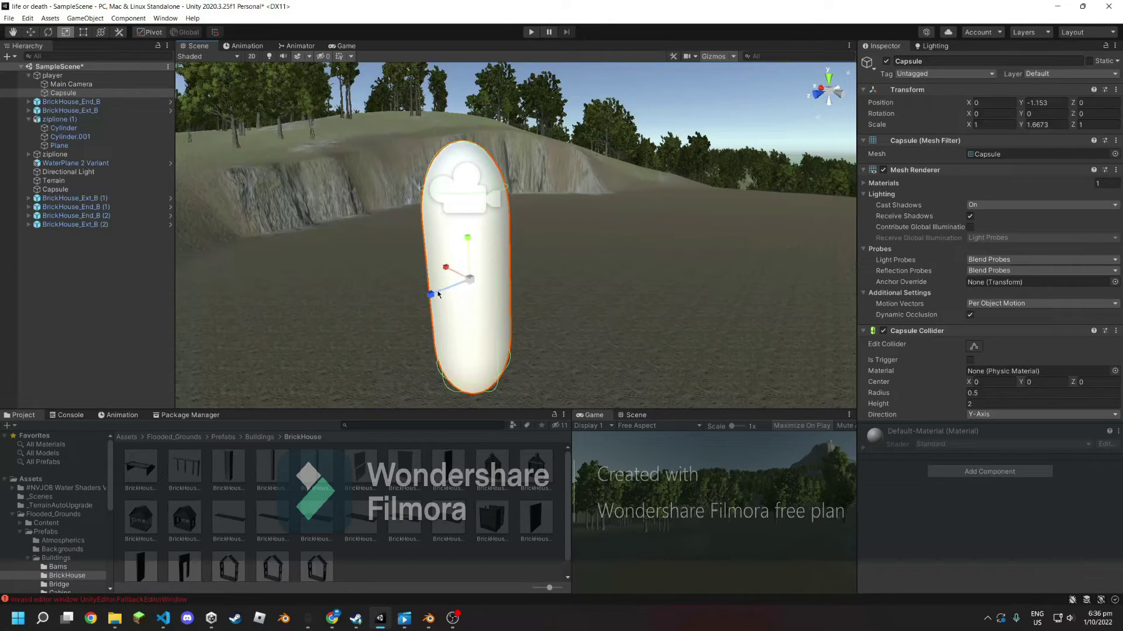
key(ctrl+z)
drag(471, 280, 503, 275)
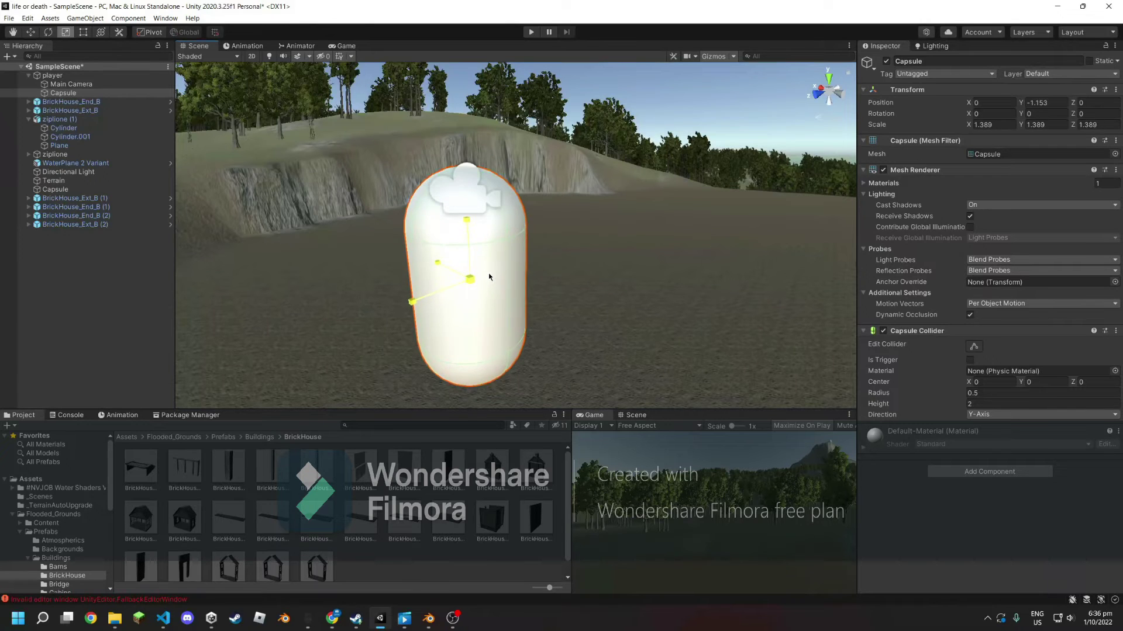
click(53, 76)
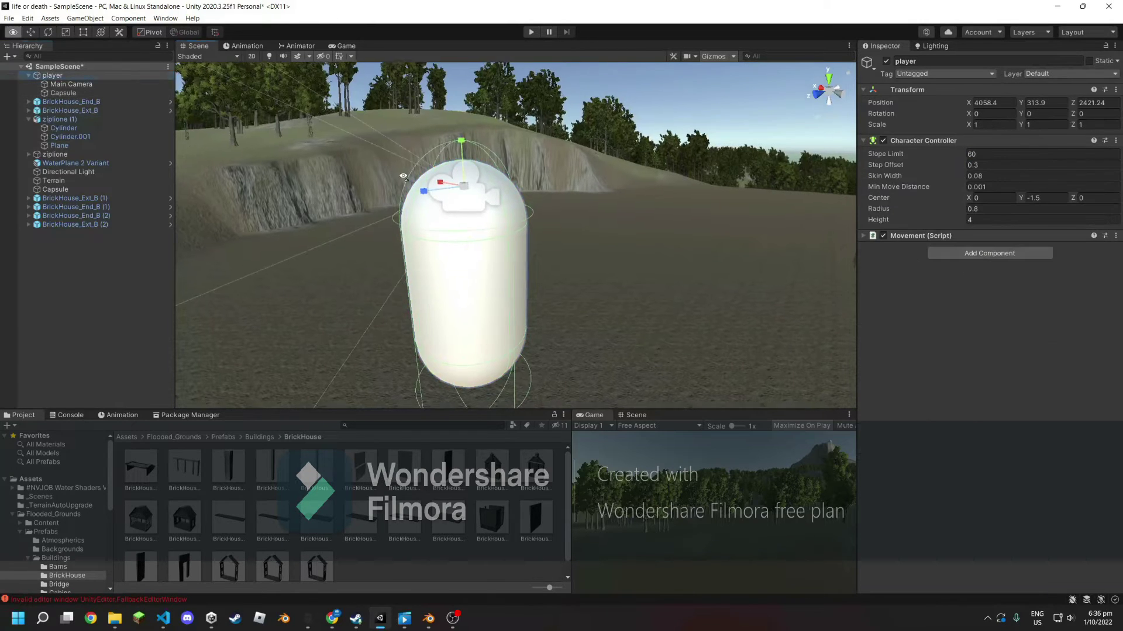
alt+drag(446, 201, 534, 183)
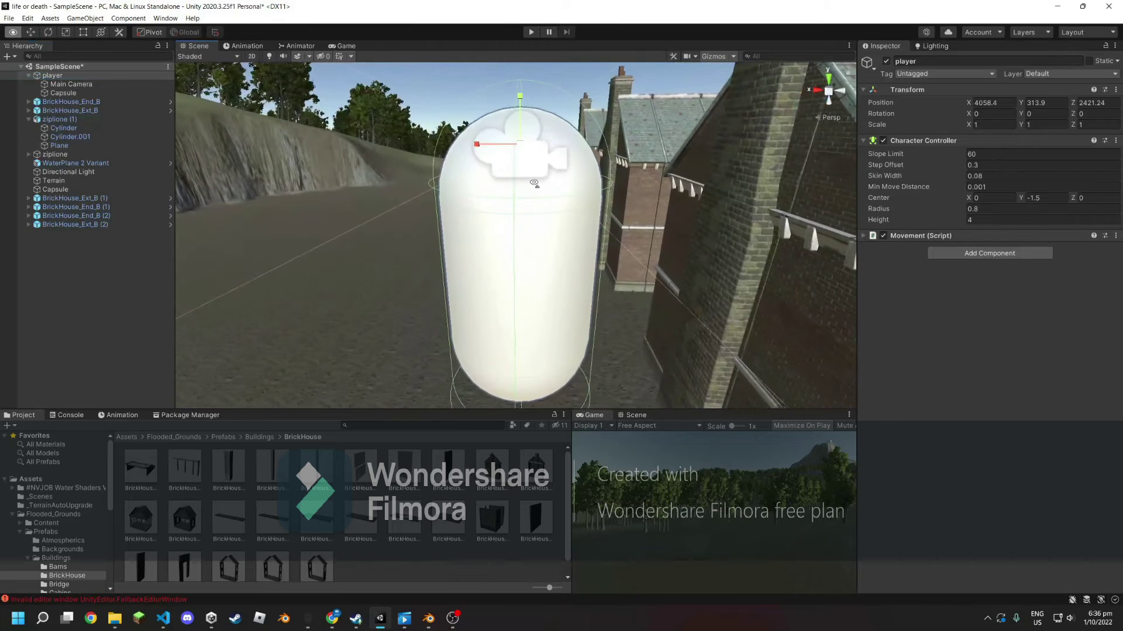
click(545, 212)
drag(525, 265, 535, 264)
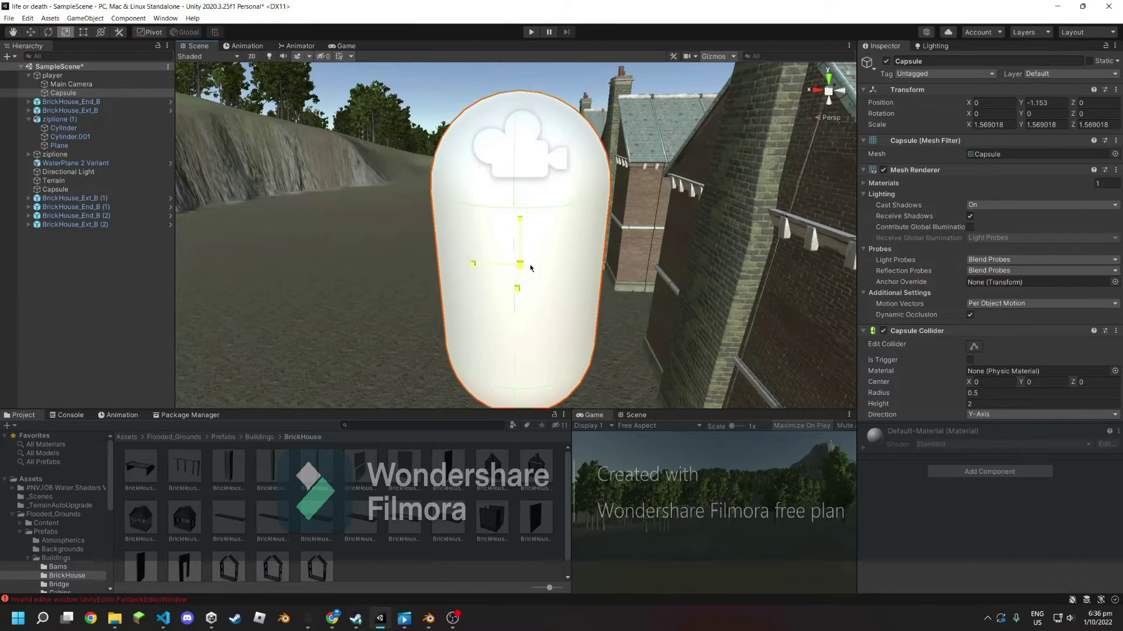
- Check the capsule's fit against the player collider, then bring the view to the brick houses
click(53, 75)
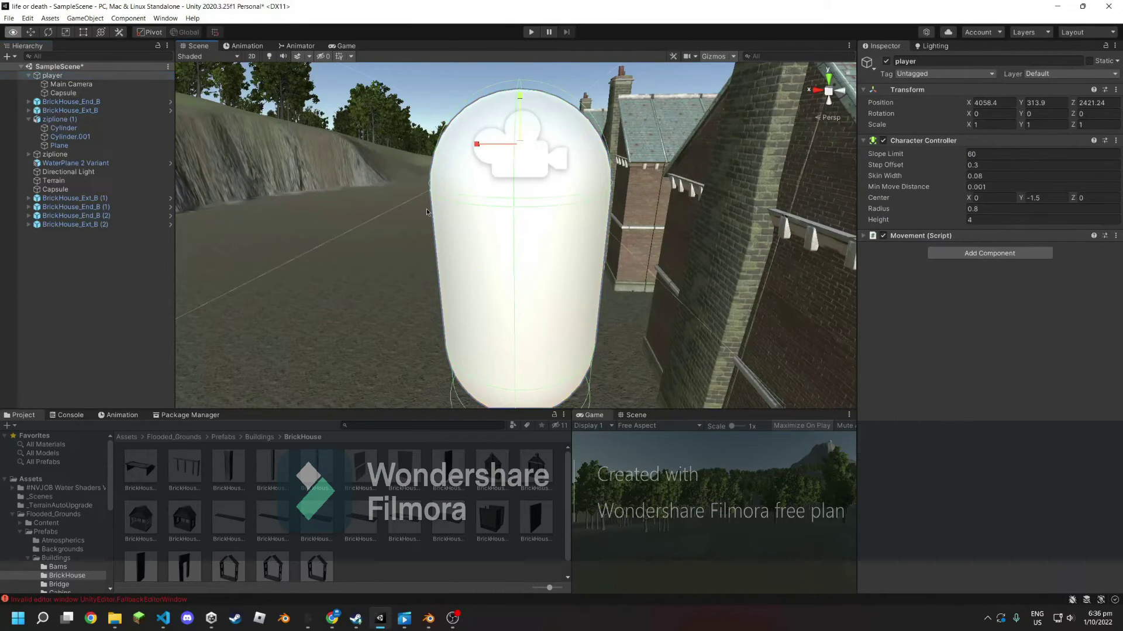
mouse_move(426, 209)
alt+mouse_down()
mouse_move(494, 263)
mouse_move(404, 132)
alt+mouse_up()
click(63, 93)
key(w)
click(494, 263)
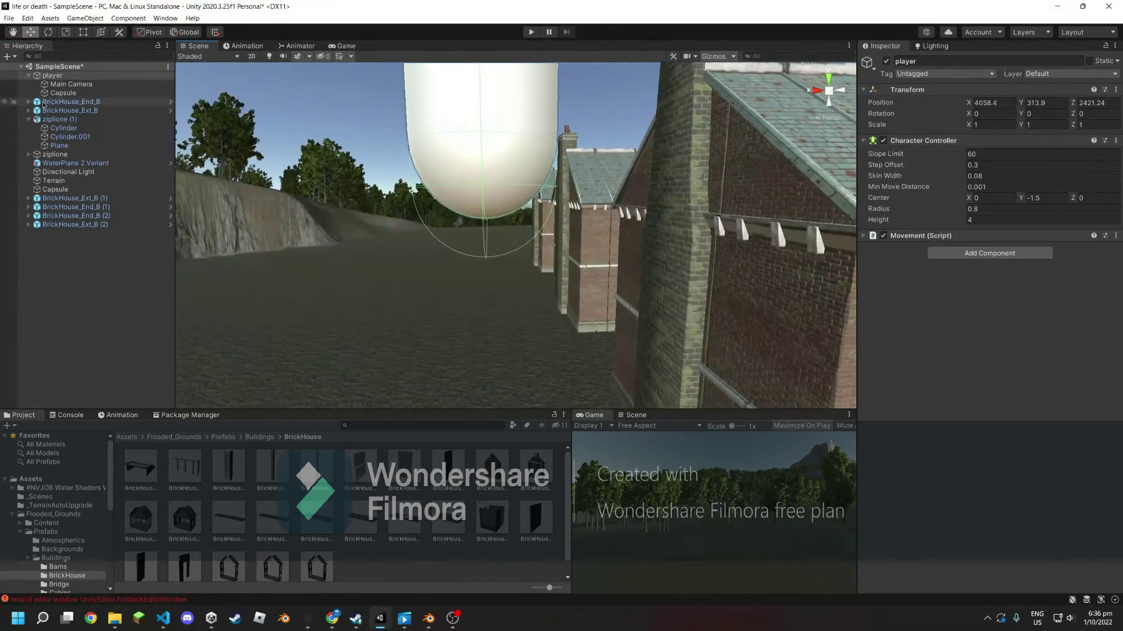
click(63, 93)
click(53, 75)
click(63, 93)
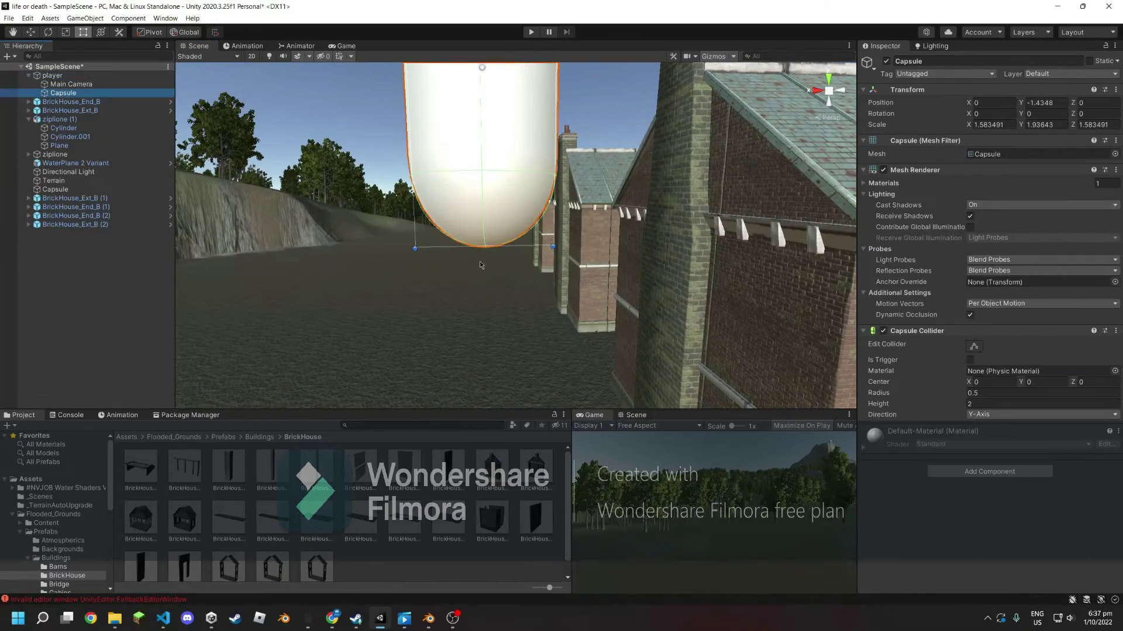
double_click(52, 76)
alt+drag(409, 246, 377, 285)
right_drag(377, 284, 503, 274)
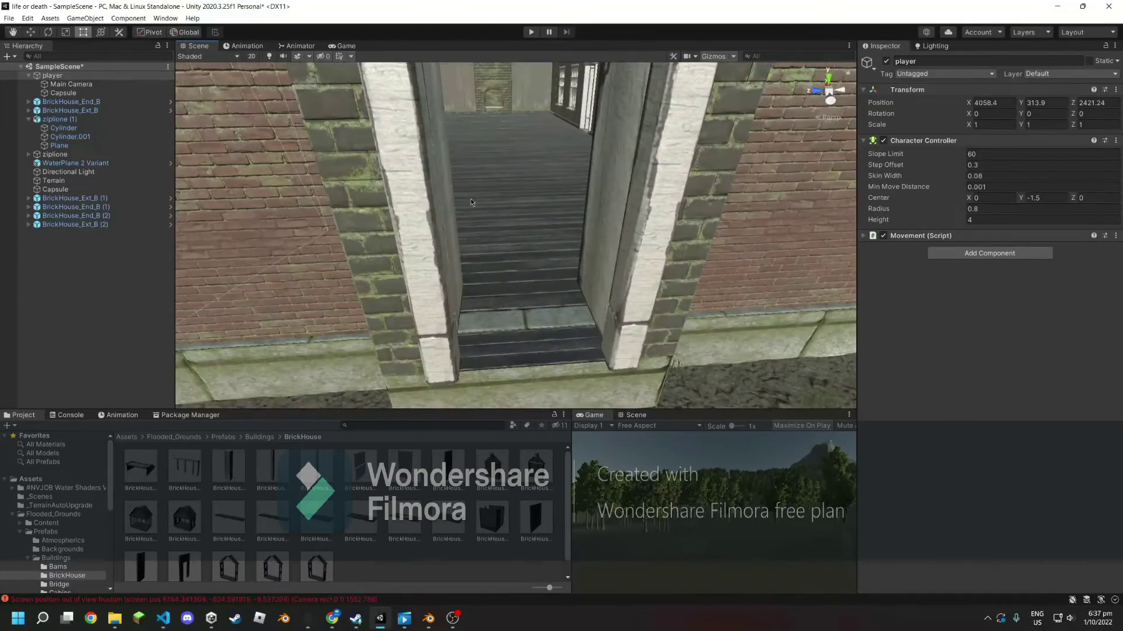
- Copy a BrickHouse_Door_A, rotate it 90° and fit it flush into the empty doorway
click(29, 119)
click(77, 172)
key(f)
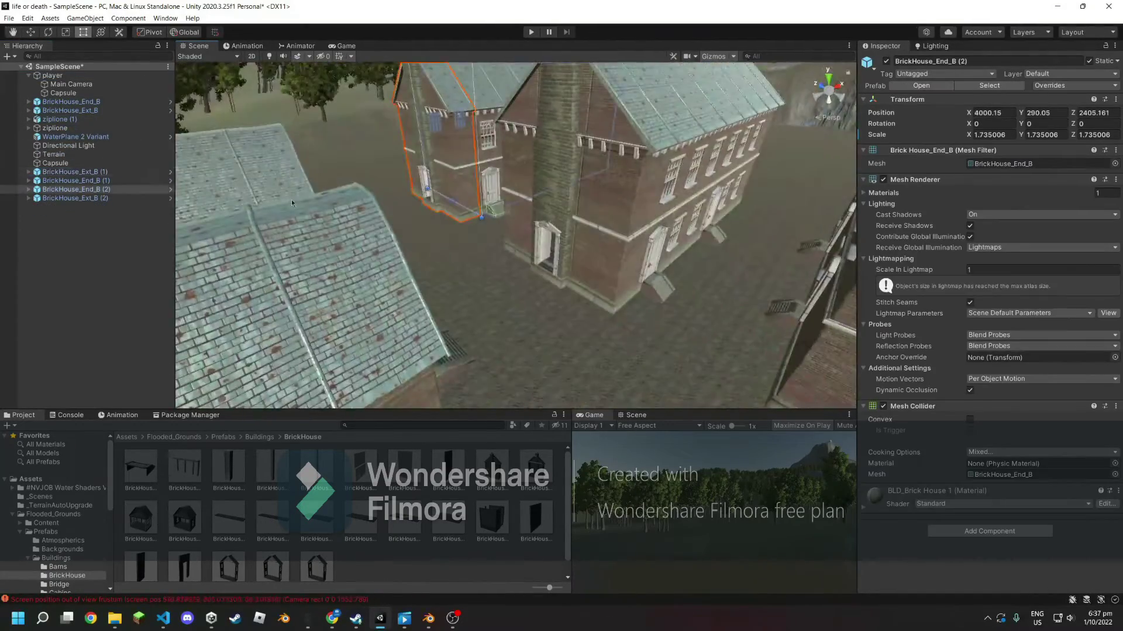
mouse_move(140, 567)
mouse_down()
mouse_move(80, 101)
mouse_move(82, 198)
mouse_up()
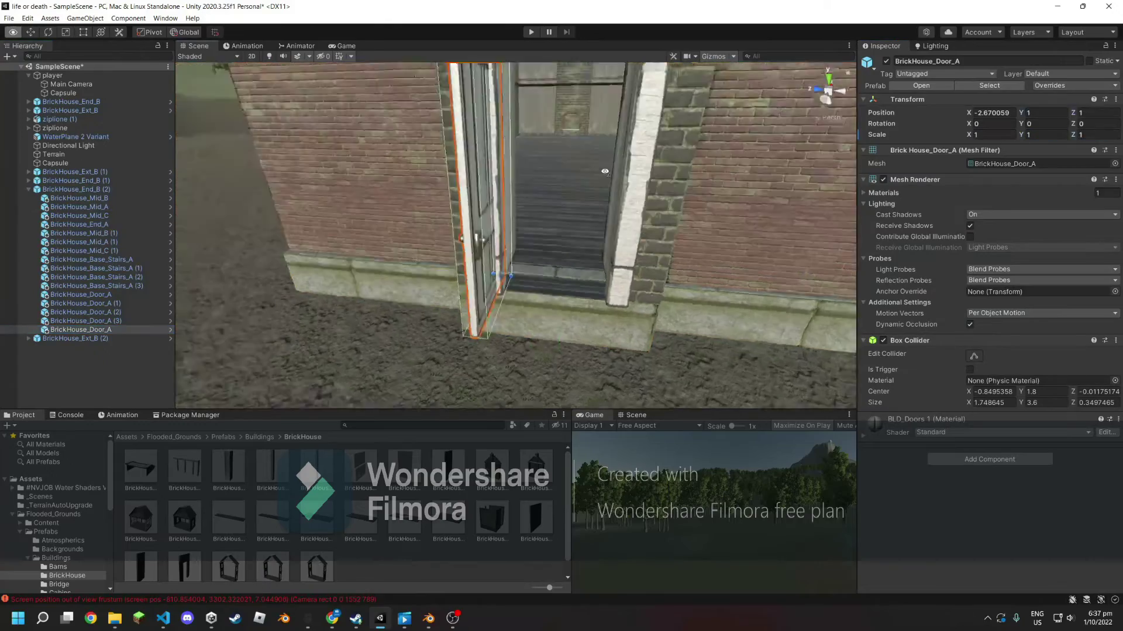
key(e)
drag(515, 263, 573, 277)
key(w)
right_drag(573, 277, 494, 213)
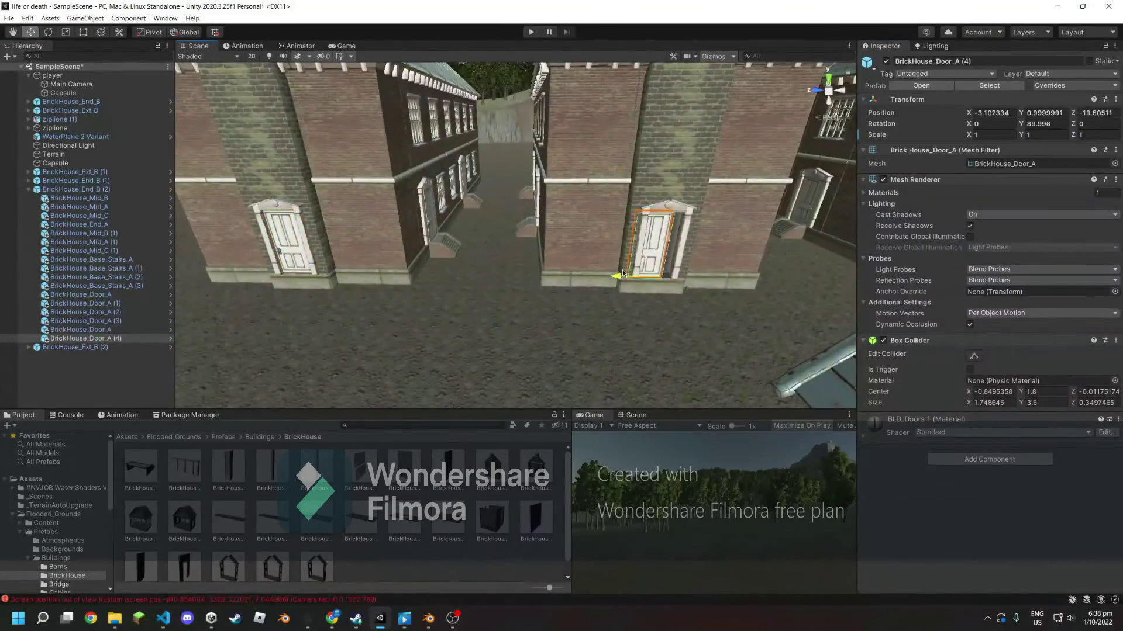
- Duplicate the fitted door along the wall into the next doorway
key(ctrl+d)
drag(623, 273, 631, 273)
key(f)
mouse_move(663, 259)
right_down()
mouse_move(563, 304)
mouse_move(474, 255)
right_up()
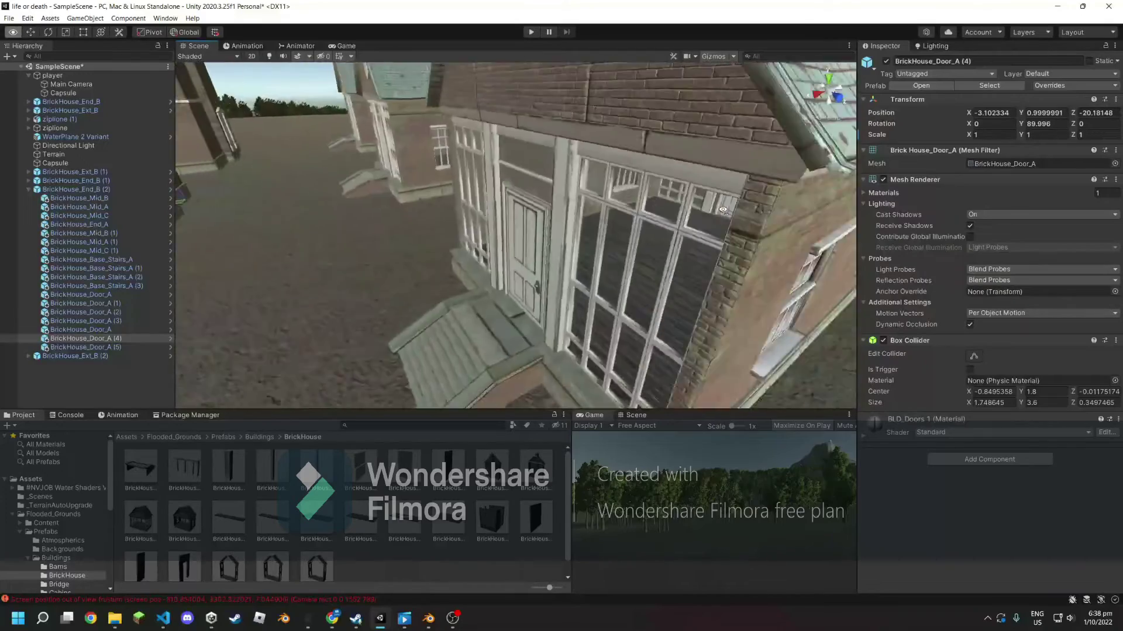
right_drag(475, 254, 477, 596)
mouse_move(353, 622)
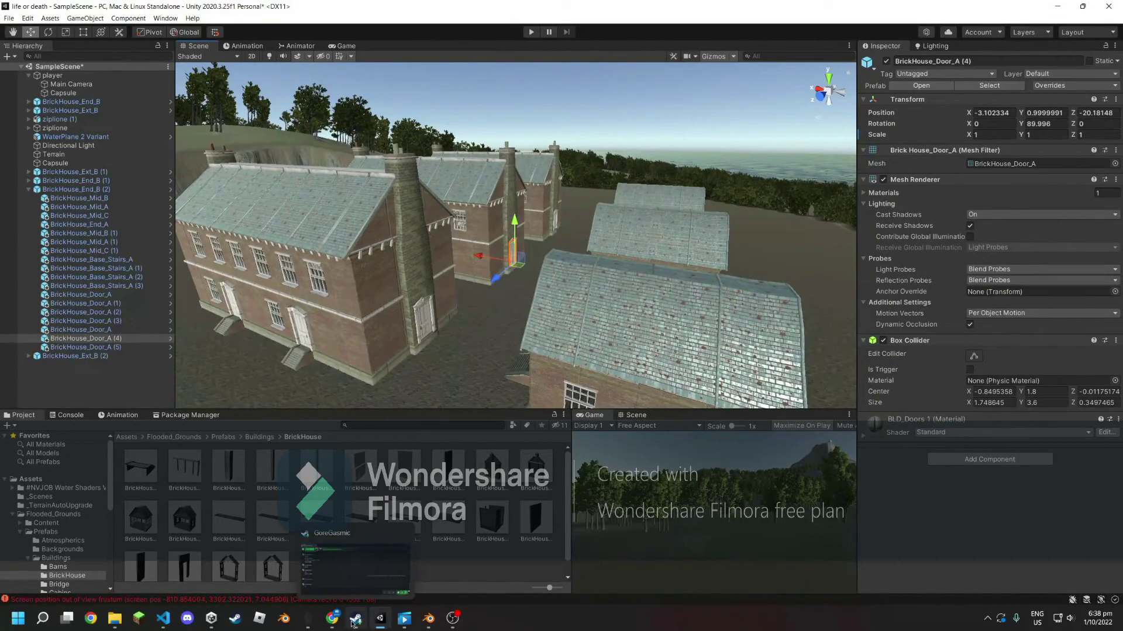
click(379, 621)
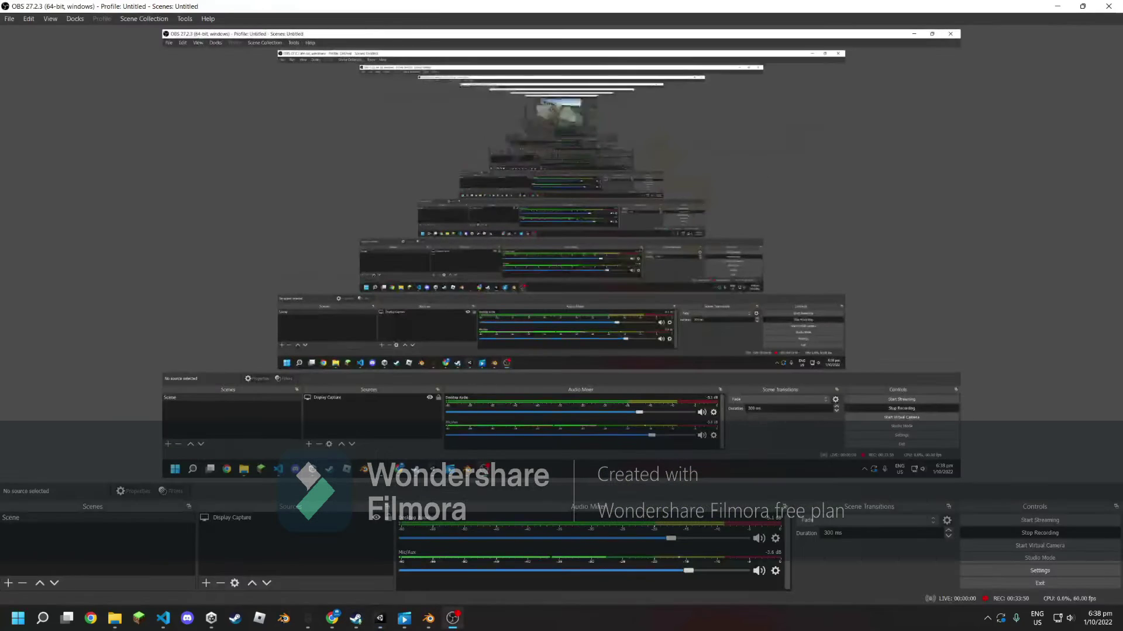